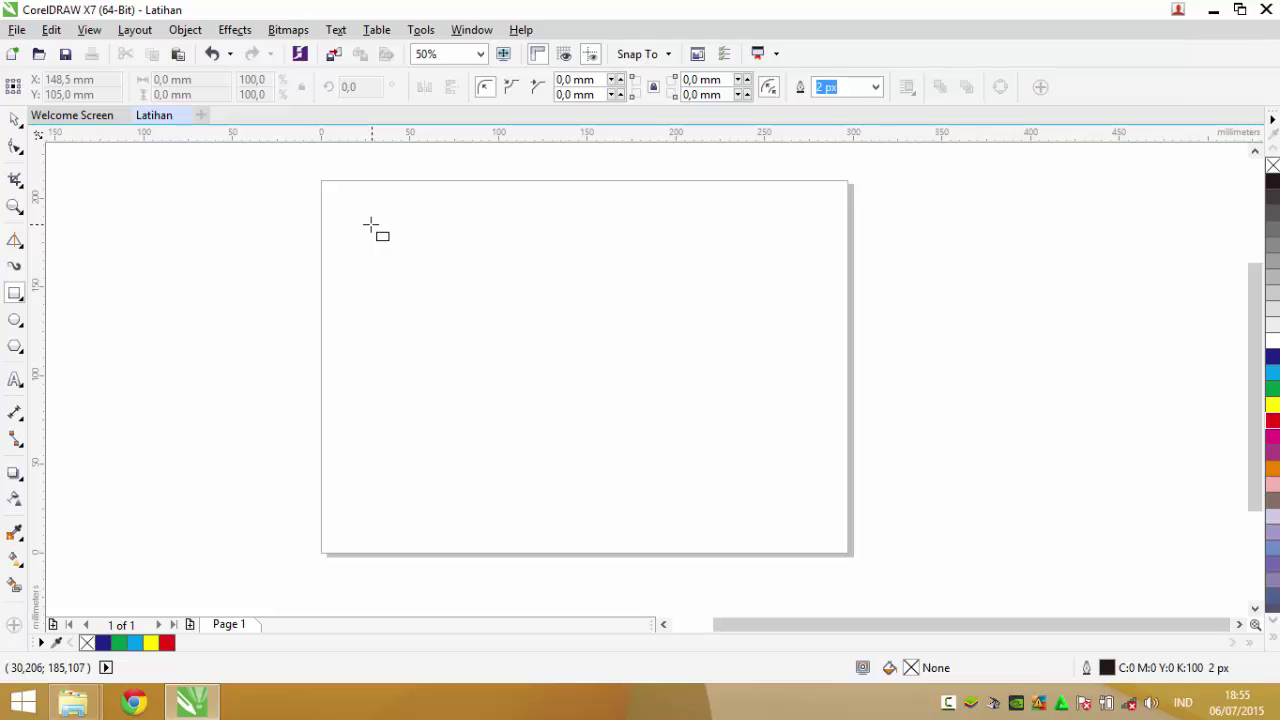
Step: Draw a rectangle about 134 by 84 mm in the upper-left area of the page and set its outline width to 16 px
drag(376, 221, 614, 370)
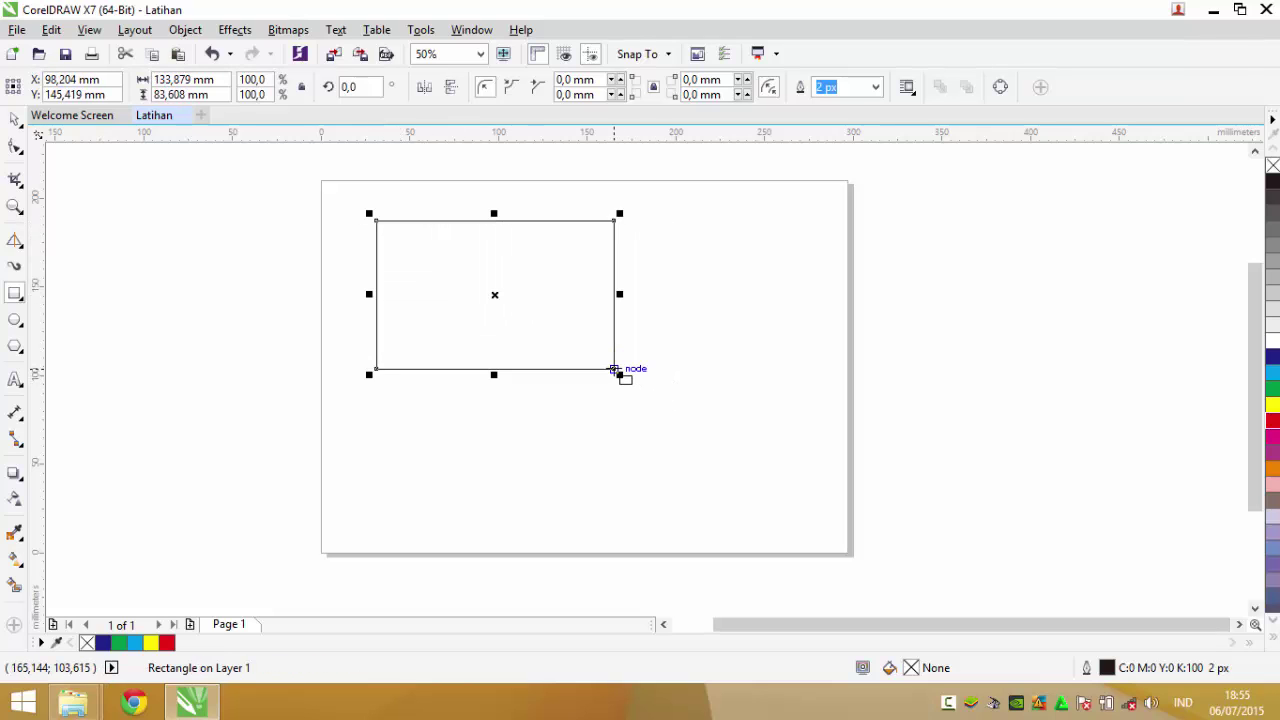
scroll(875, 87, down, 5)
click(875, 87)
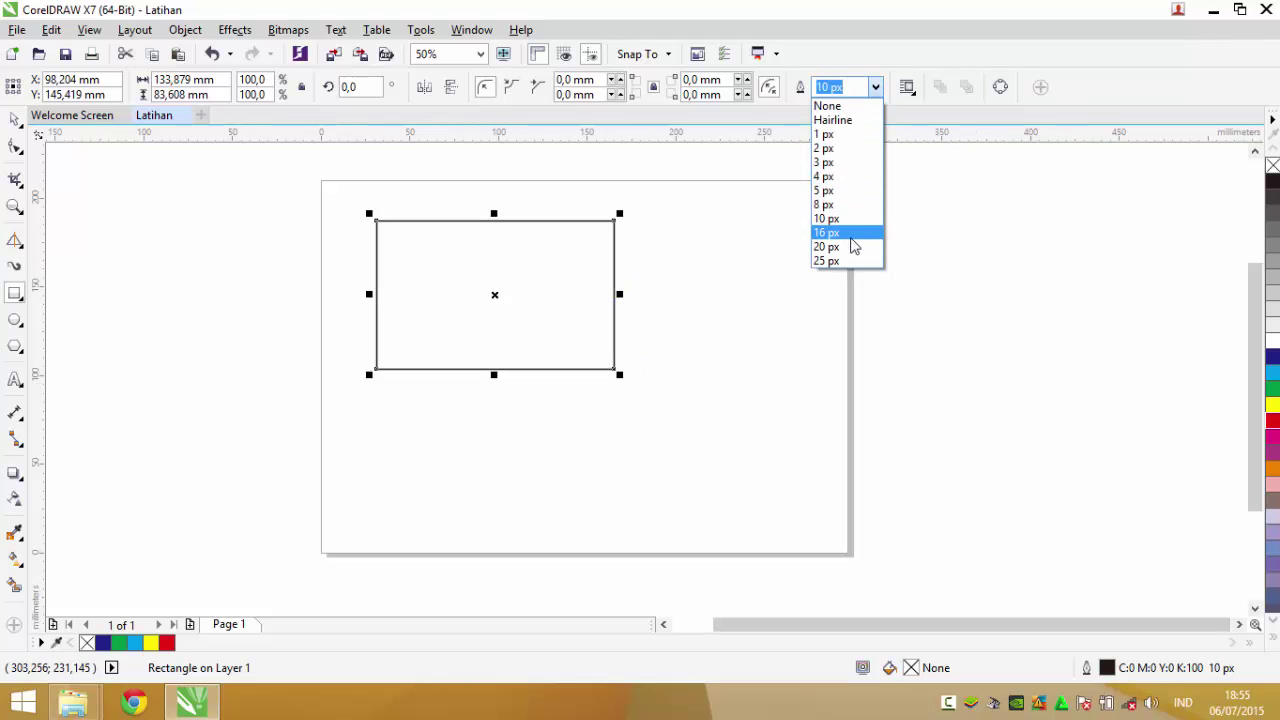
click(851, 238)
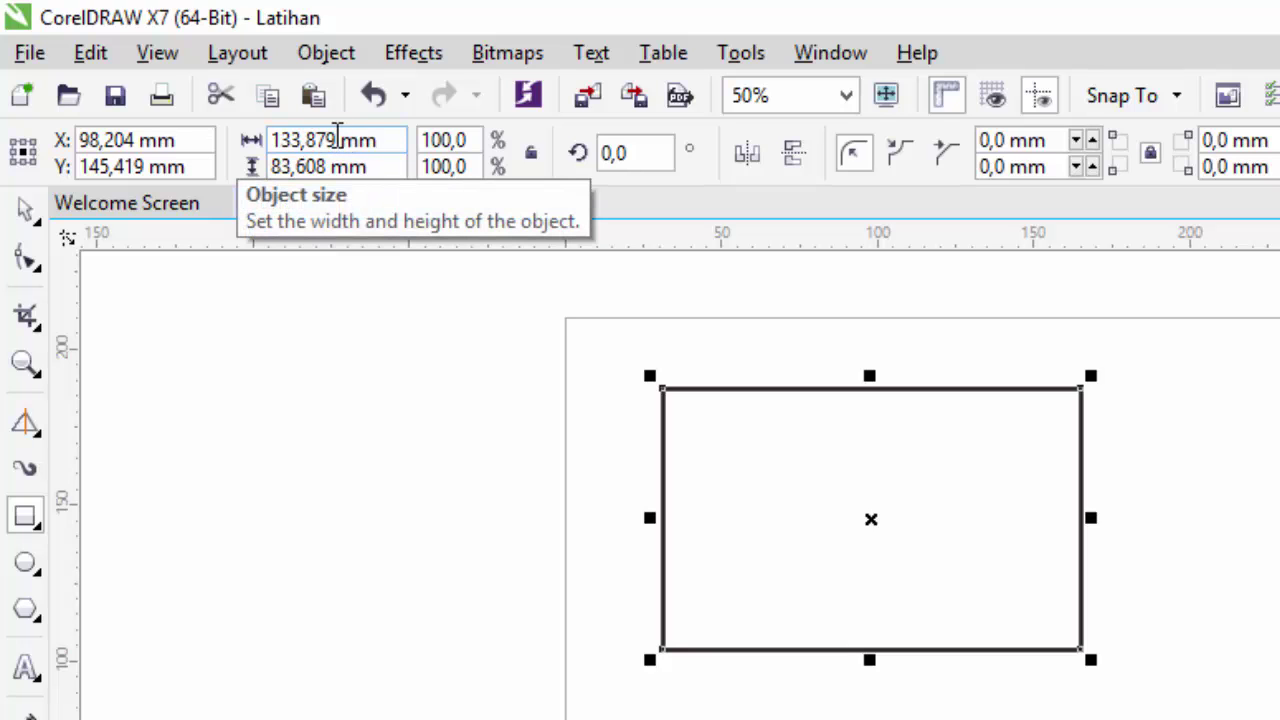
Step: Set the rectangle's size to 150 mm wide and 100 mm high
click(337, 138)
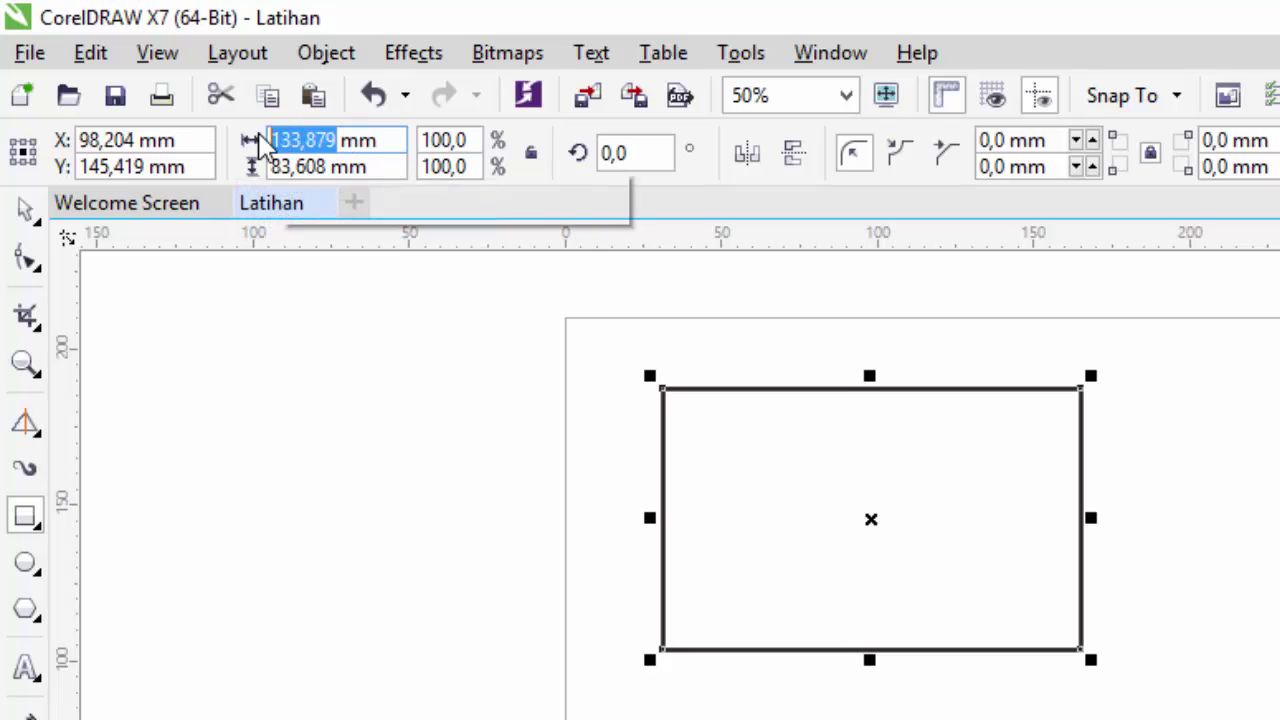
text(150)
key(Return)
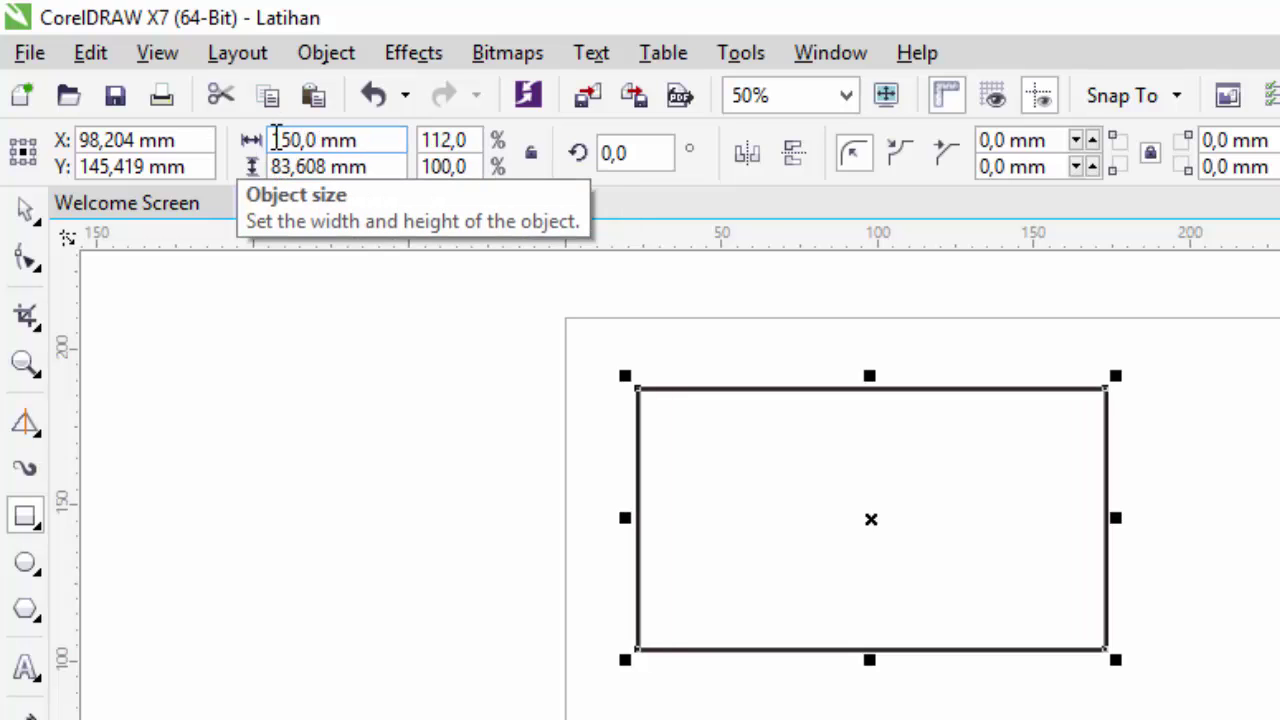
click(336, 166)
text(1)
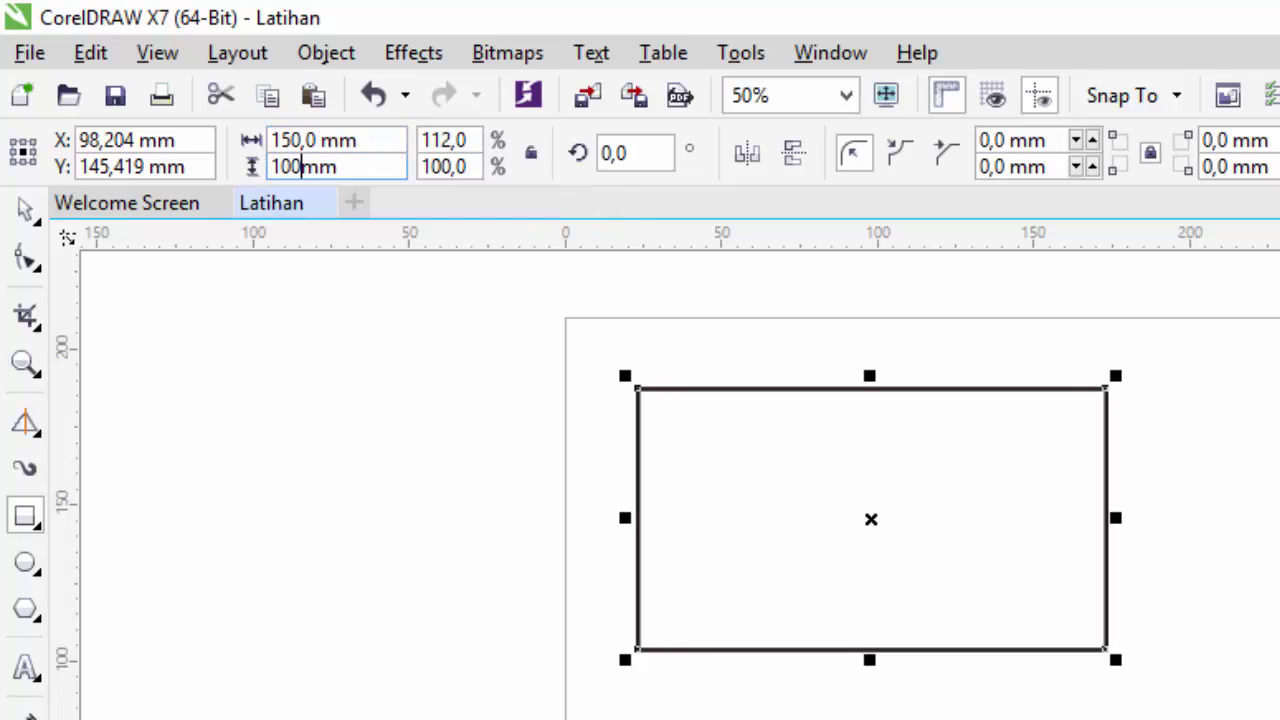
text(00)
key(Return)
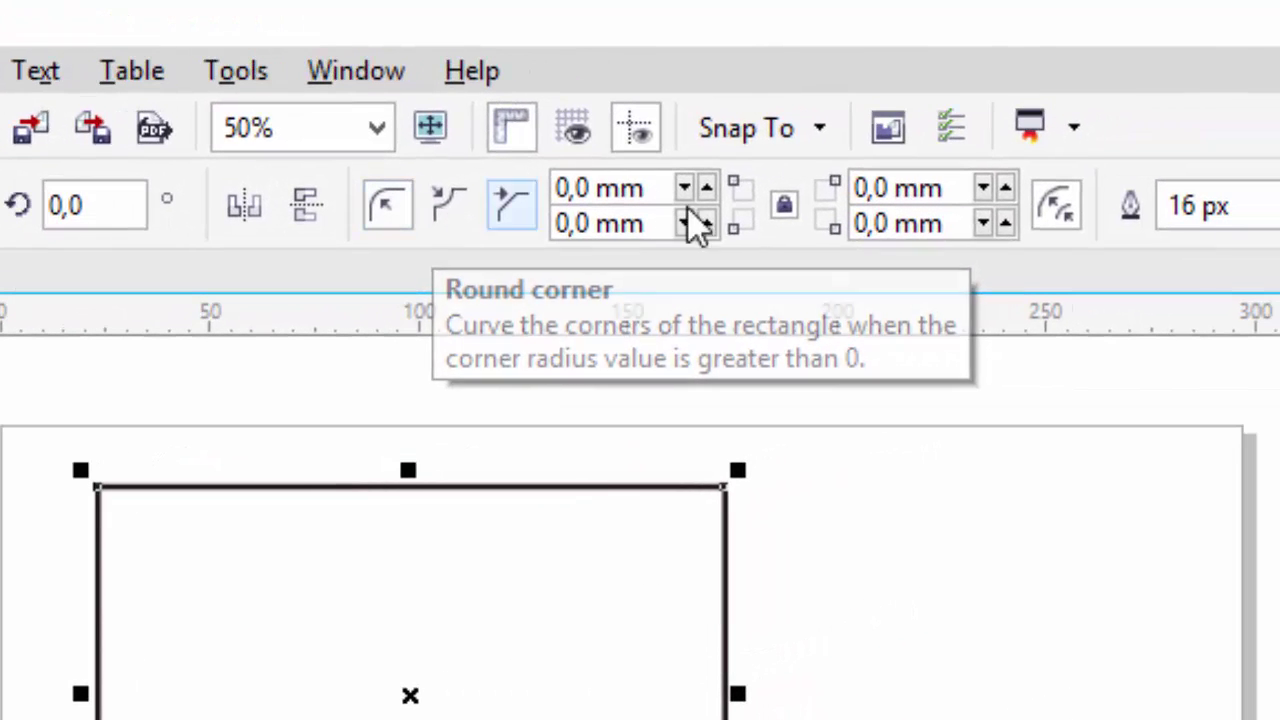
Step: Round the rectangle's four corners to 18.1 mm, and switch the corner style to scalloped and finally to chamfered
drag(692, 200, 709, 10)
drag(692, 196, 701, 24)
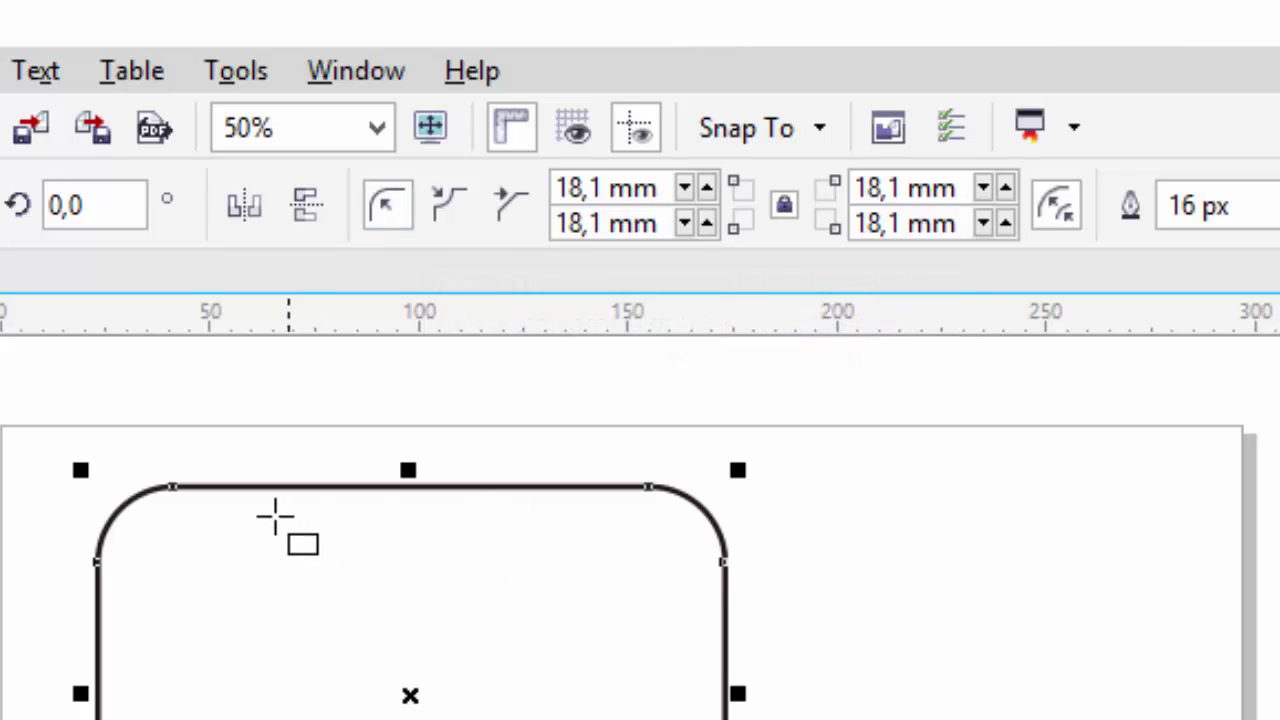
click(461, 211)
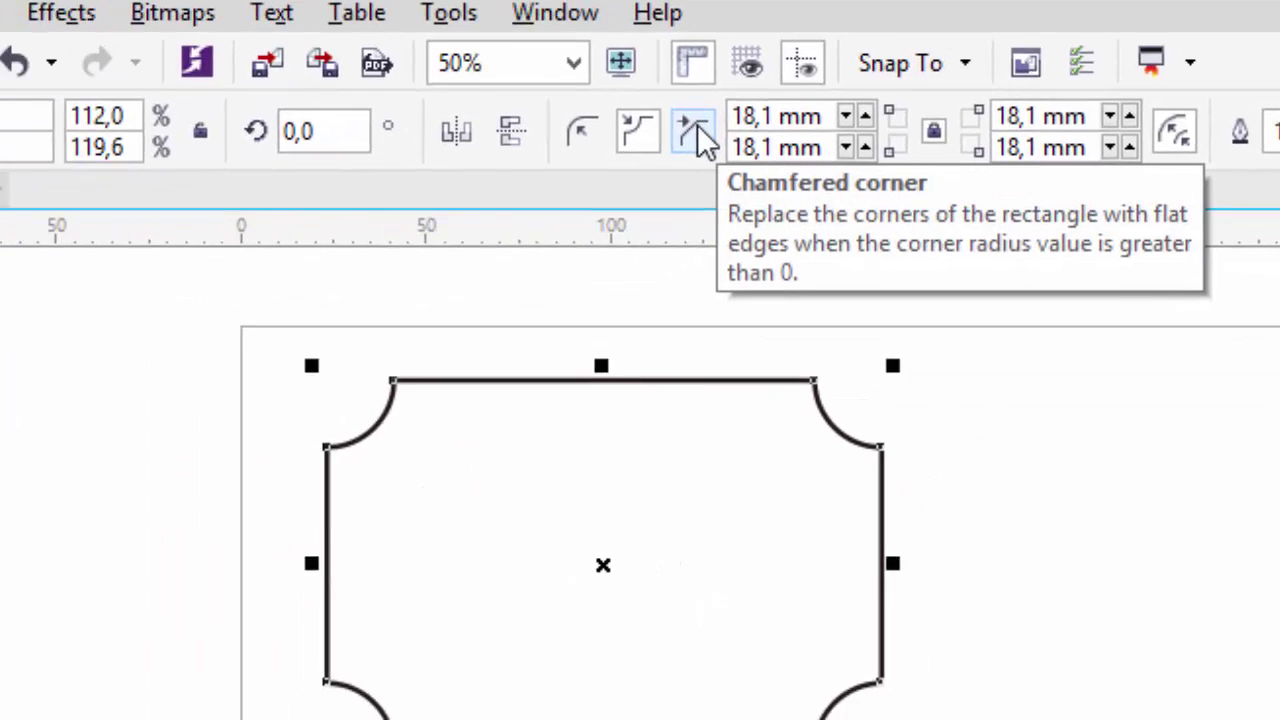
click(510, 203)
Step: Delete the rectangle and draw a large tilted one with the 3-Point Rectangle tool, about 192 by 161 mm overall
key(Delete)
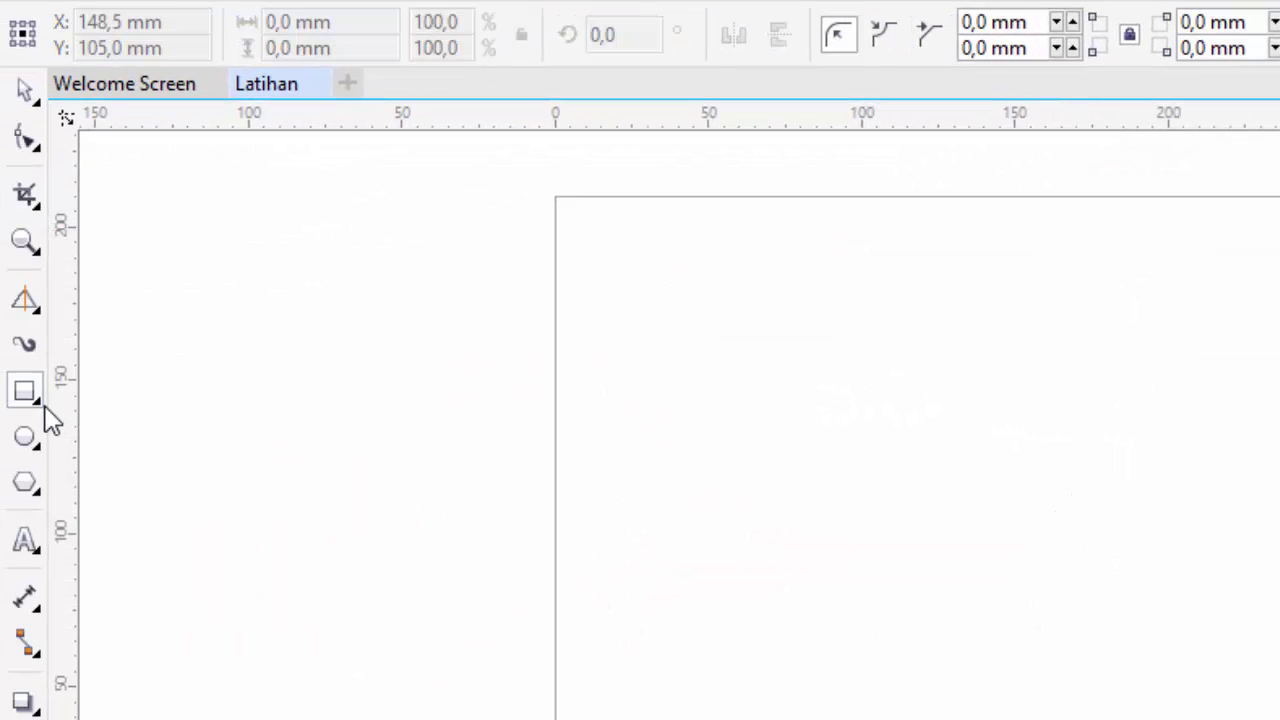
click(44, 410)
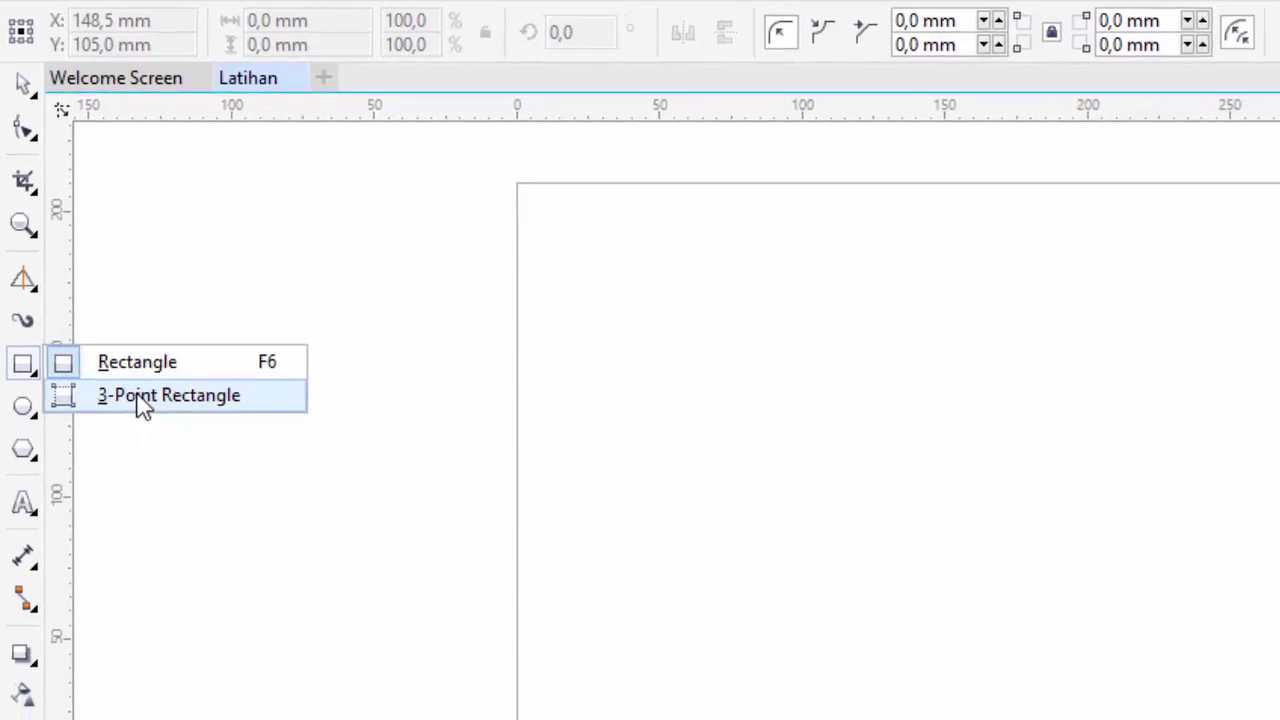
click(150, 425)
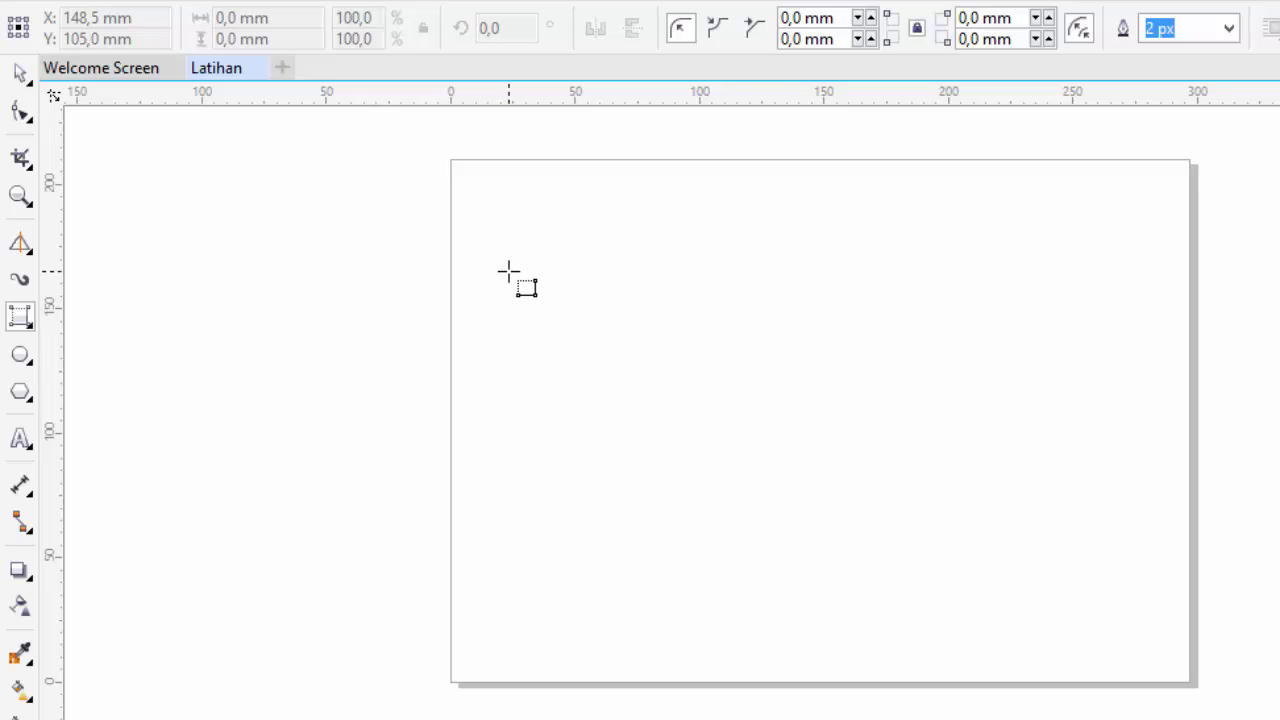
mouse_move(489, 272)
mouse_down()
mouse_move(781, 493)
mouse_move(791, 506)
mouse_move(769, 517)
mouse_move(801, 503)
mouse_move(806, 551)
mouse_move(646, 549)
mouse_move(746, 529)
mouse_move(876, 447)
mouse_move(903, 540)
mouse_move(763, 489)
mouse_move(869, 451)
mouse_move(886, 511)
mouse_move(901, 493)
mouse_move(860, 507)
mouse_up()
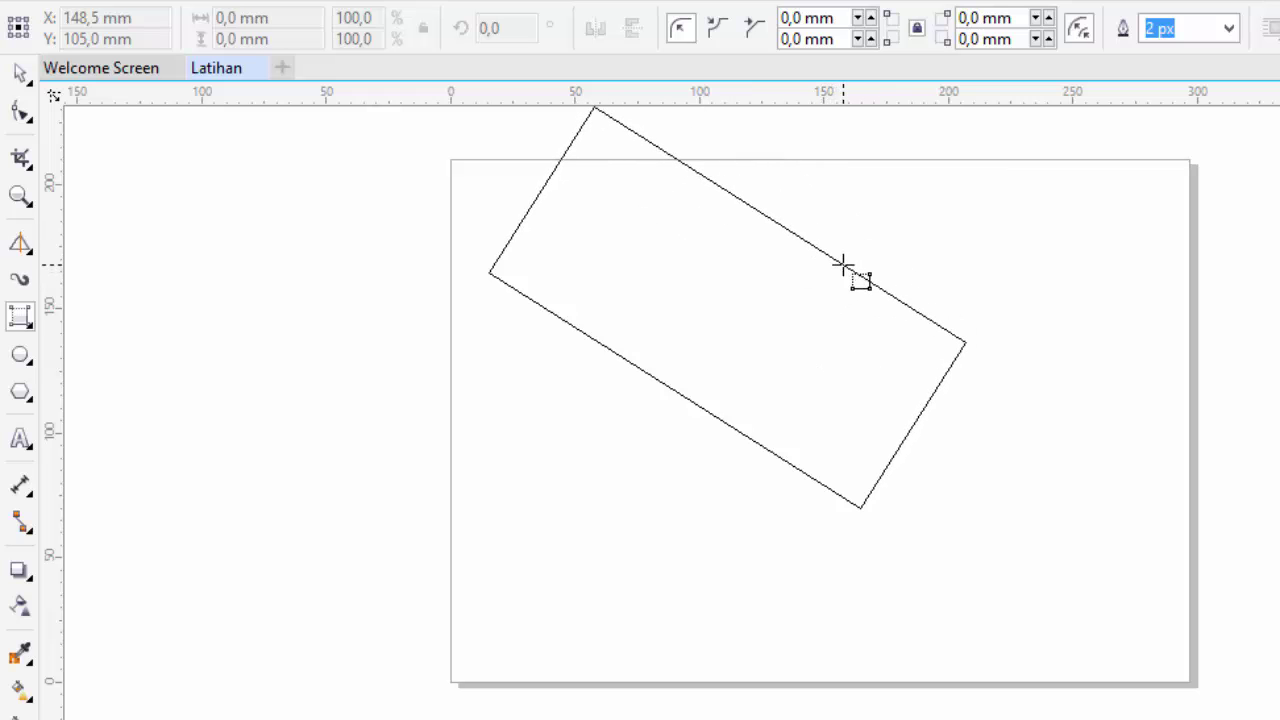
click(846, 269)
Step: Draw a smaller tilted 3-point rectangle, about 58 by 73 mm overall, starting on the large rectangle's short upper-left edge
scroll(737, 449, up, 3)
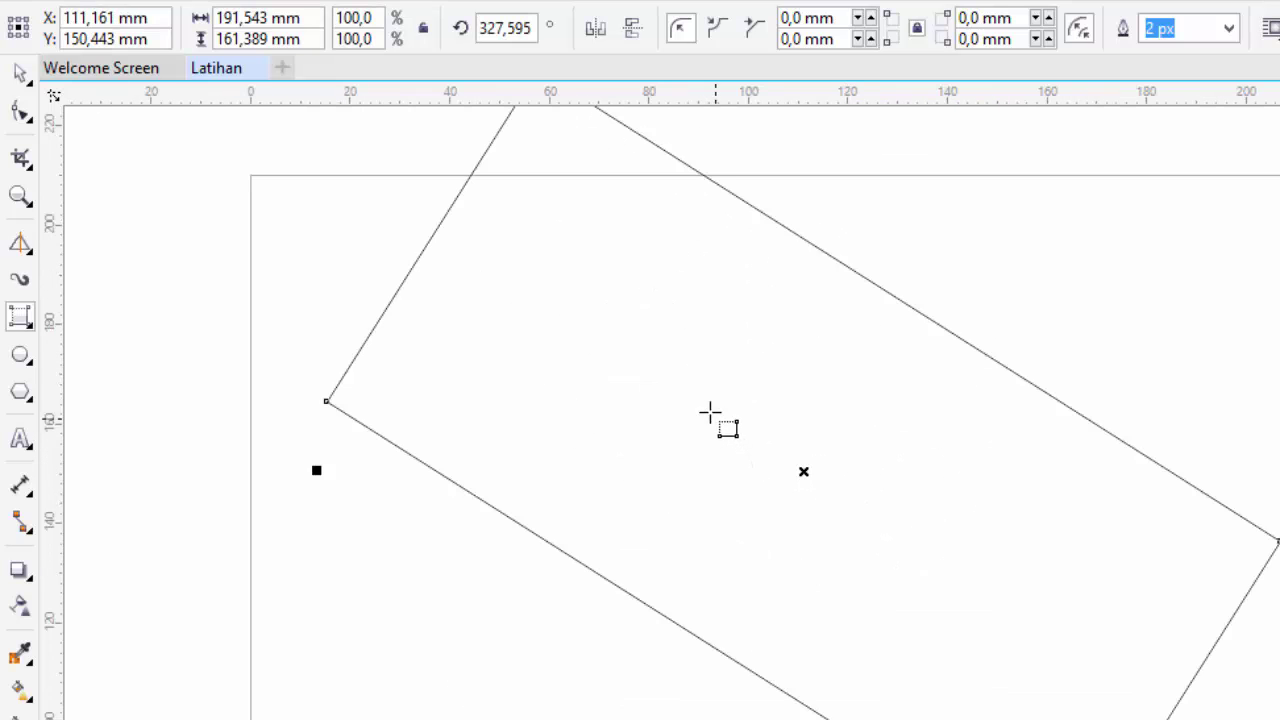
scroll(653, 376, down, 3)
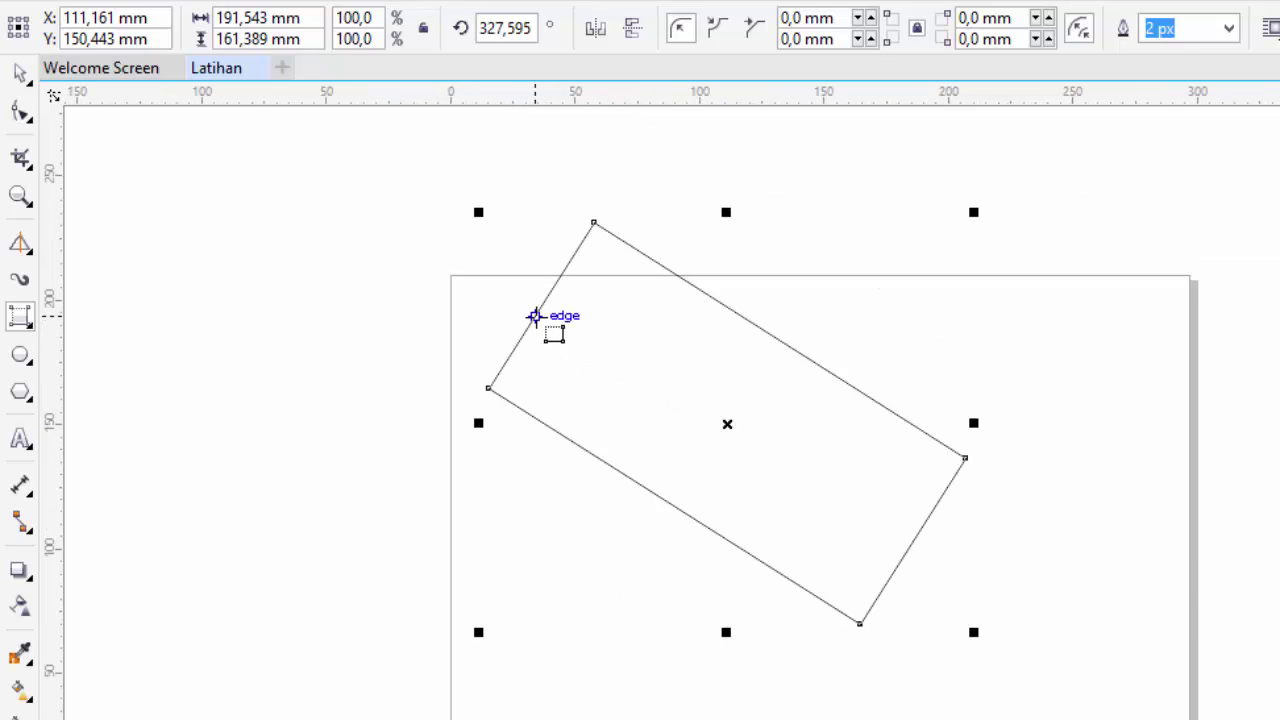
drag(542, 308, 594, 457)
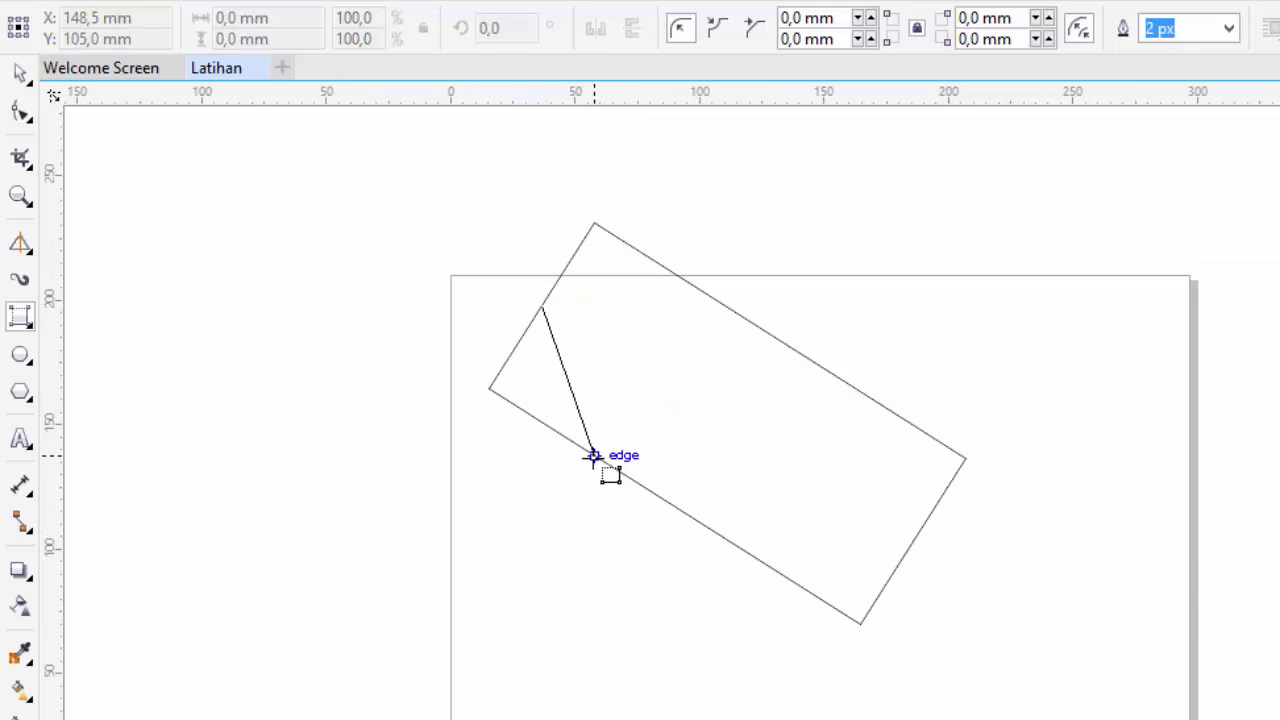
click(688, 404)
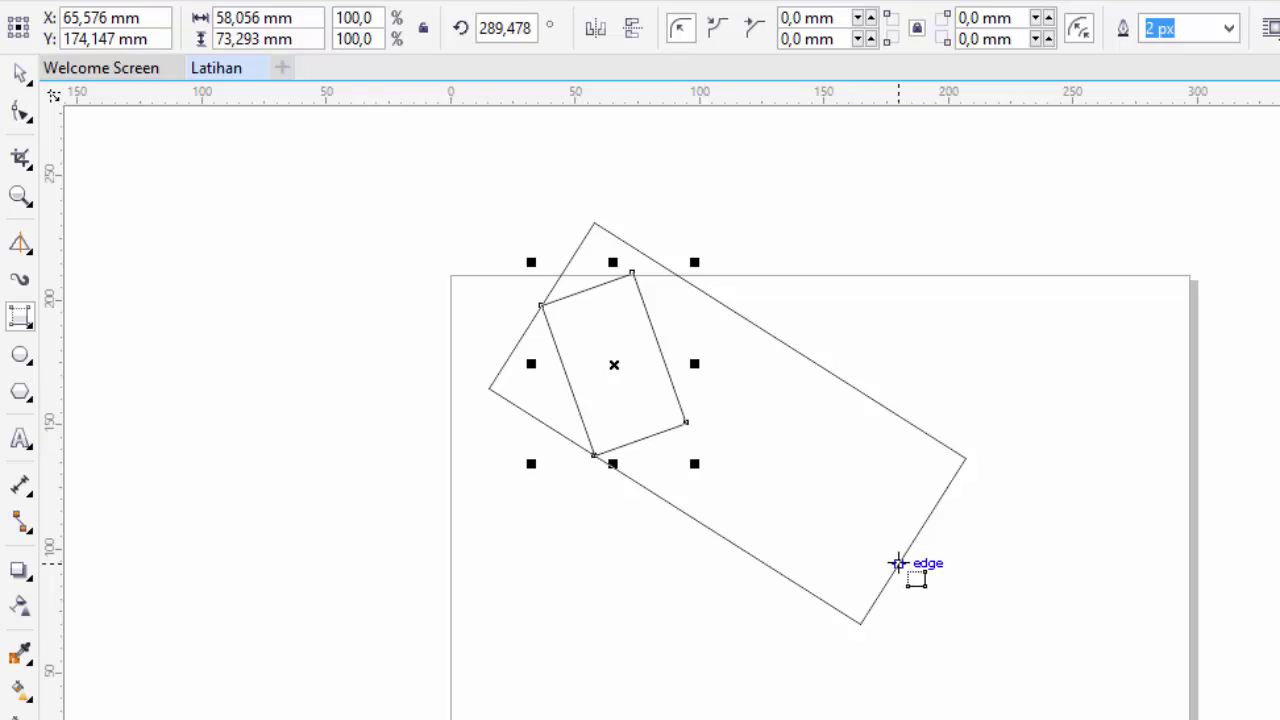
Step: Attach two outward 3-point rectangles to the large one: about 55 by 56 mm on its lower-right edge and 52 by 48 mm on its upper edge
scroll(898, 563, up, 2)
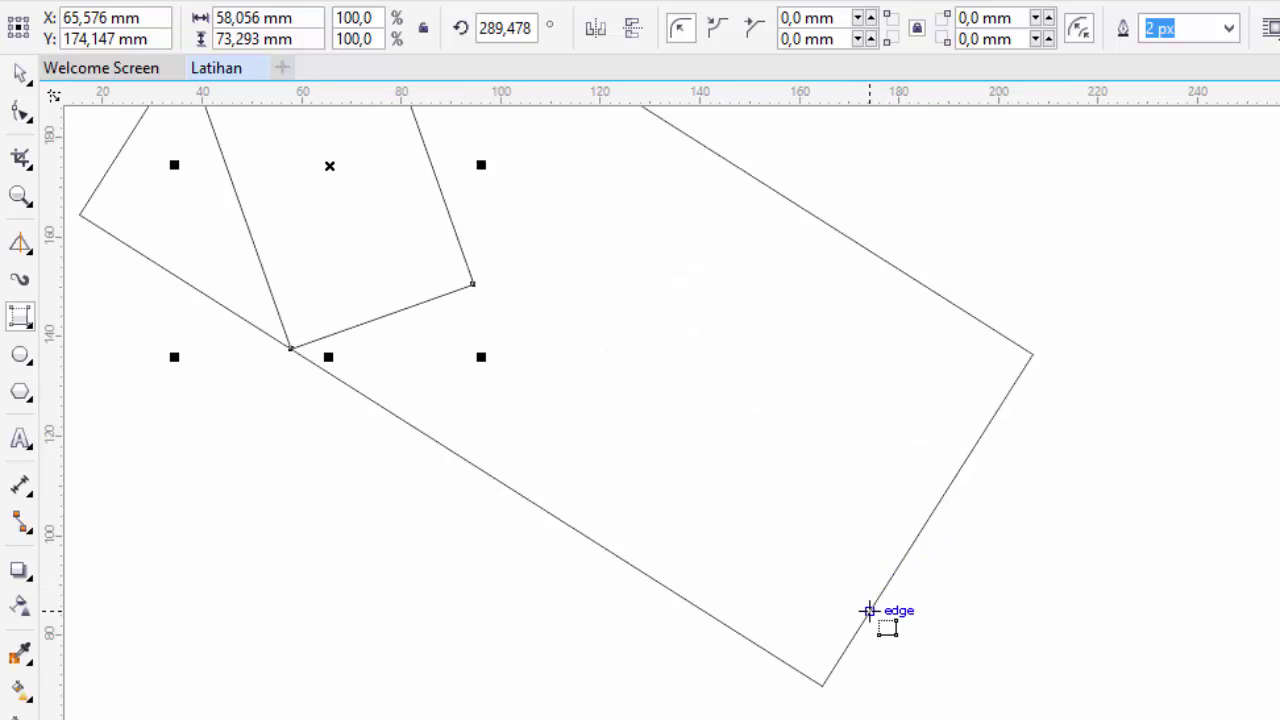
drag(868, 610, 981, 434)
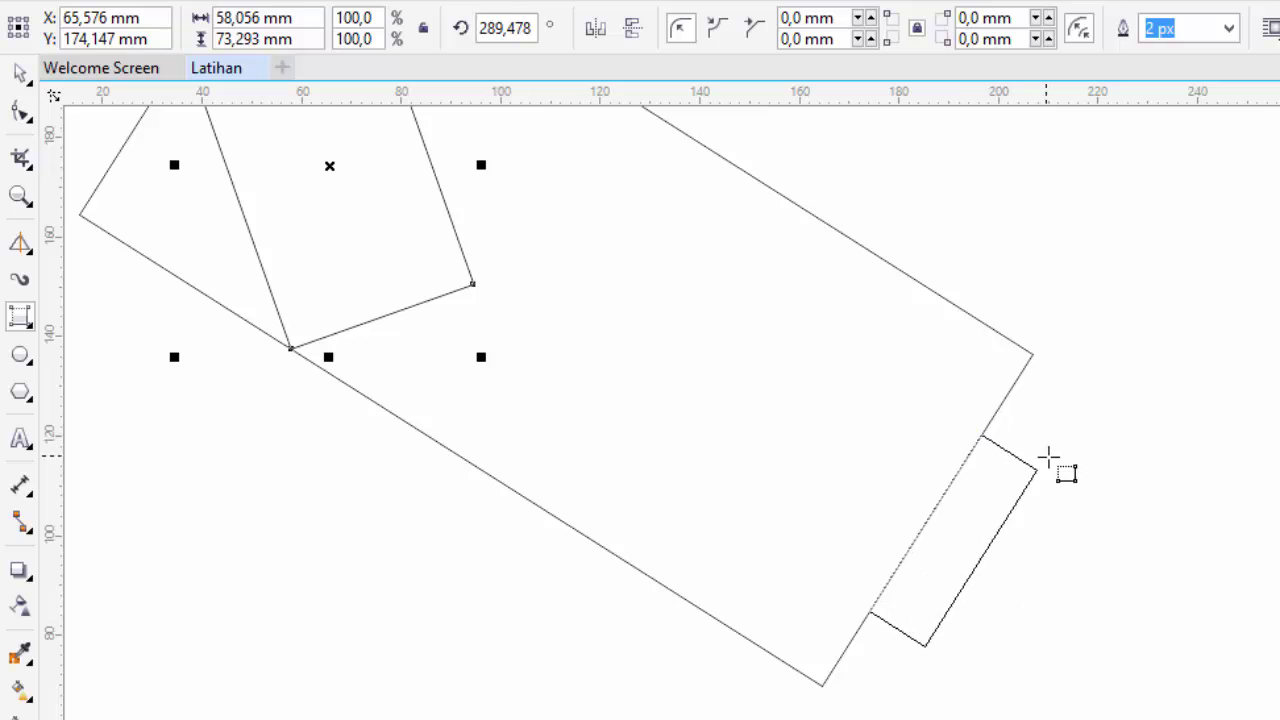
click(1145, 538)
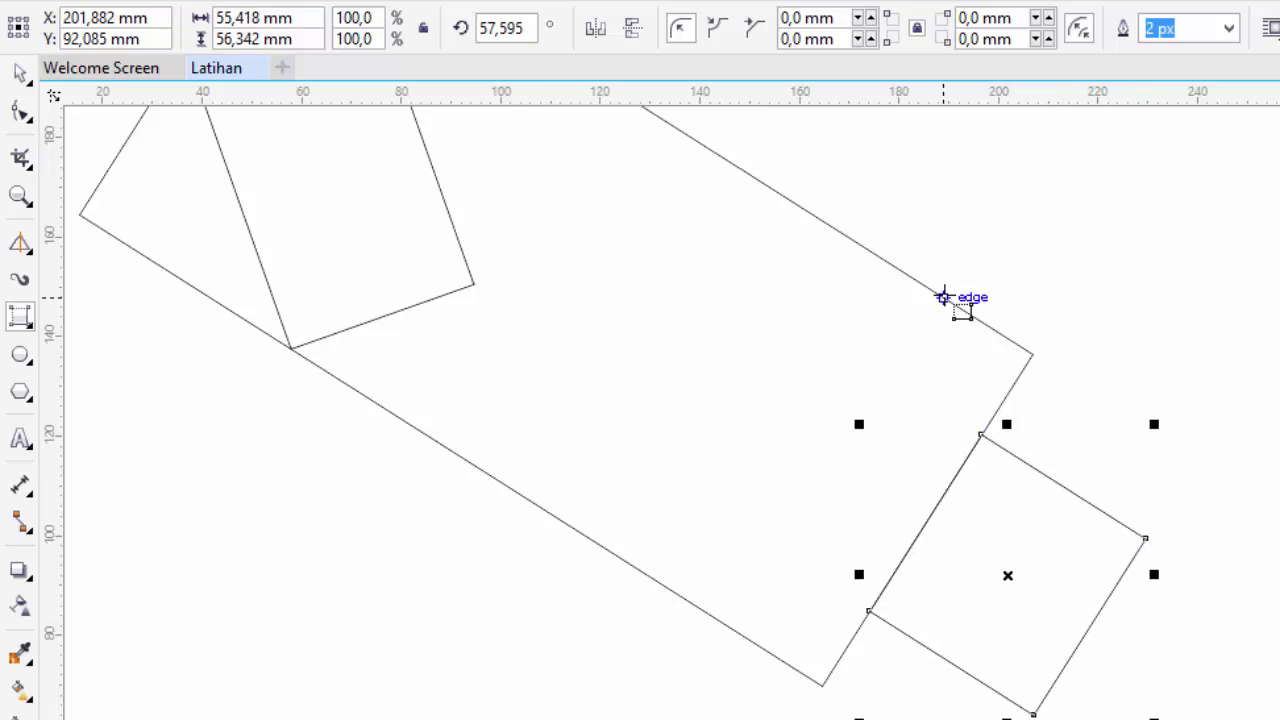
drag(943, 297, 771, 194)
click(990, 155)
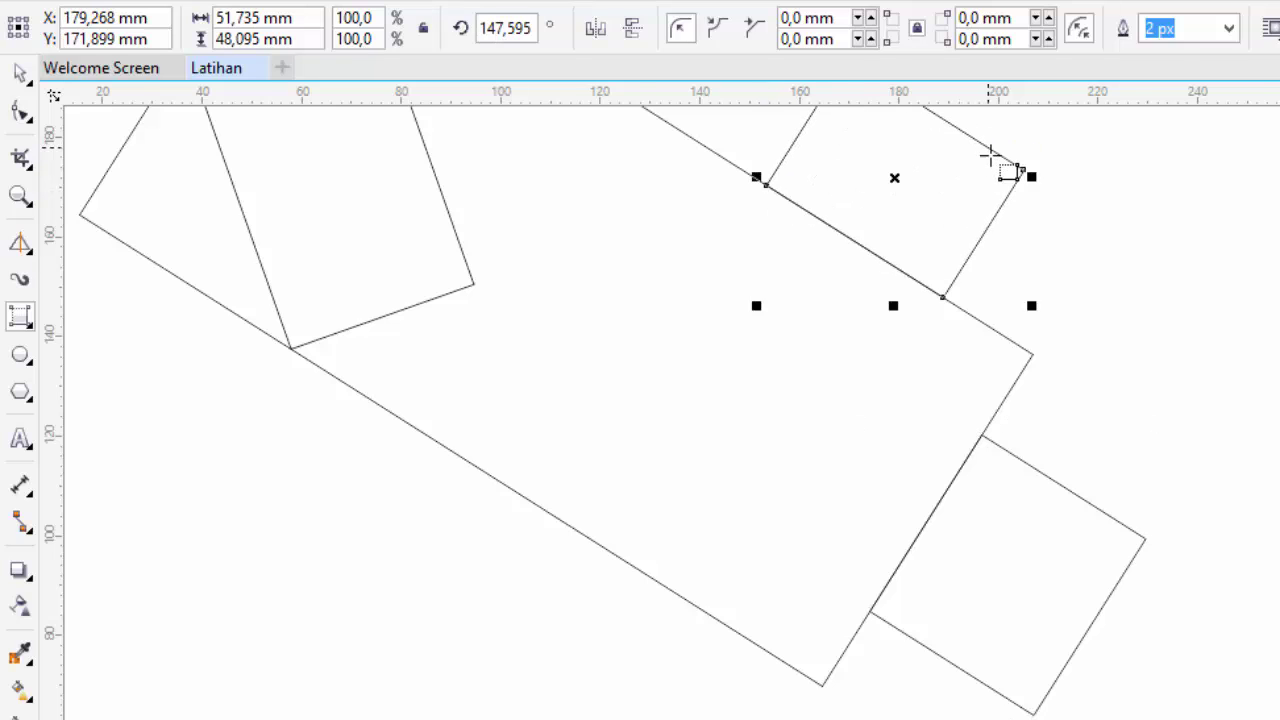
Step: Draw a nearly horizontal 3-point rectangle about 70 by 41 mm inside the large rectangle's lower-right end
scroll(1022, 218, down, 2)
drag(960, 360, 802, 368)
click(842, 270)
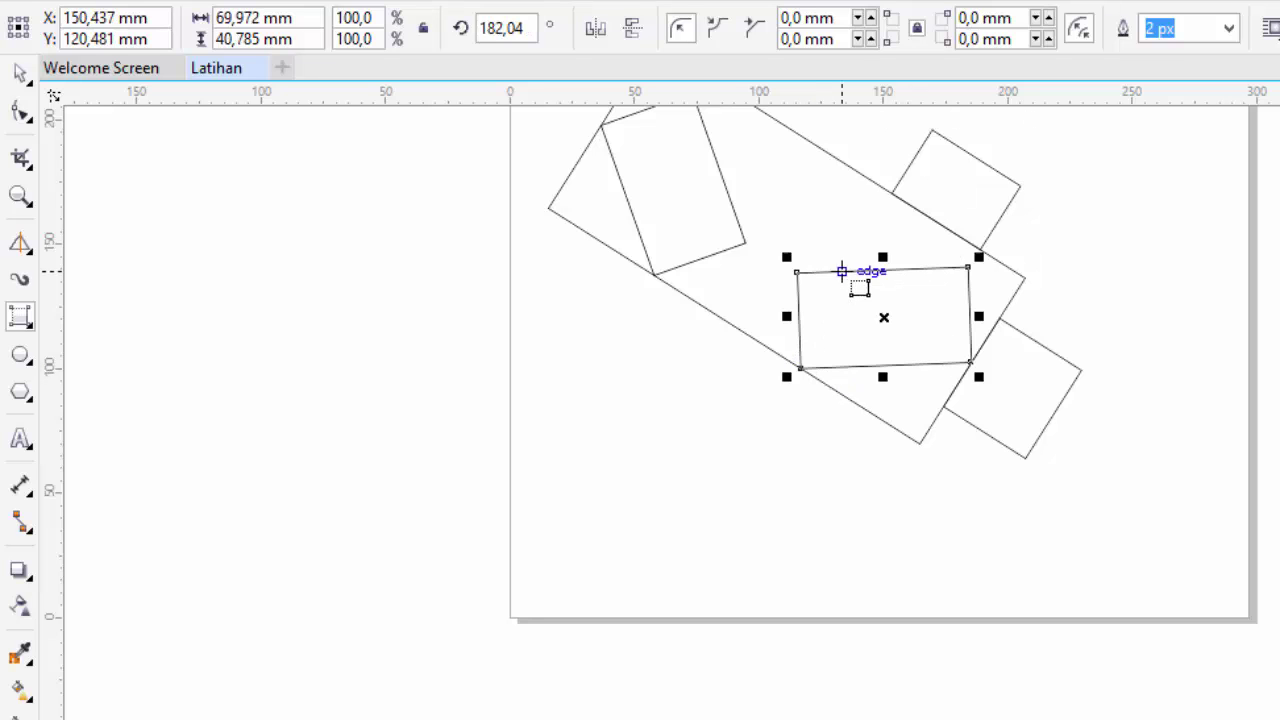
Step: Select all the rectangles in the drawing and delete them
scroll(1125, 248, up, 2)
scroll(1010, 402, right, 2)
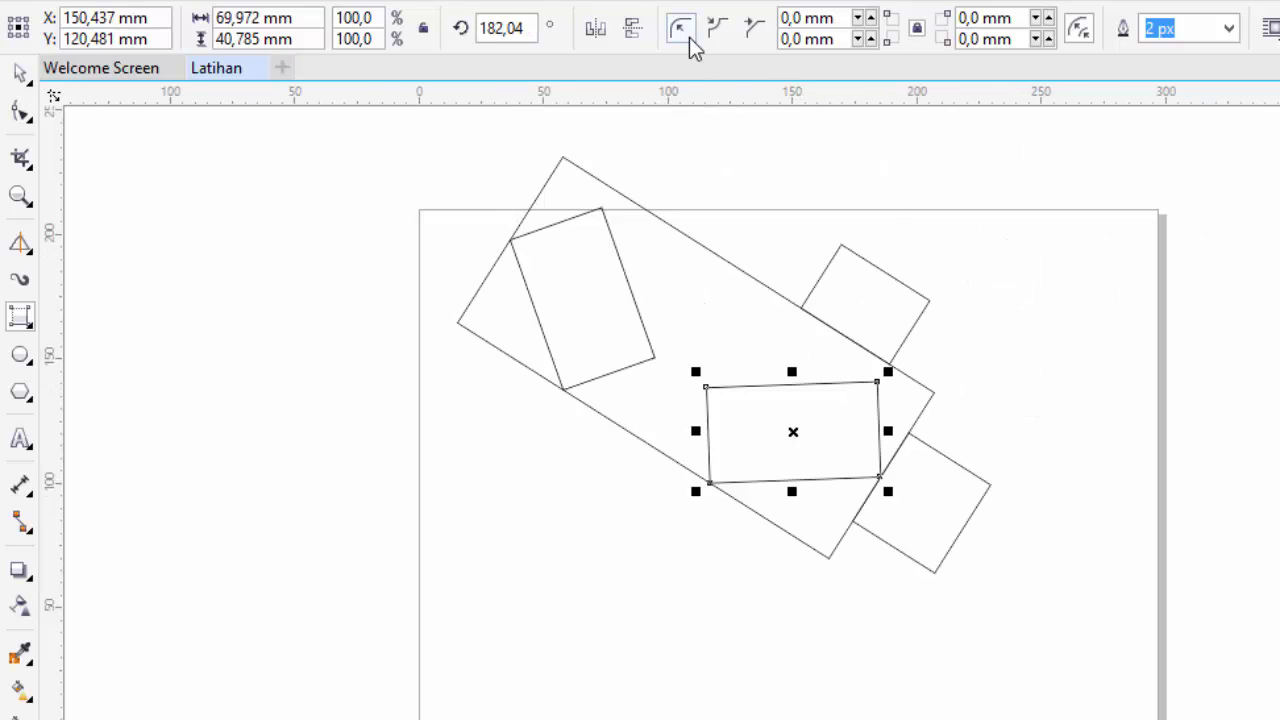
key(ctrl+a)
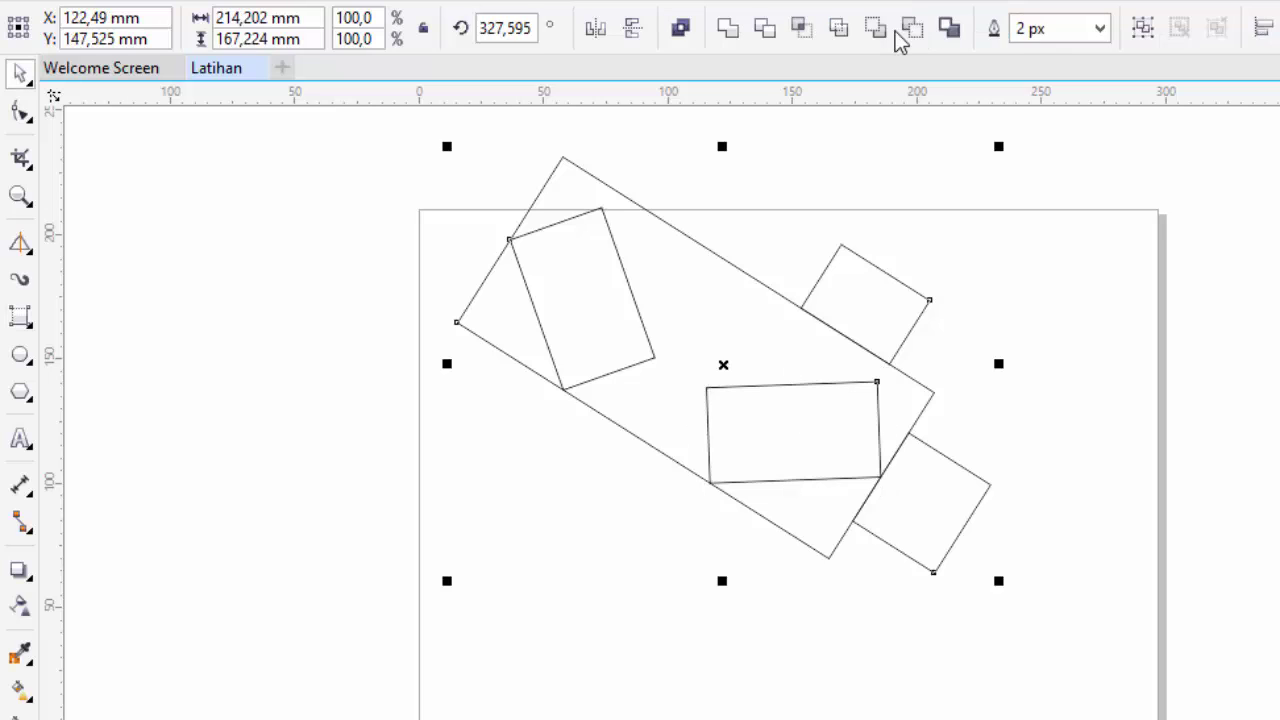
key(Delete)
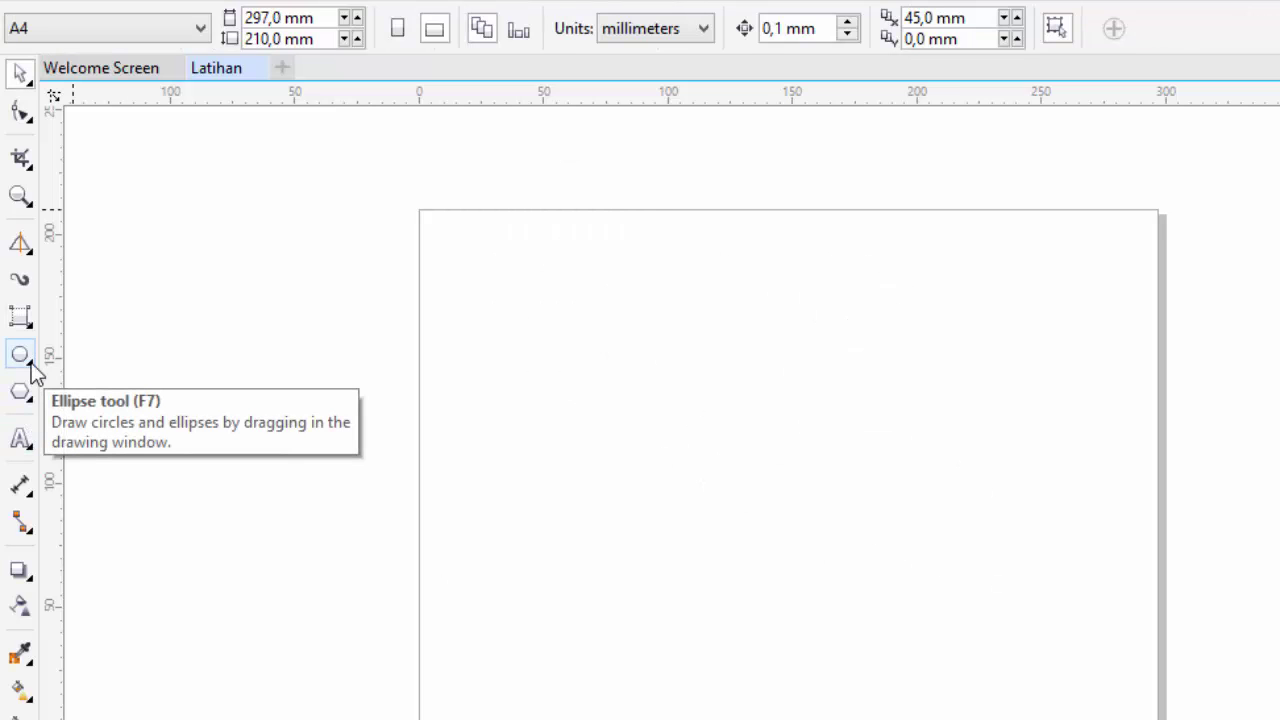
Step: Draw a wide ellipse in the upper-left part of the page and a perfect circle about 71 mm across to its right
click(31, 364)
click(106, 353)
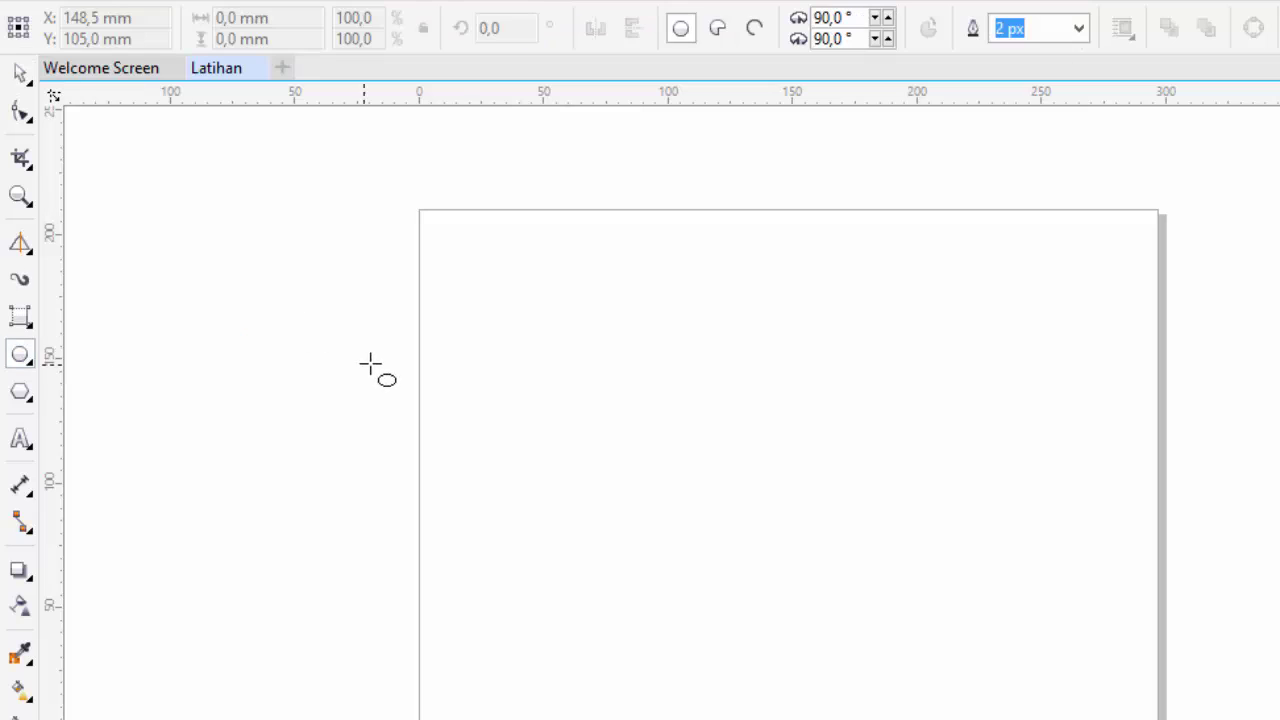
drag(467, 273, 833, 503)
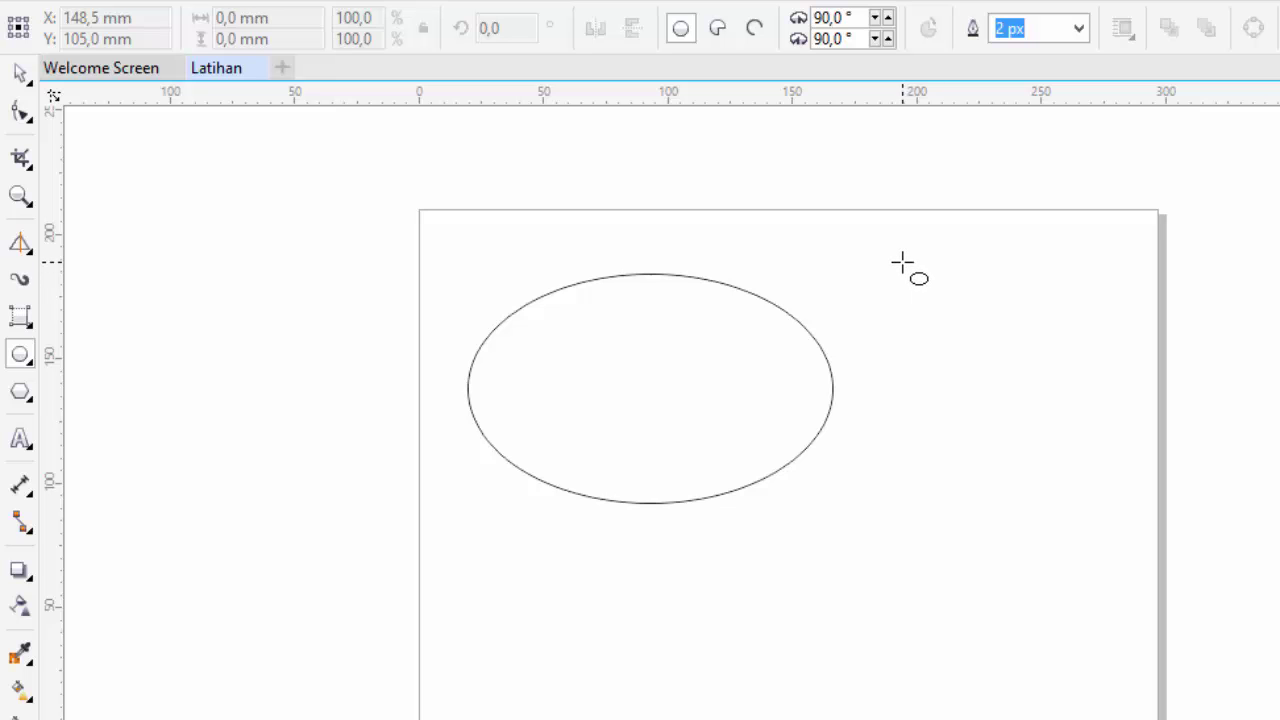
drag(903, 263, 1006, 434)
key(ctrl)
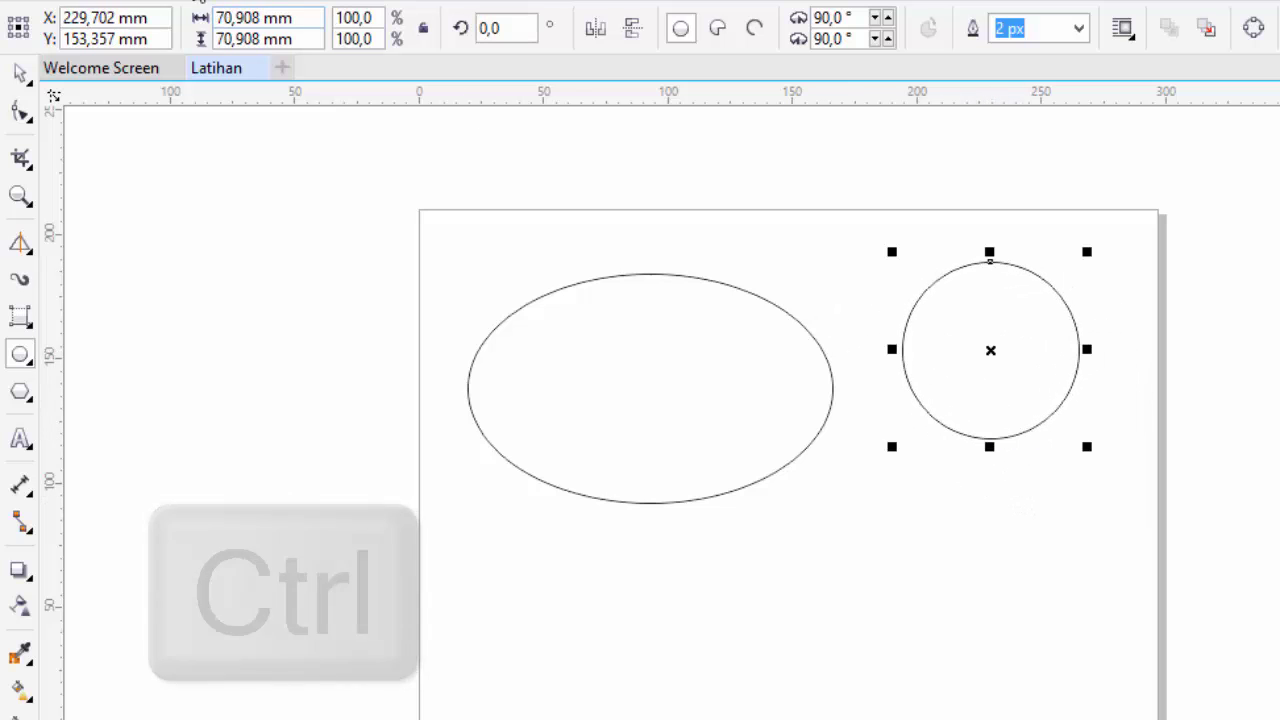
Step: Draw a rectangle about 128 by 46 mm below the ellipse and another one beside the page, to its left
click(33, 330)
click(95, 318)
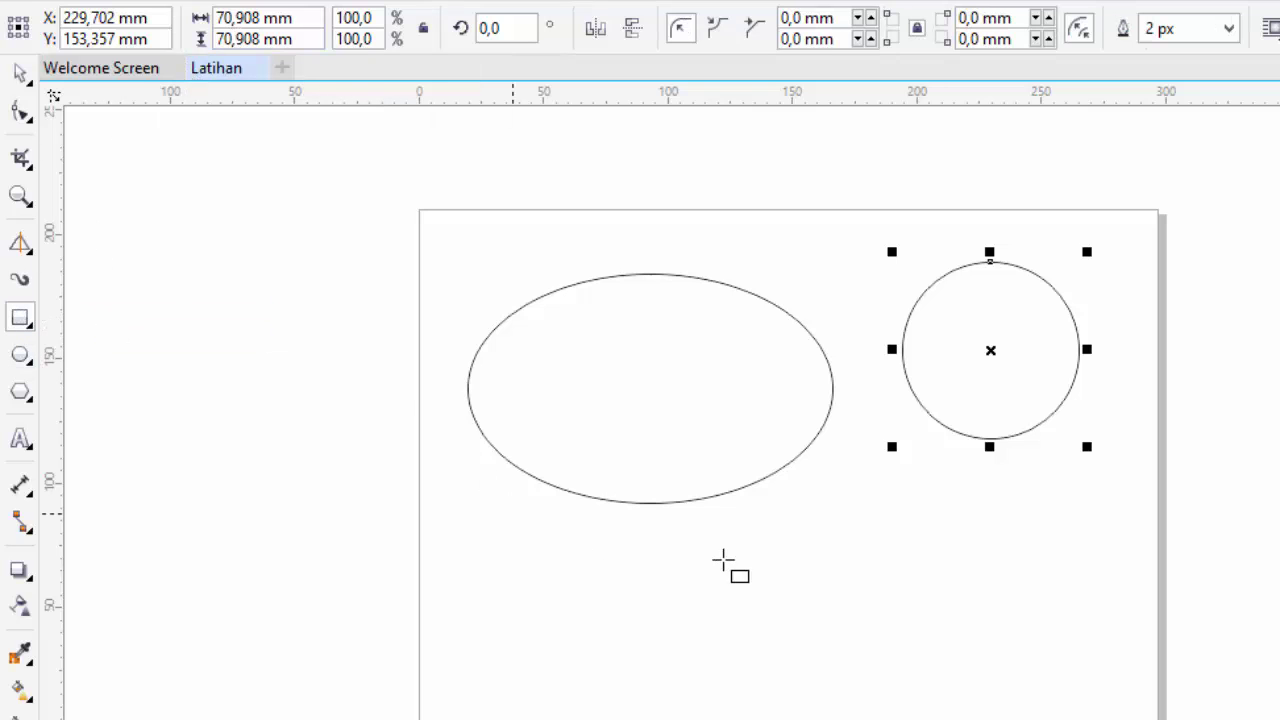
mouse_move(609, 550)
mouse_down()
mouse_move(757, 586)
mouse_move(811, 654)
mouse_move(937, 654)
mouse_move(983, 675)
mouse_move(905, 668)
mouse_move(928, 663)
mouse_up()
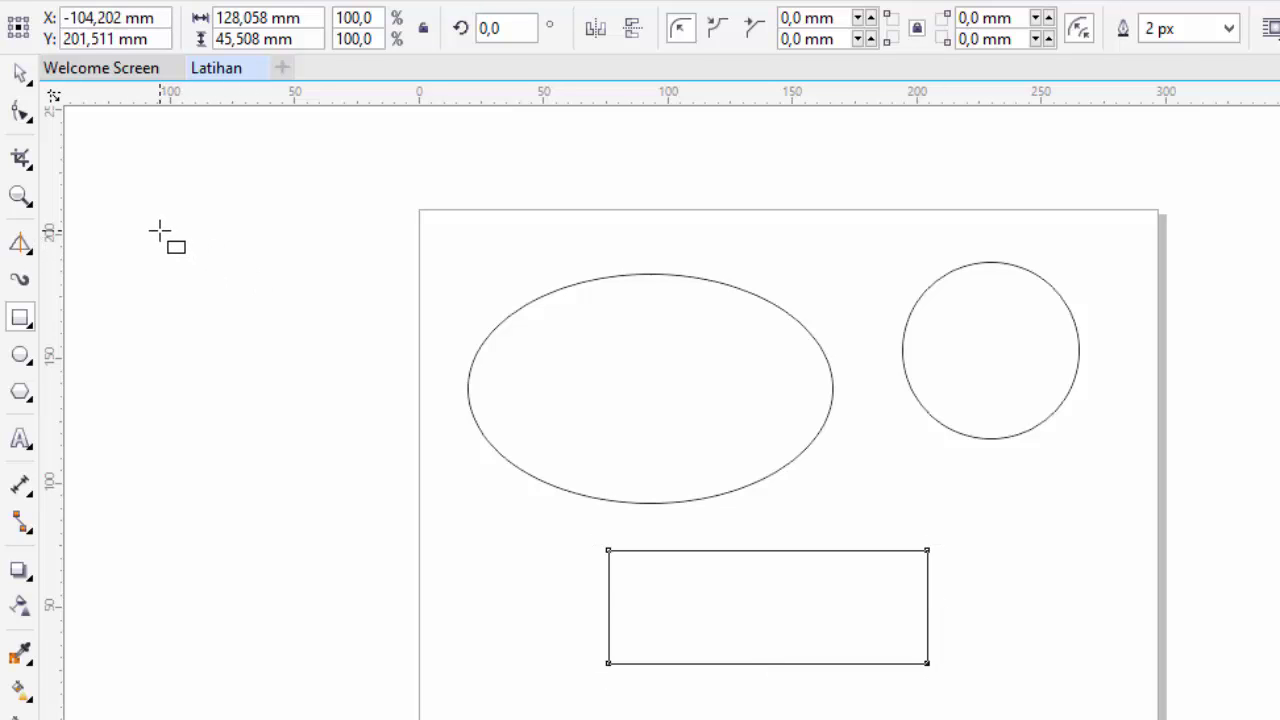
drag(160, 230, 320, 414)
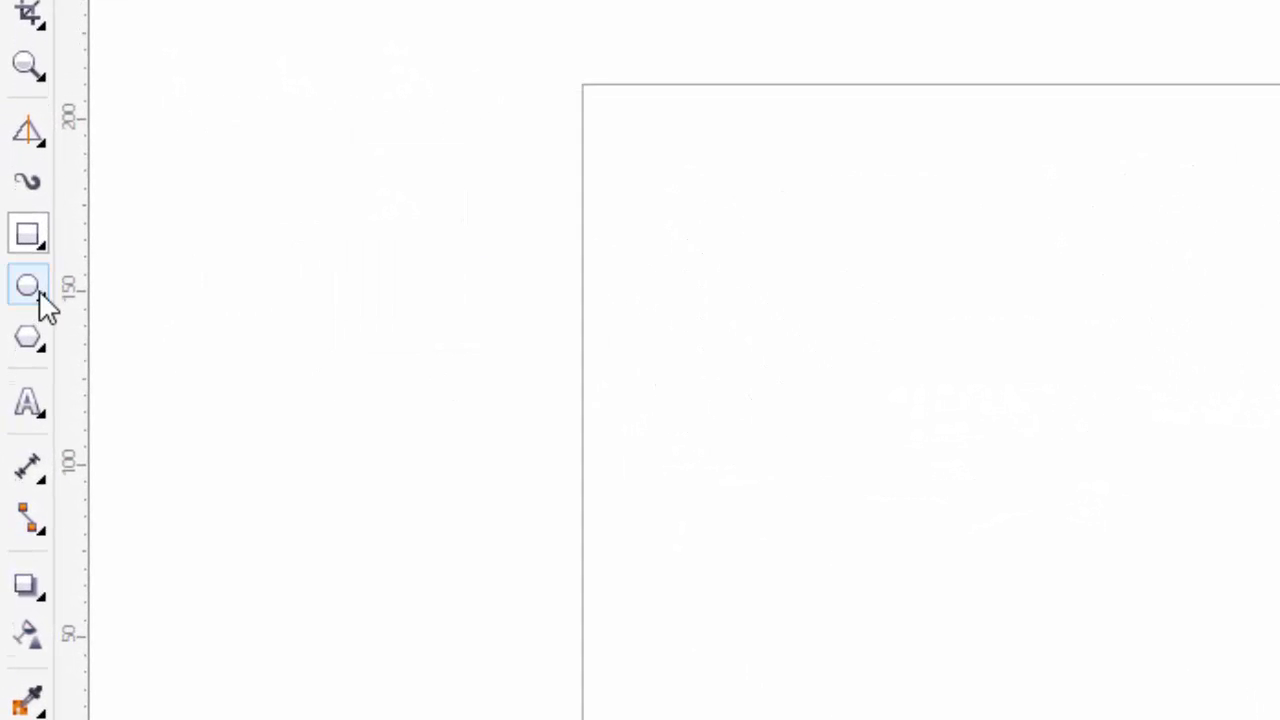
Step: Try to draw a large tilted ellipse across the page with the 3-Point Ellipse tool
click(44, 299)
click(137, 327)
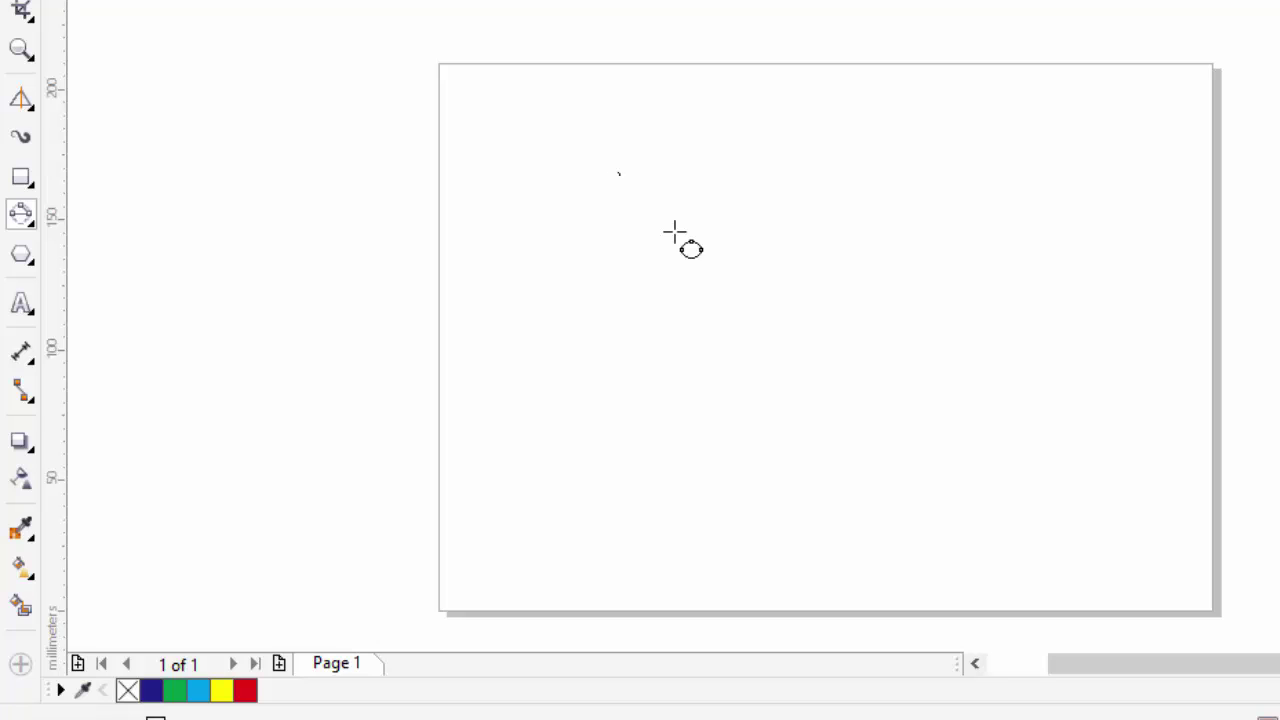
drag(674, 232, 979, 486)
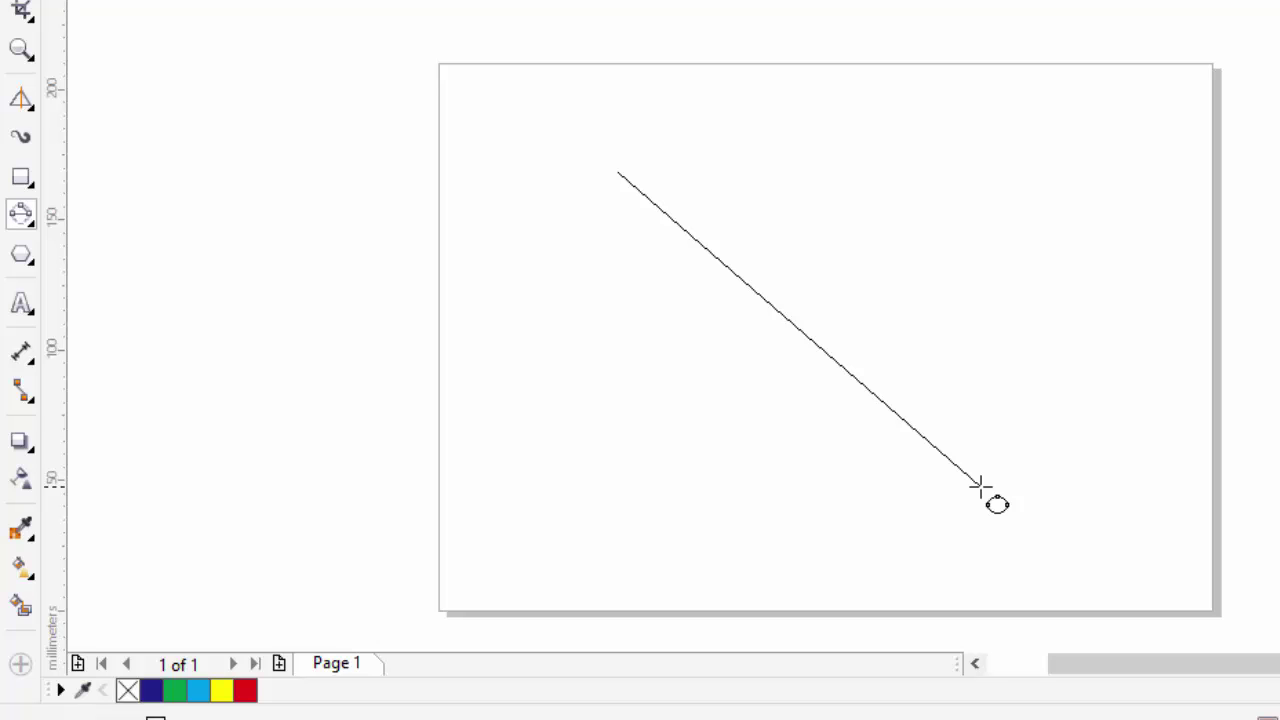
drag(979, 485, 981, 487)
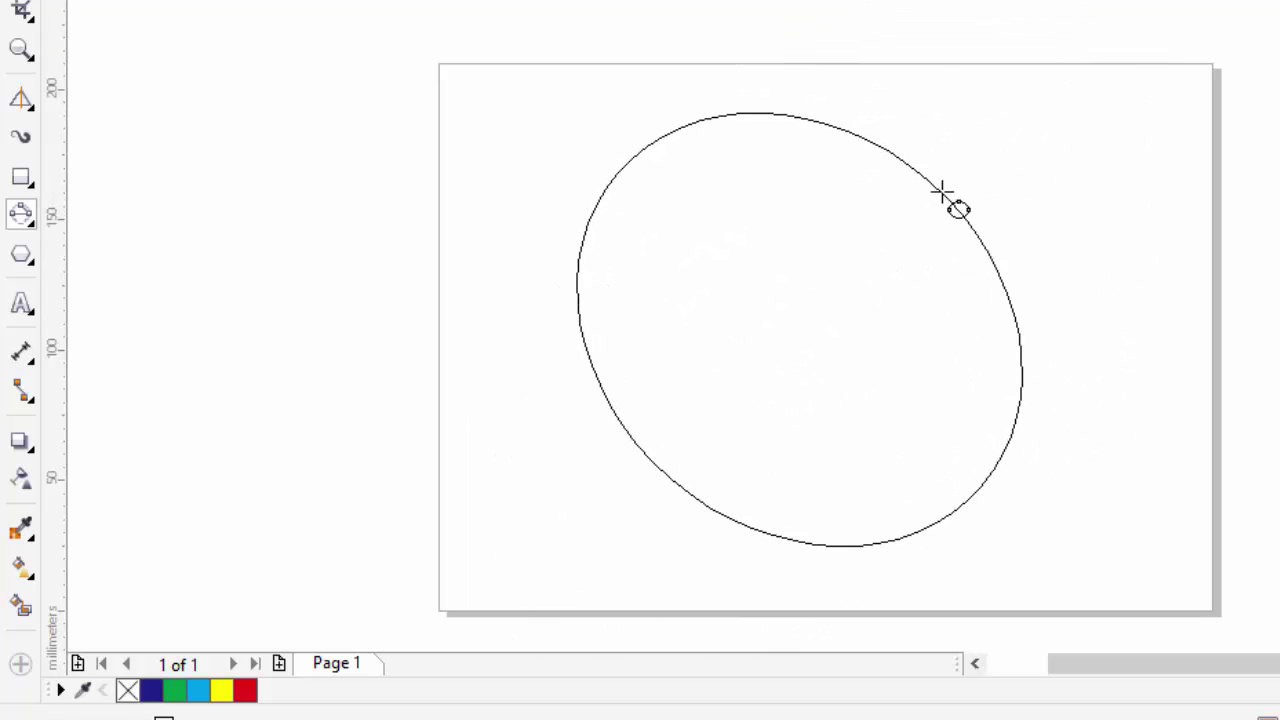
key(Escape)
click(31, 228)
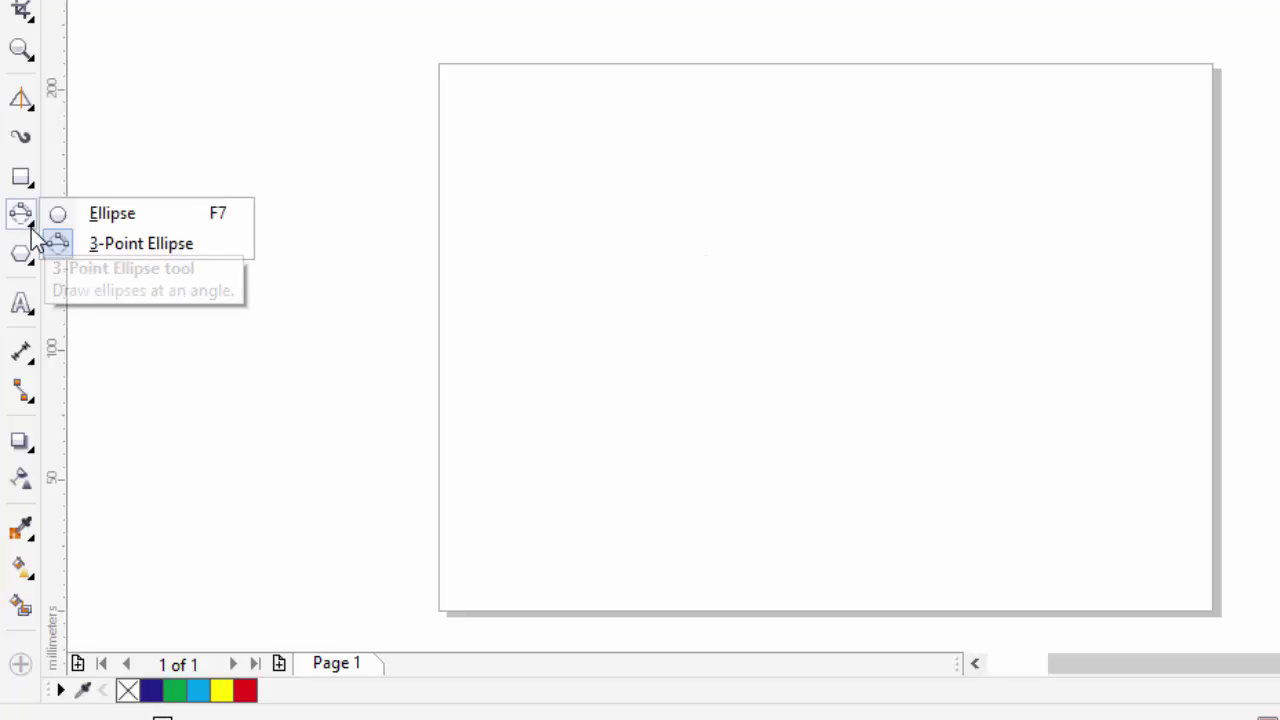
Step: Draw a circle about 89 mm across on the page and turn it into a pie with angles 48° and 285°
click(94, 213)
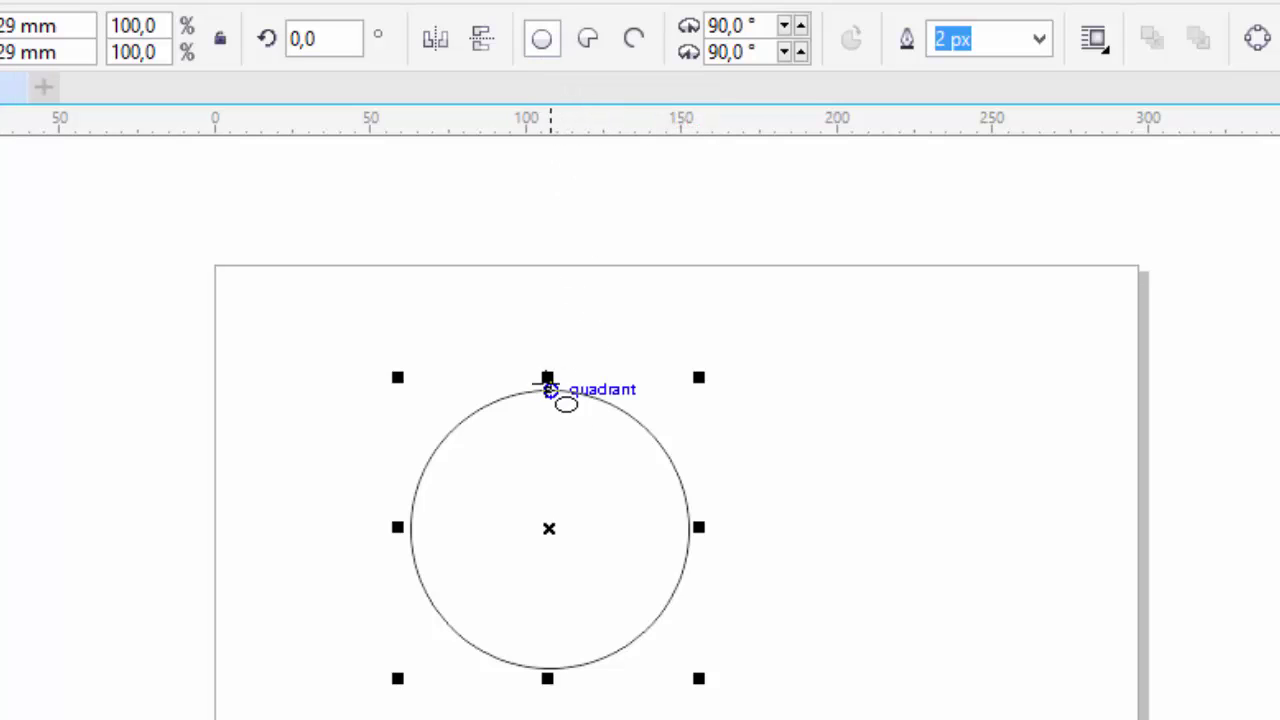
click(587, 50)
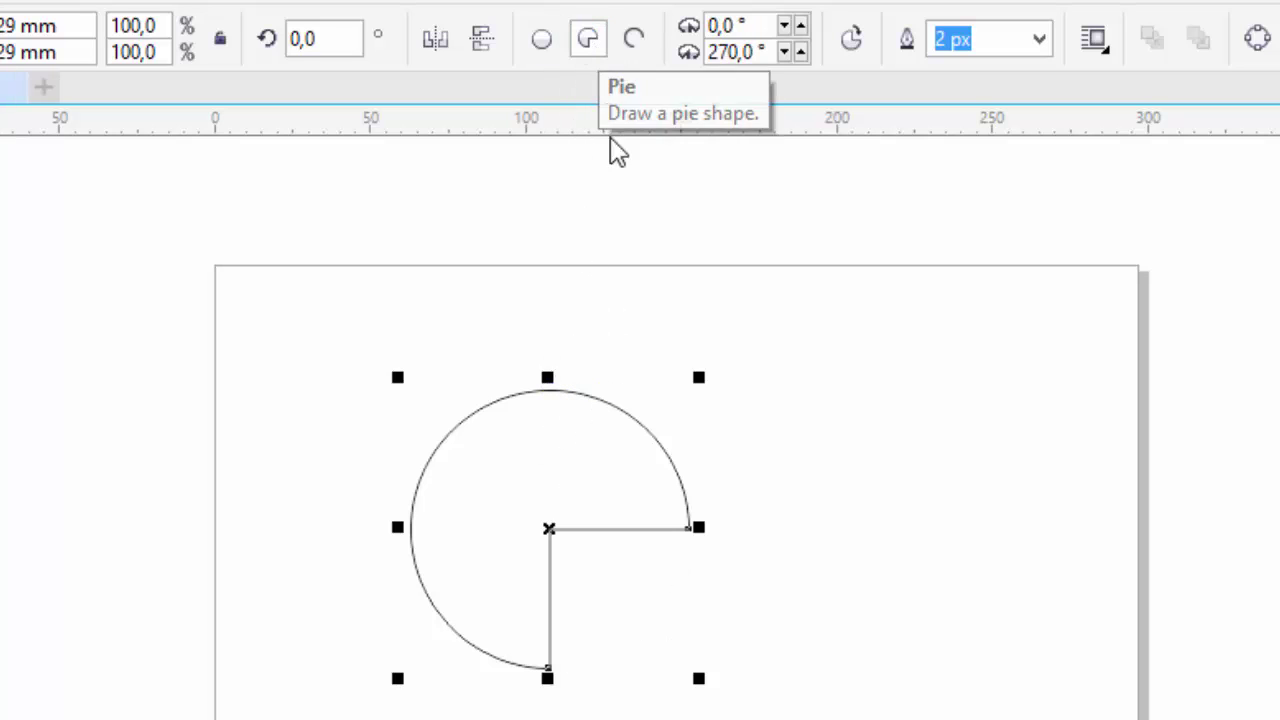
click(802, 52)
click(802, 52)
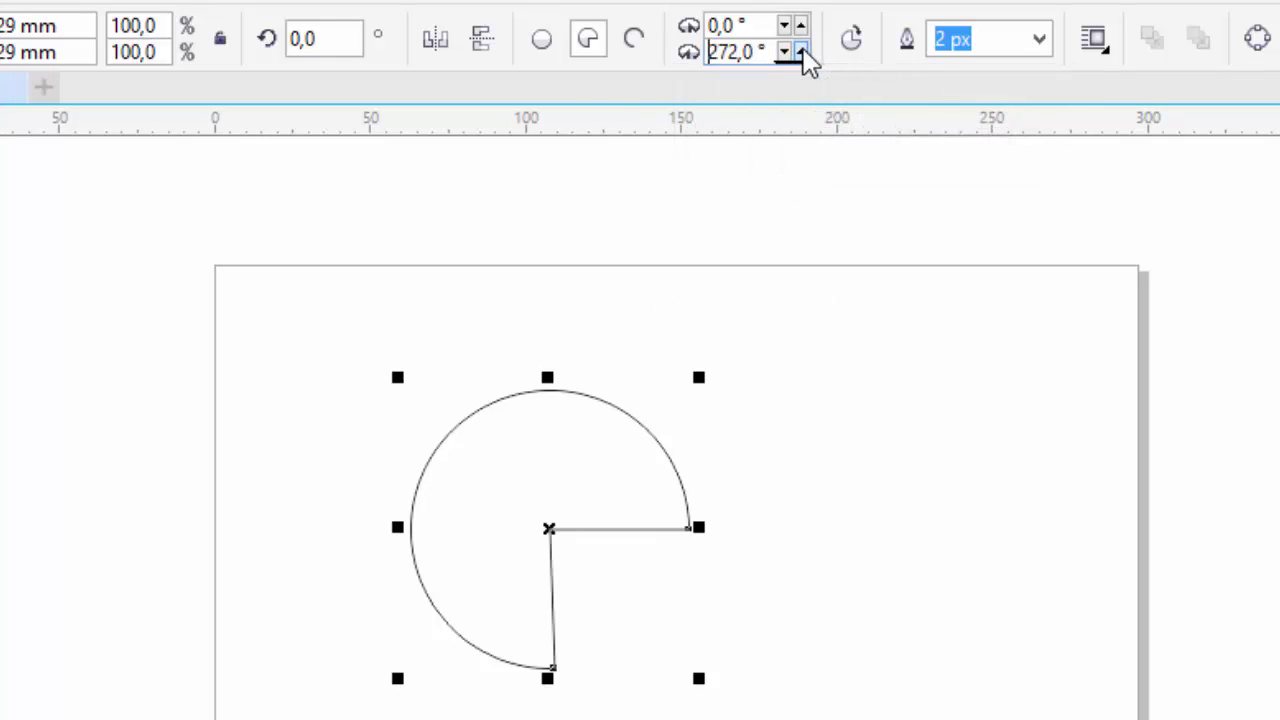
click(802, 52)
click(802, 52)
drag(802, 52, 798, 185)
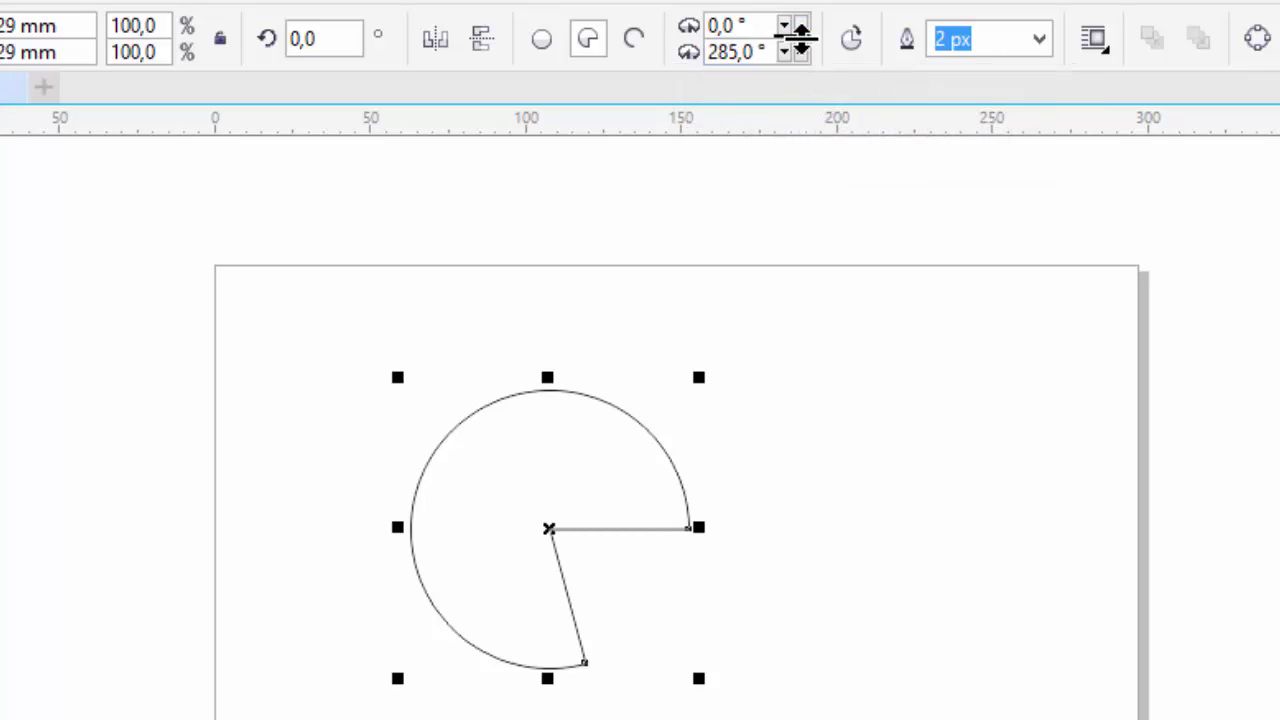
drag(801, 24, 800, 3)
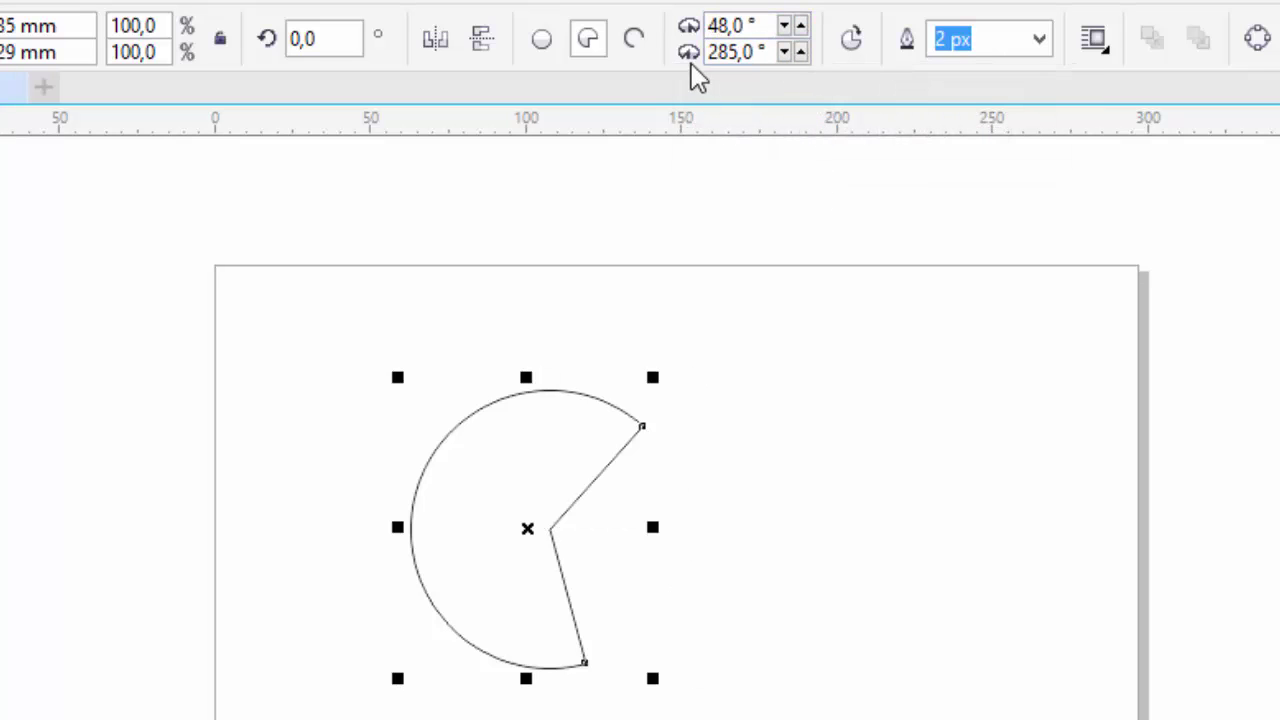
Step: Convert the pie to an arc and back to a pie, and restore it to a full ellipse
click(644, 43)
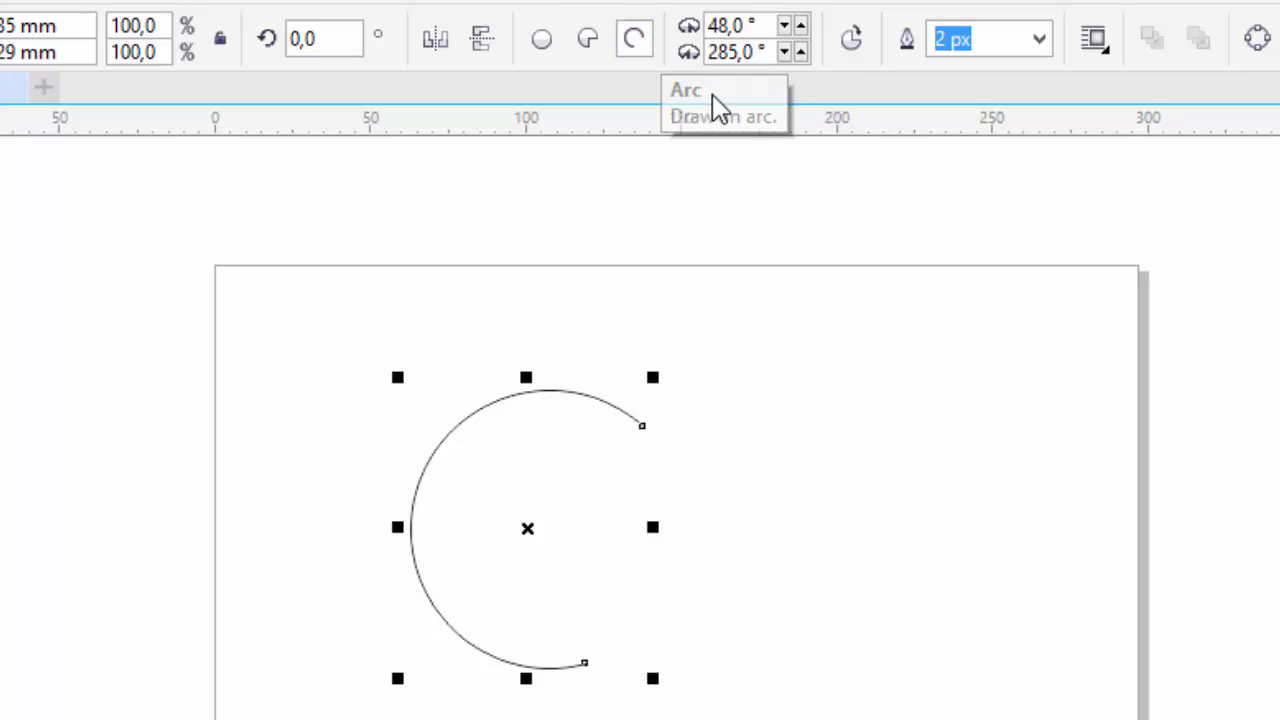
click(588, 55)
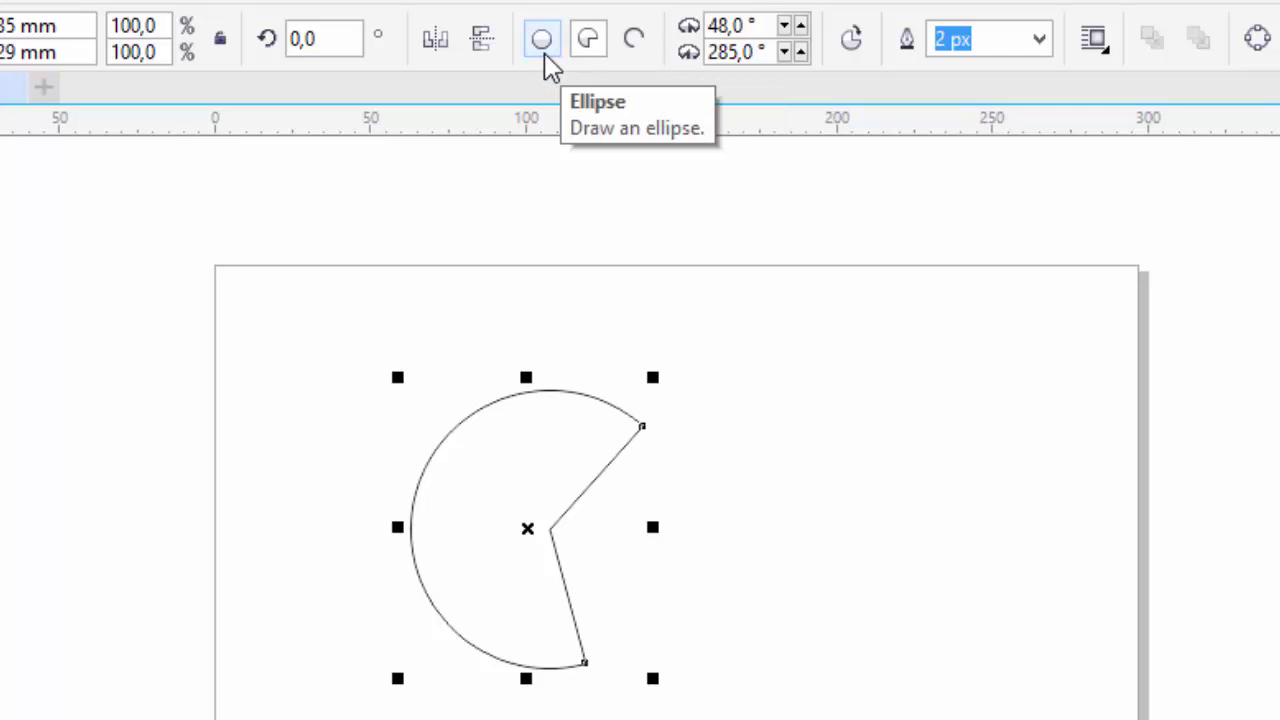
click(545, 55)
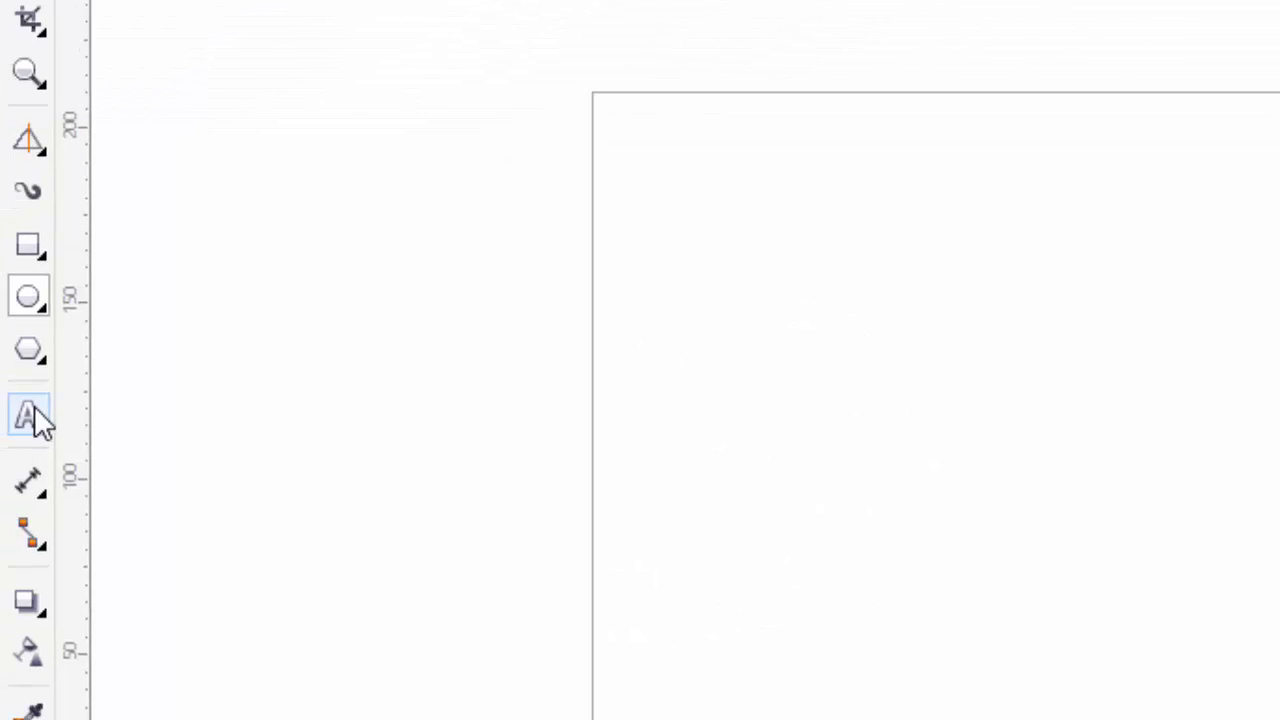
Step: Draw a wide six-sided polygon about 135 by 96 mm on the page and reduce it to 3 sides
click(38, 362)
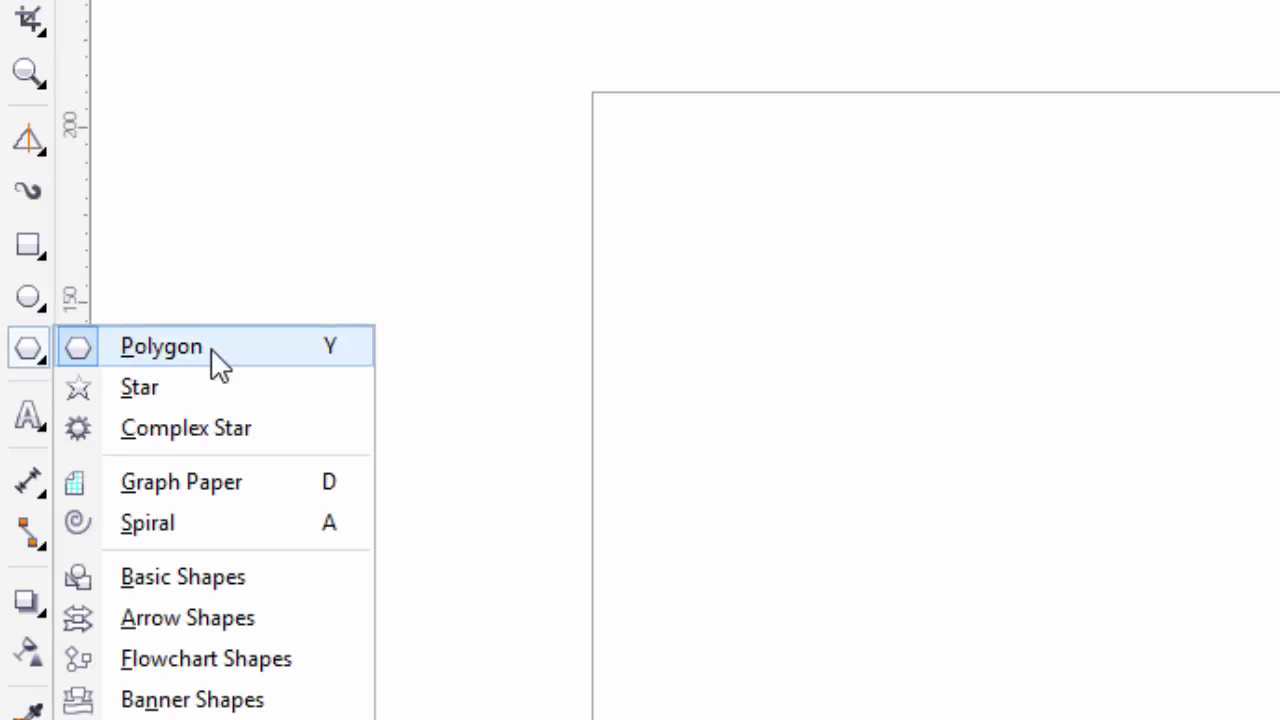
click(276, 350)
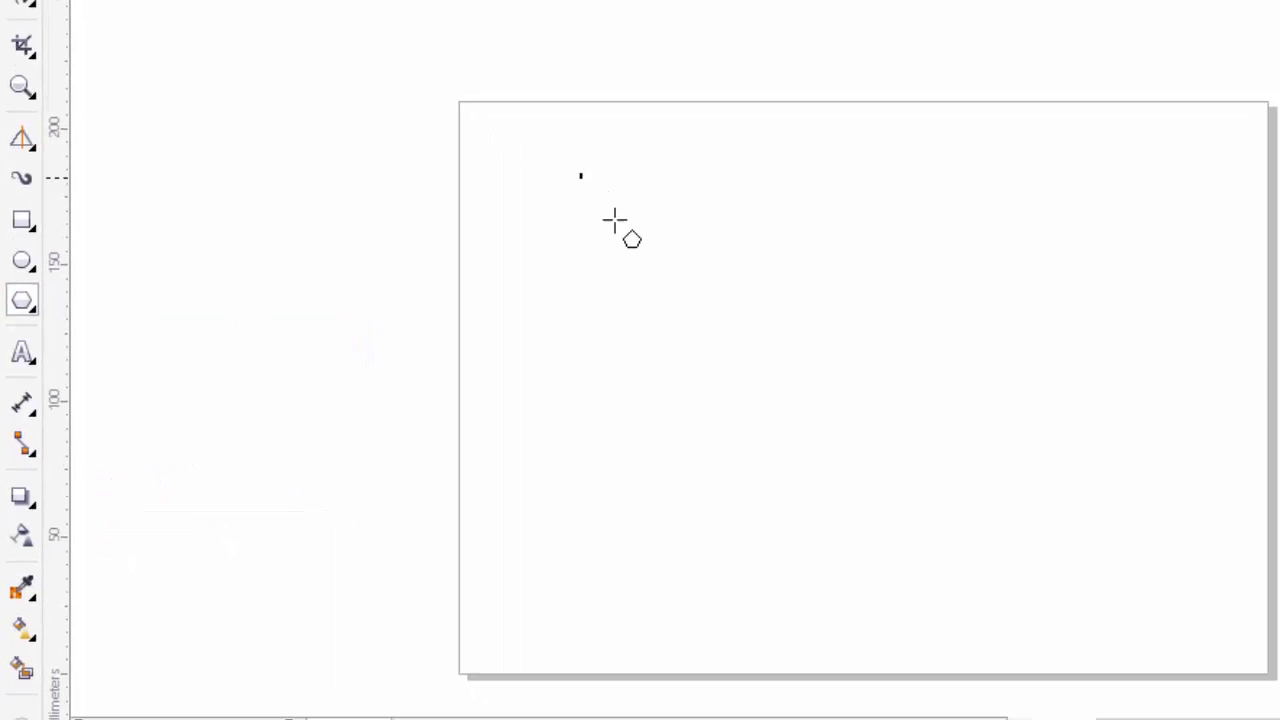
drag(614, 221, 1001, 444)
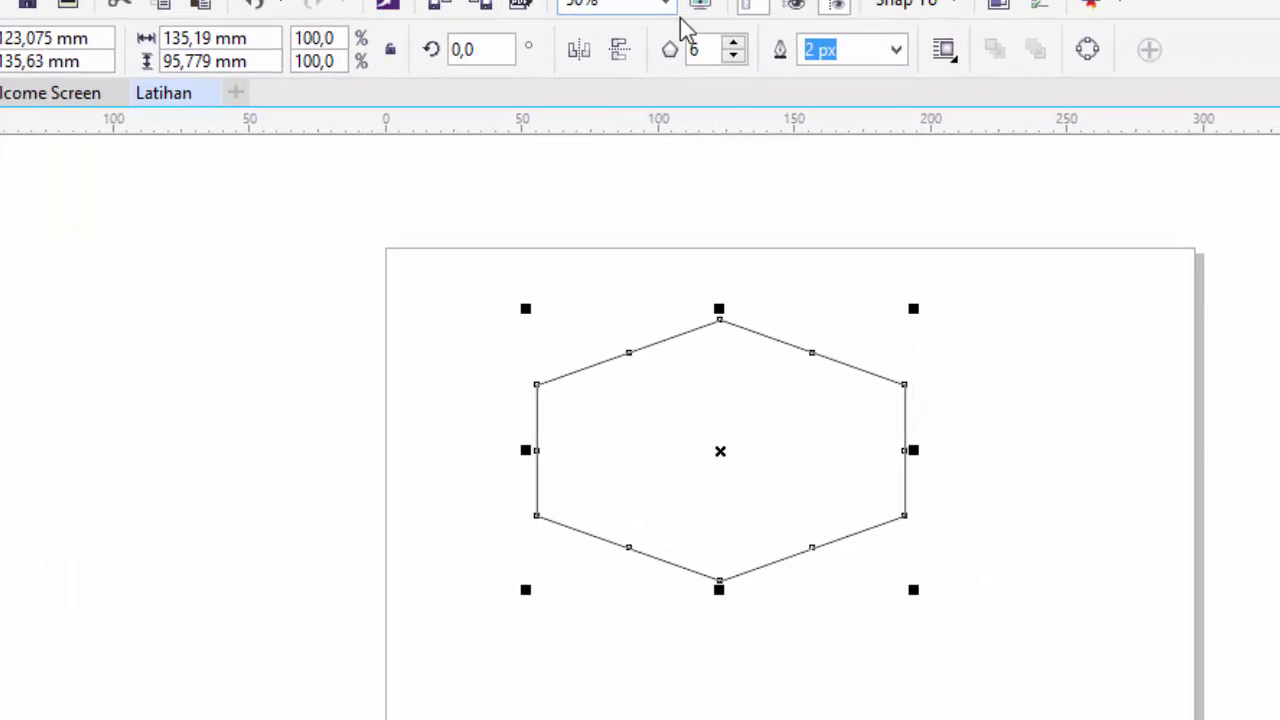
click(734, 44)
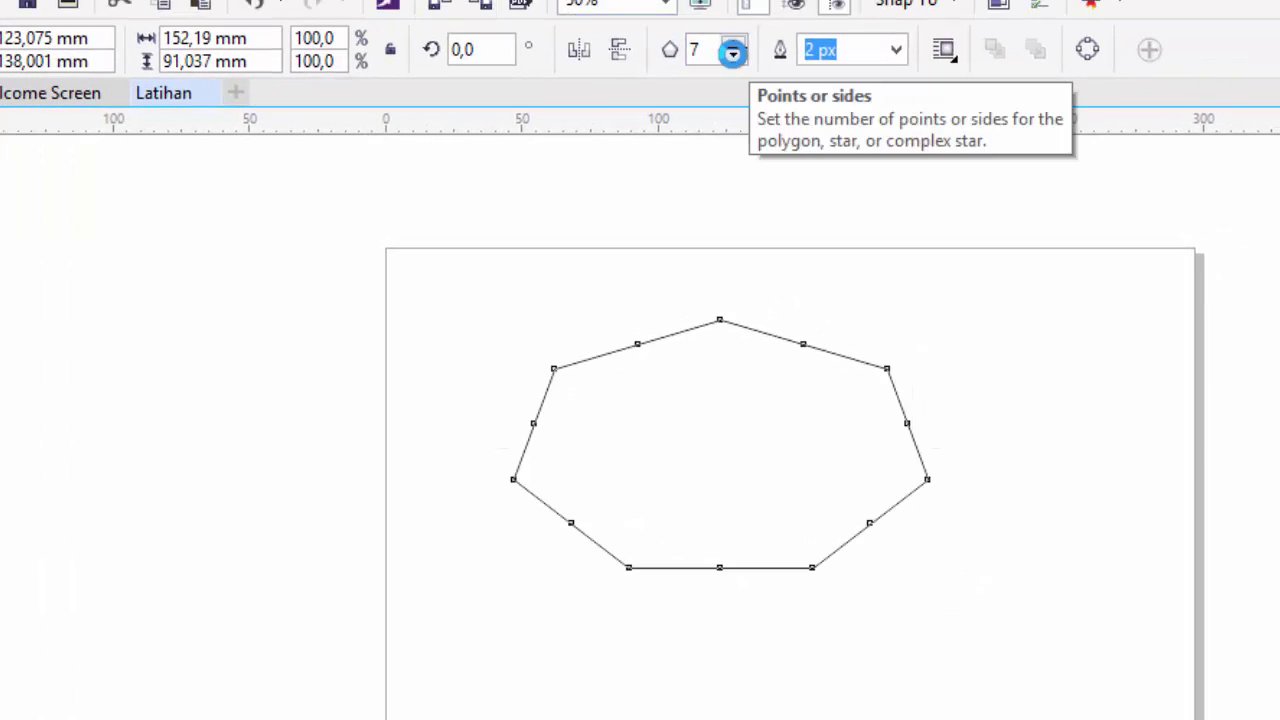
double_click(734, 57)
click(735, 58)
click(735, 58)
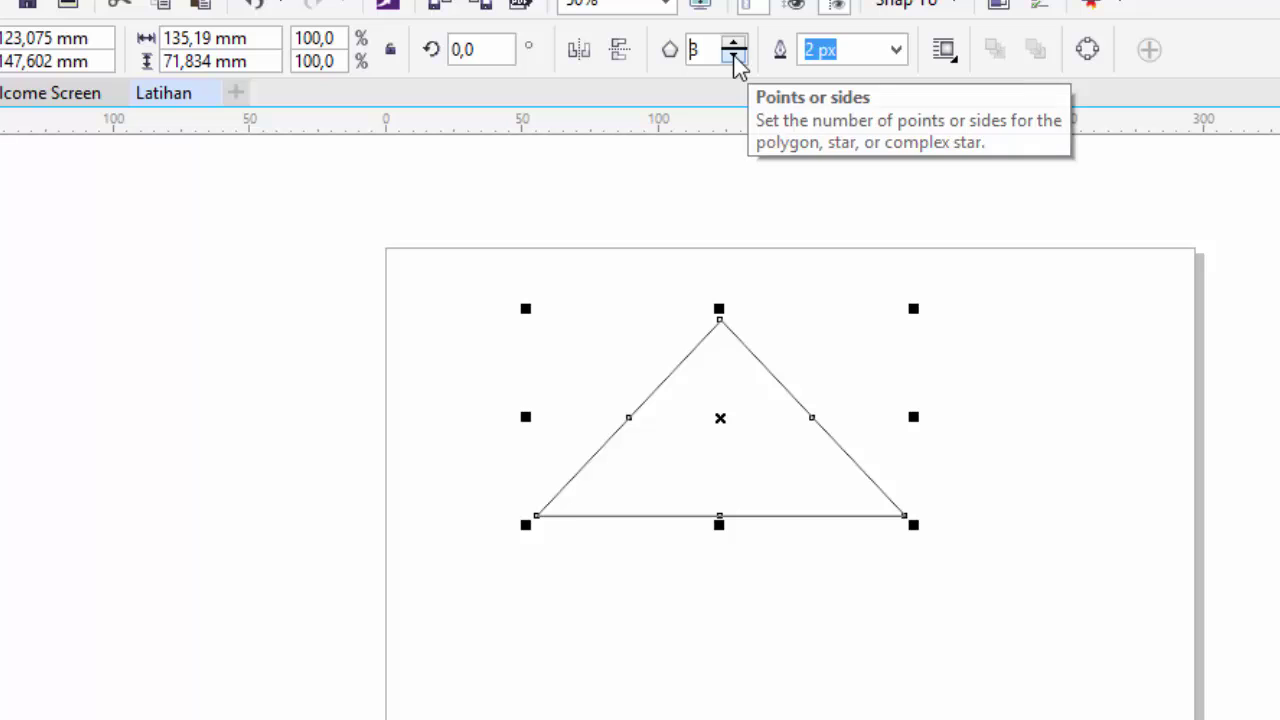
click(735, 58)
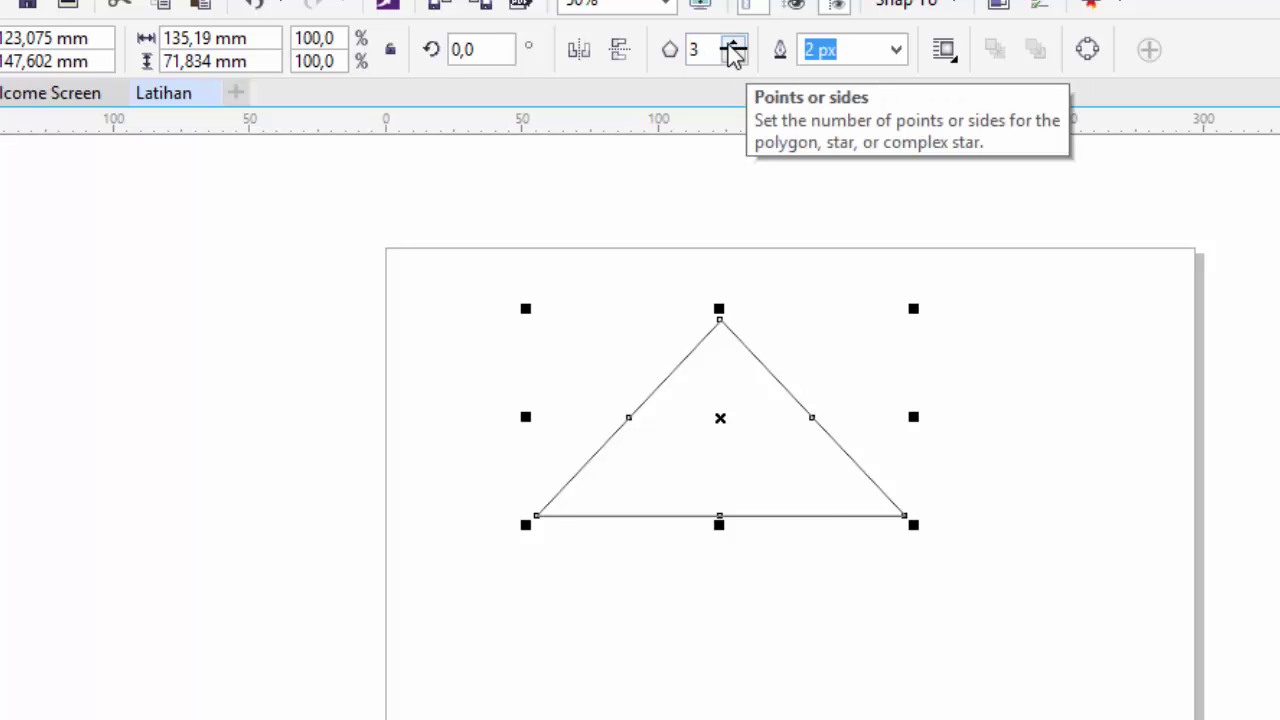
Step: Increase the wide polygon's number of sides to 7 and delete it
click(731, 45)
click(731, 45)
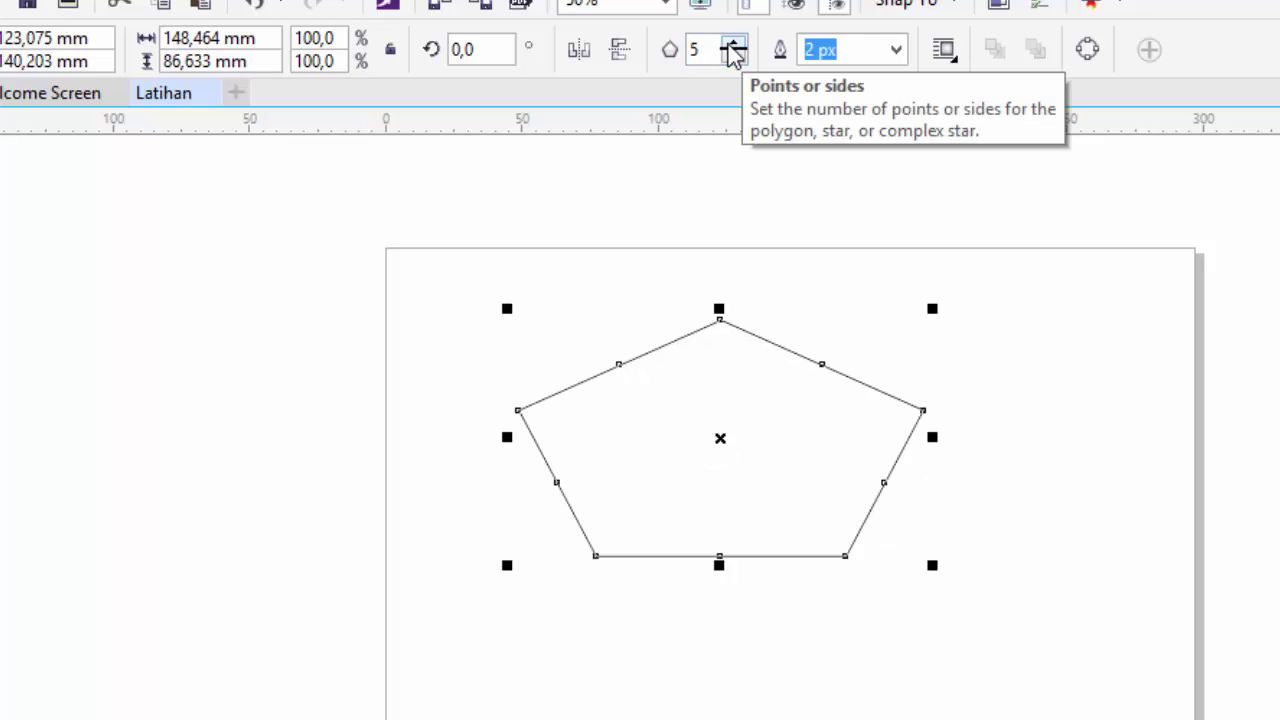
click(731, 45)
click(731, 45)
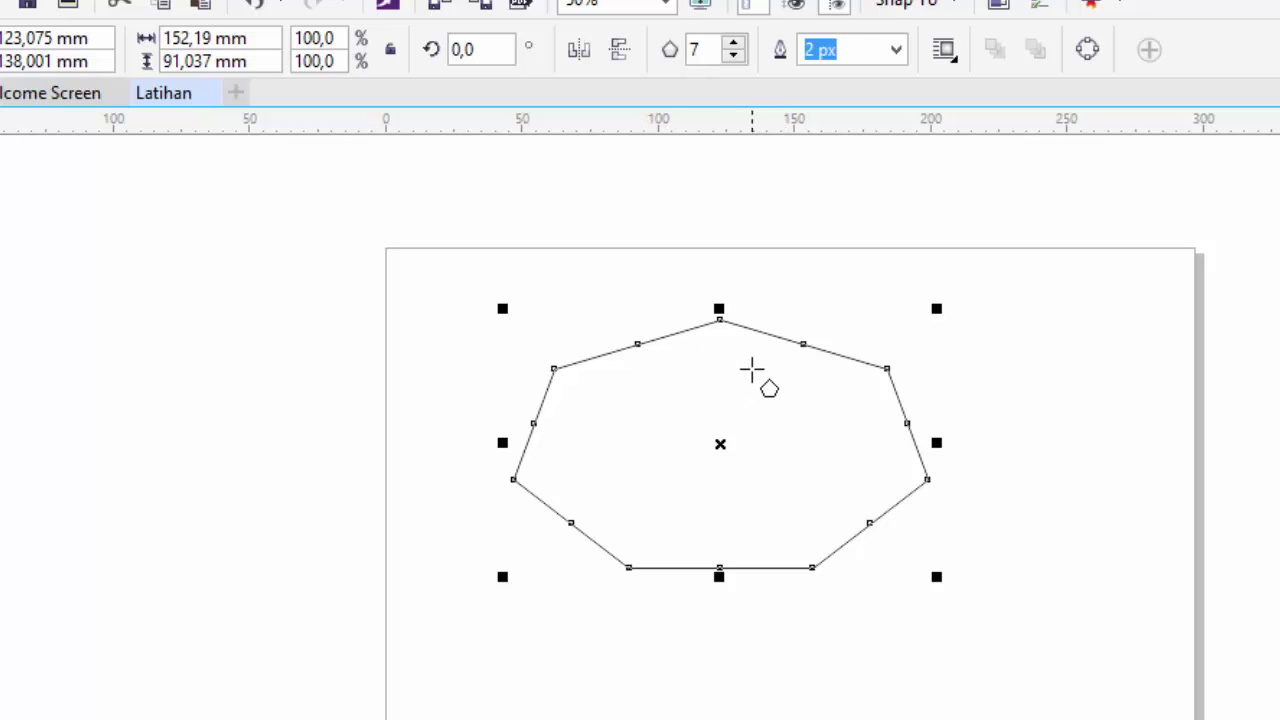
key(Delete)
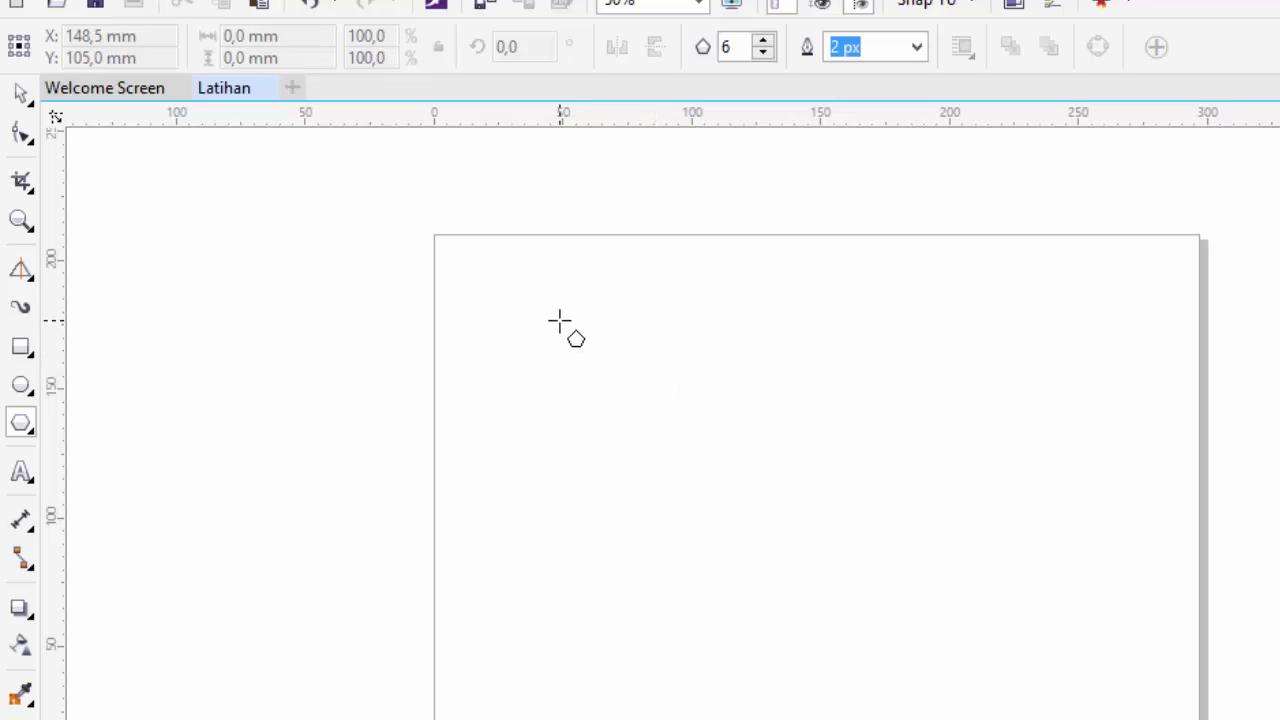
Step: Draw a regular hexagon about 90 by 104 mm on the page and reduce it to 3 sides
drag(560, 319, 812, 445)
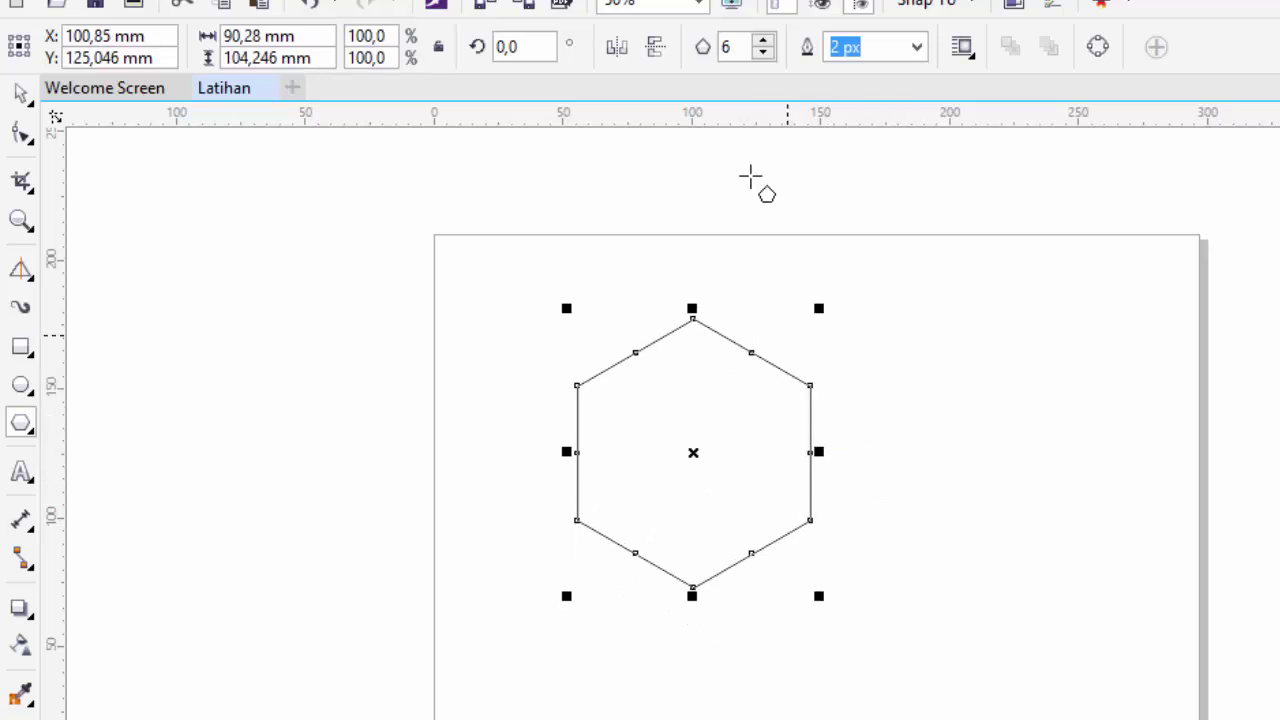
click(765, 55)
click(765, 55)
click(765, 55)
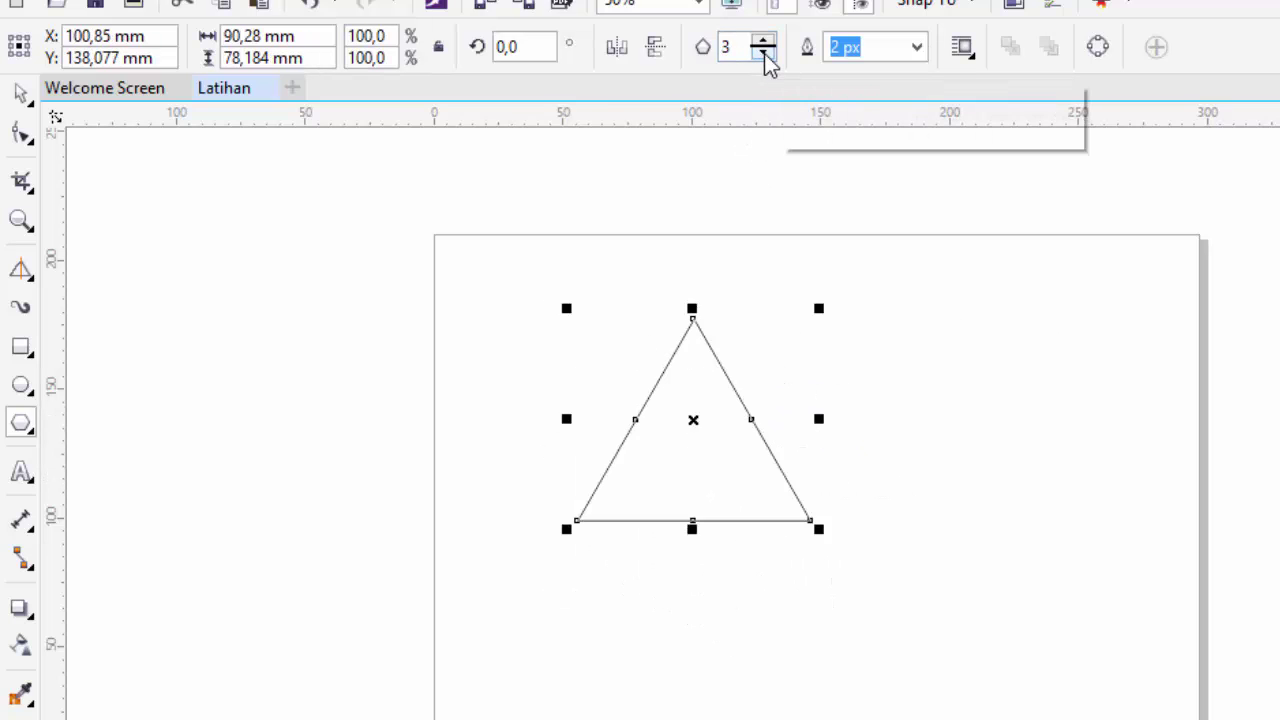
Step: Raise the polygon's sides one at a time to 4, 5 and 6, and delete the polygon
click(764, 43)
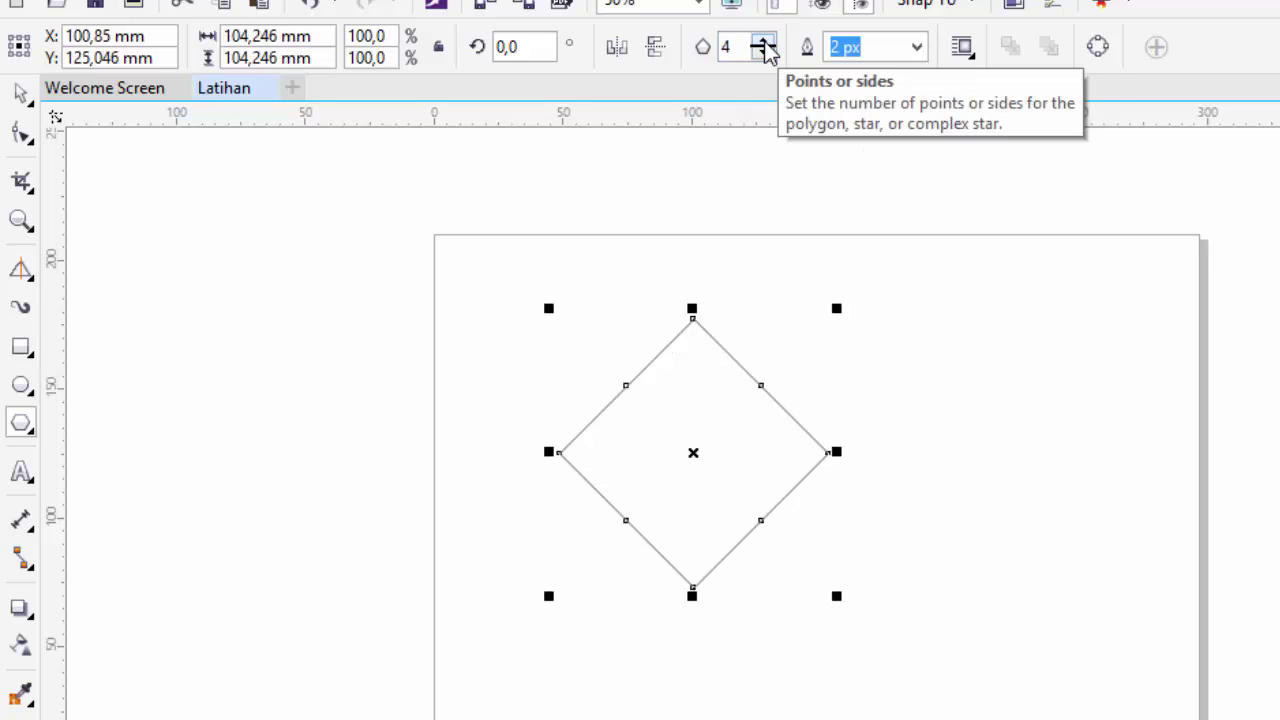
click(764, 43)
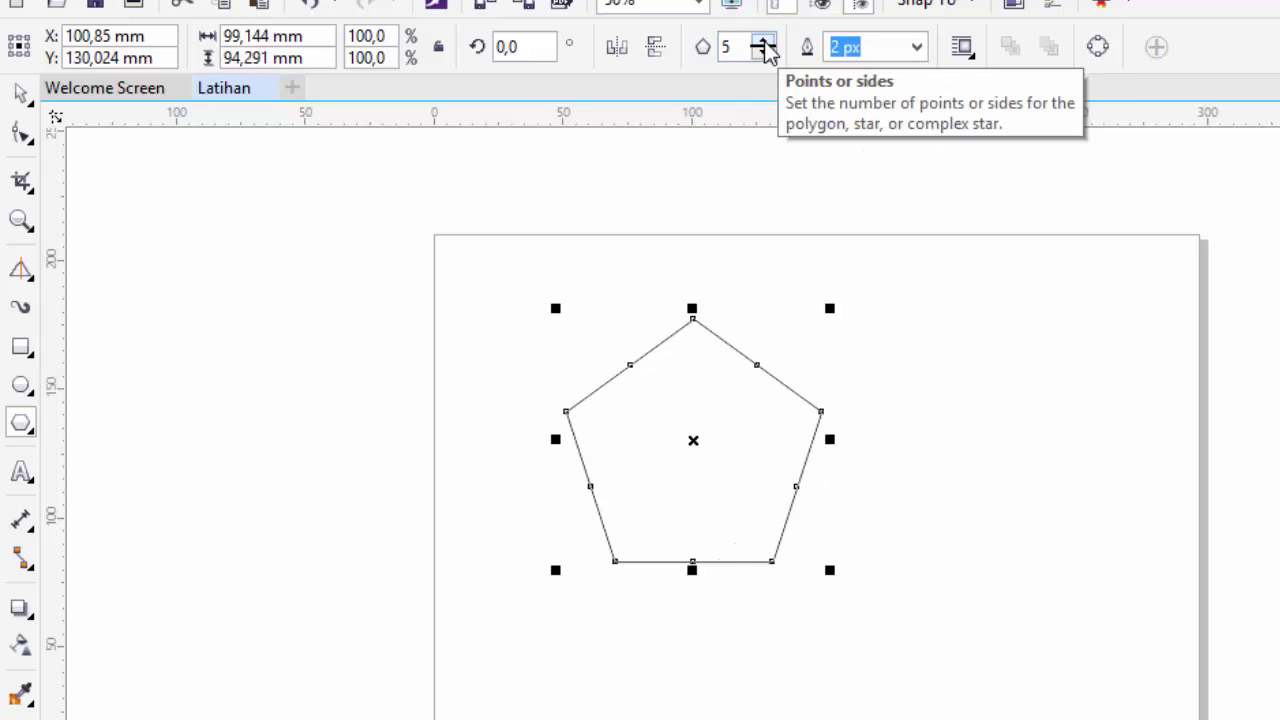
click(764, 43)
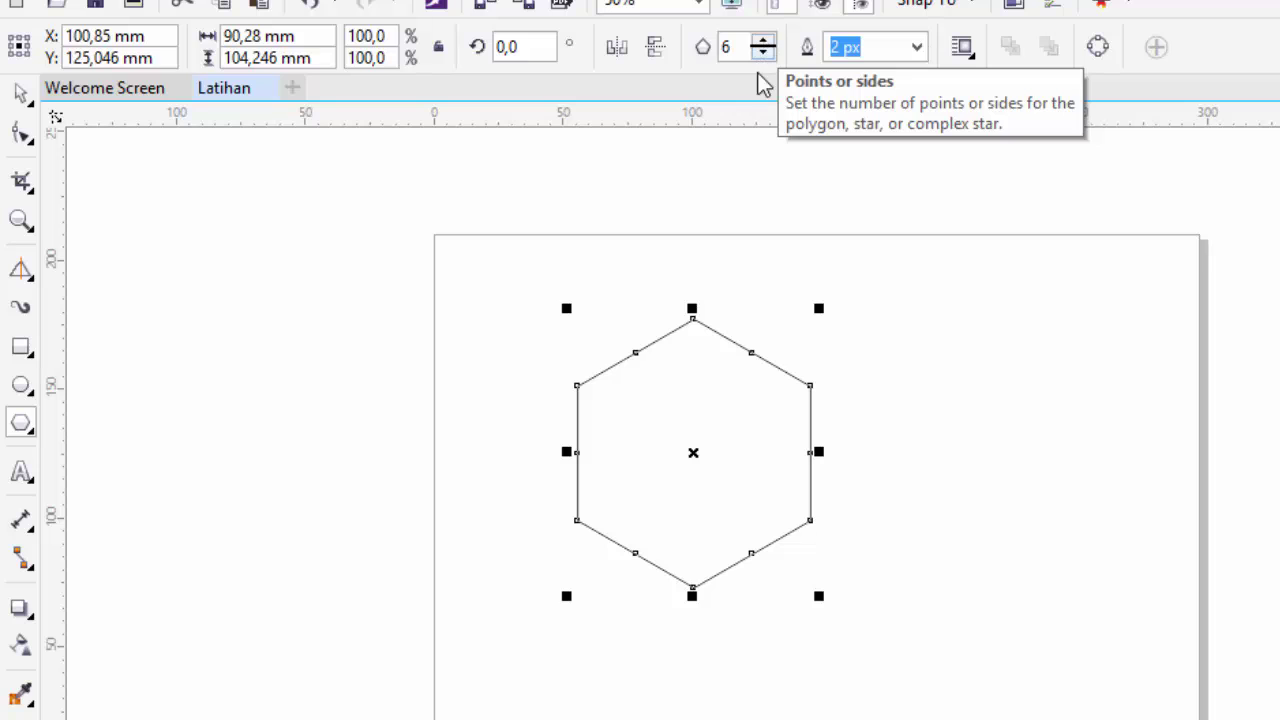
key(Delete)
Step: Draw a five-pointed star about 115 by 120 mm, try it with 6 points and set it back to 5
click(30, 430)
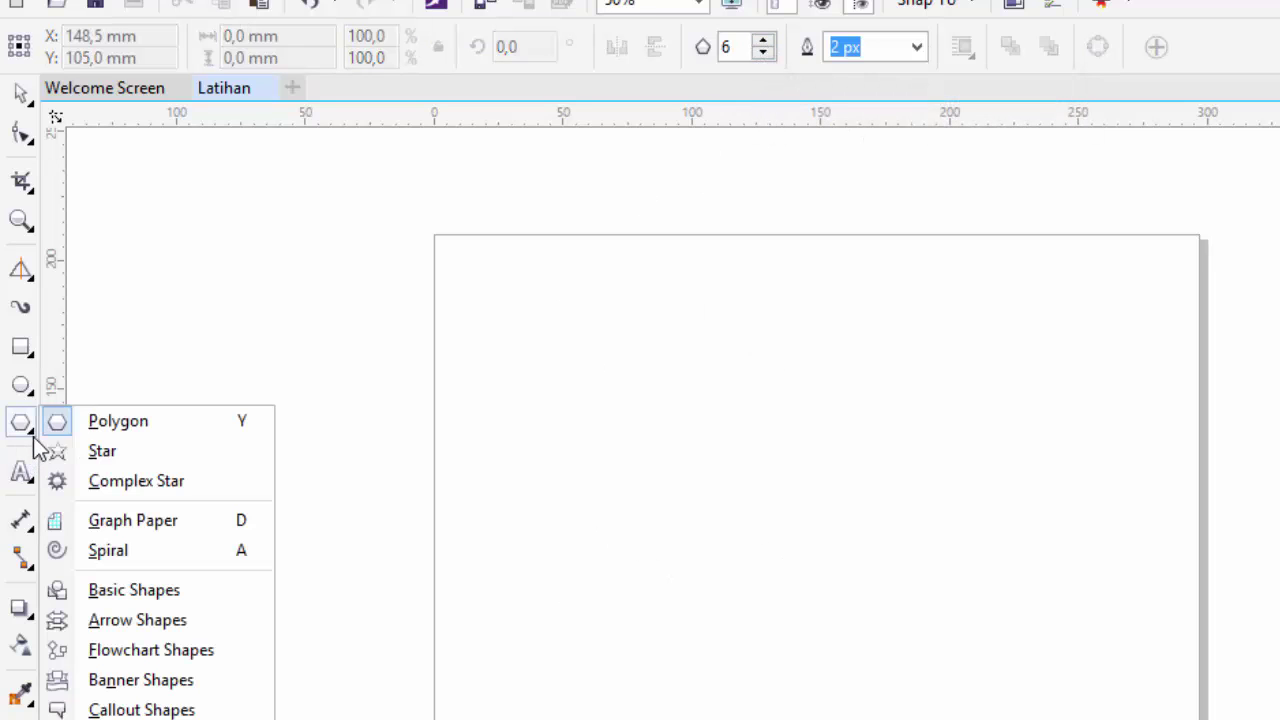
click(105, 452)
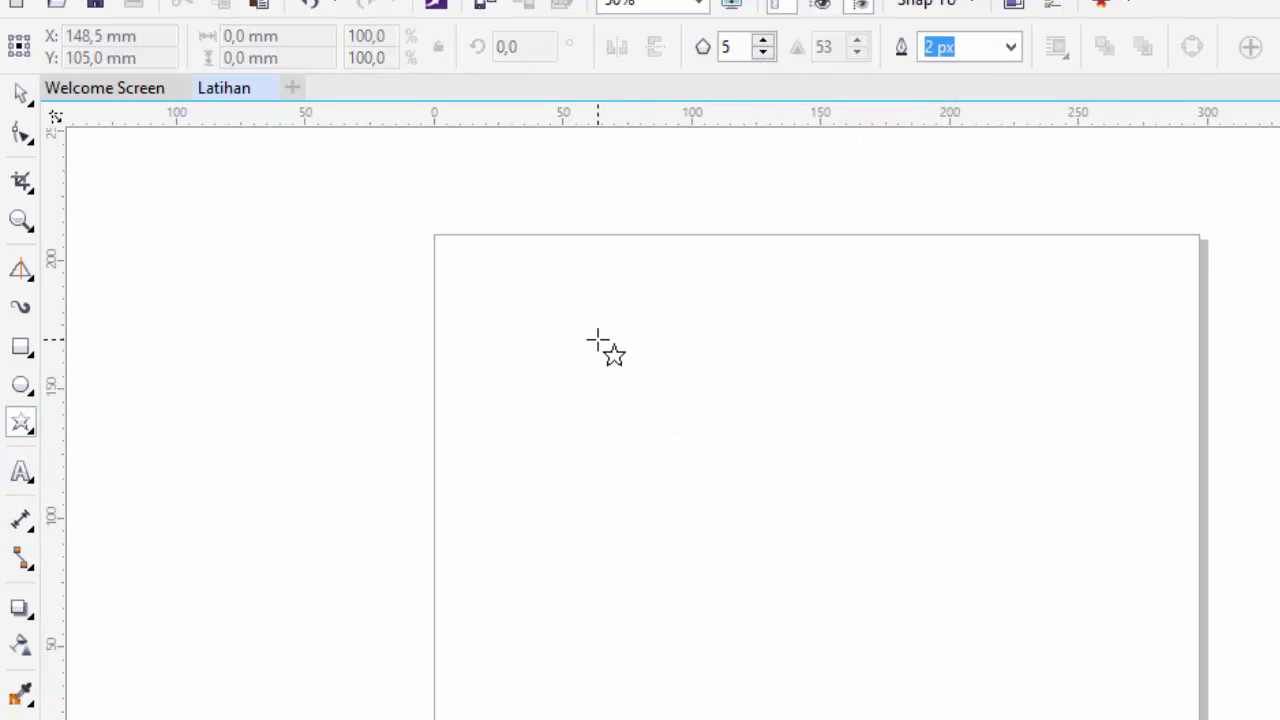
drag(598, 340, 906, 655)
click(763, 42)
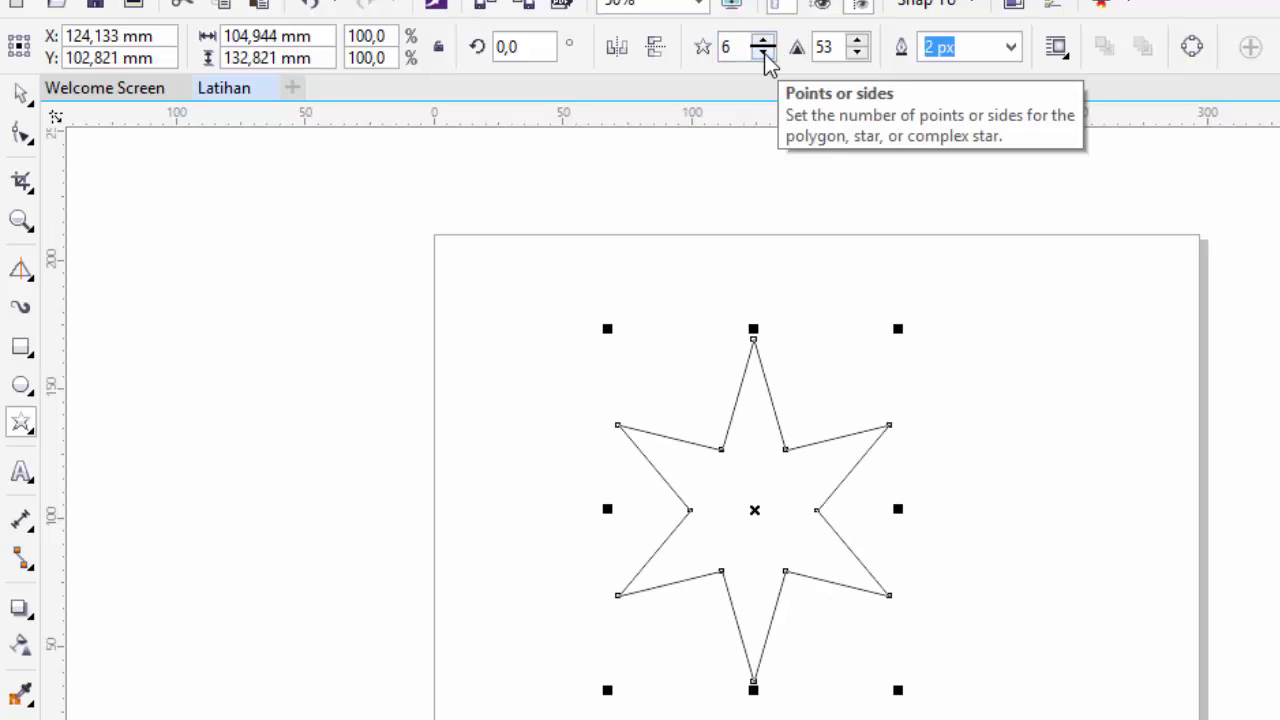
click(763, 52)
Step: Try the star's sharpness at 54, 39 and 7, and delete the star
click(859, 43)
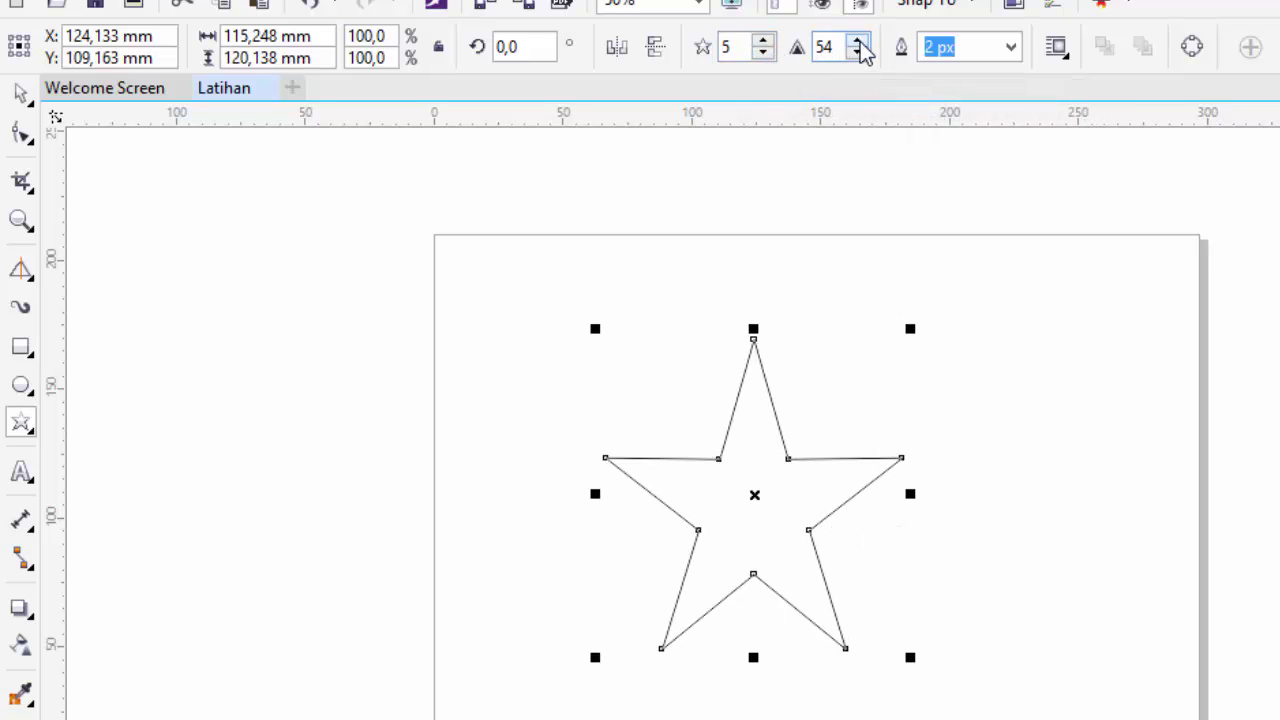
drag(861, 47, 860, 112)
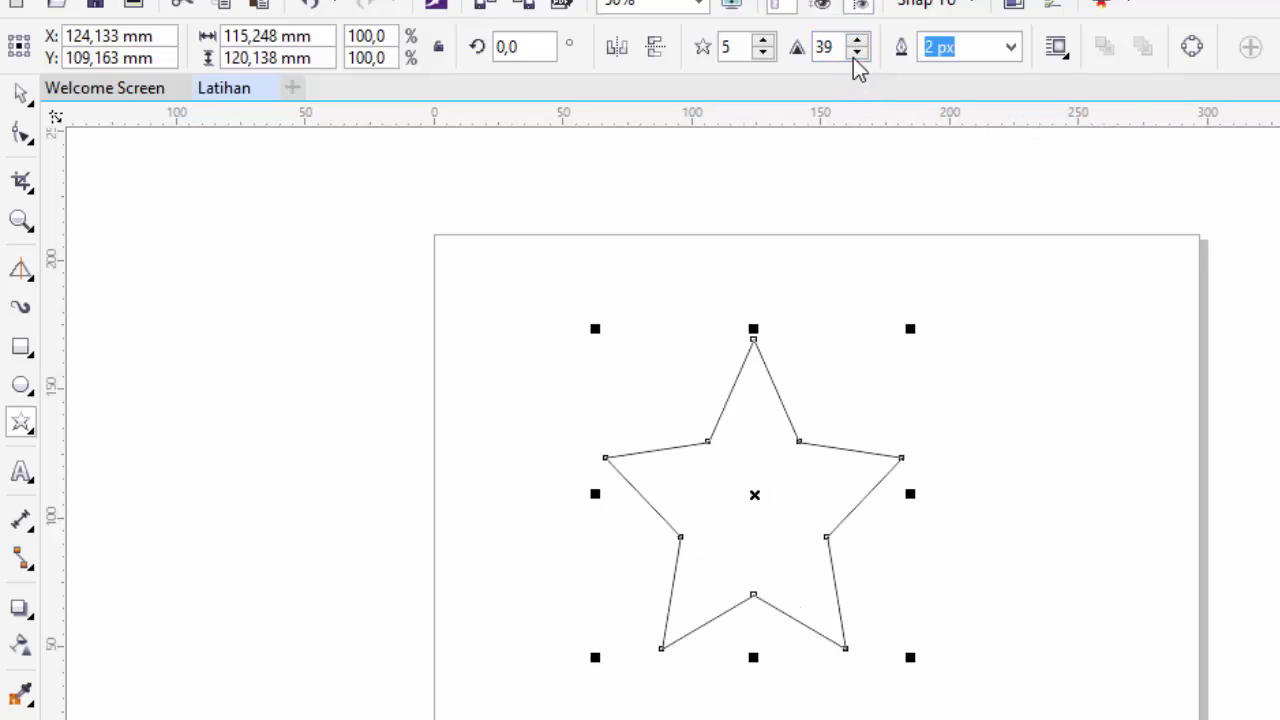
drag(858, 58, 850, 92)
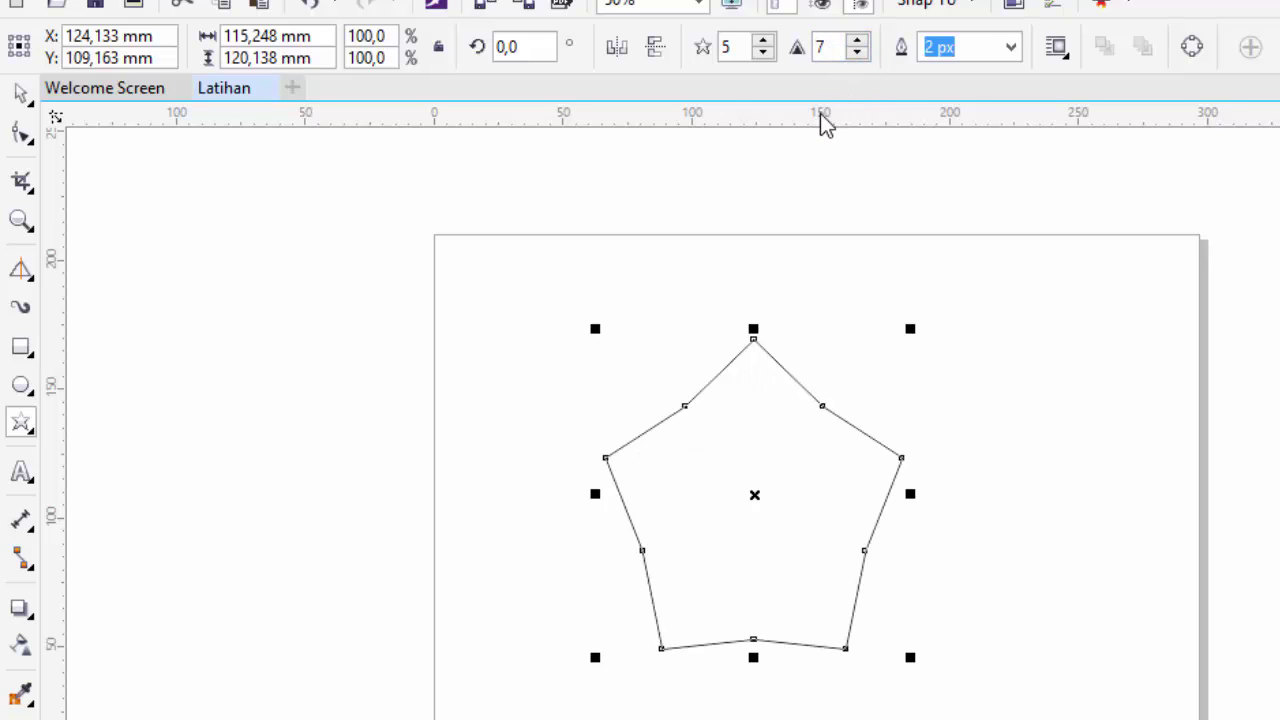
key(Delete)
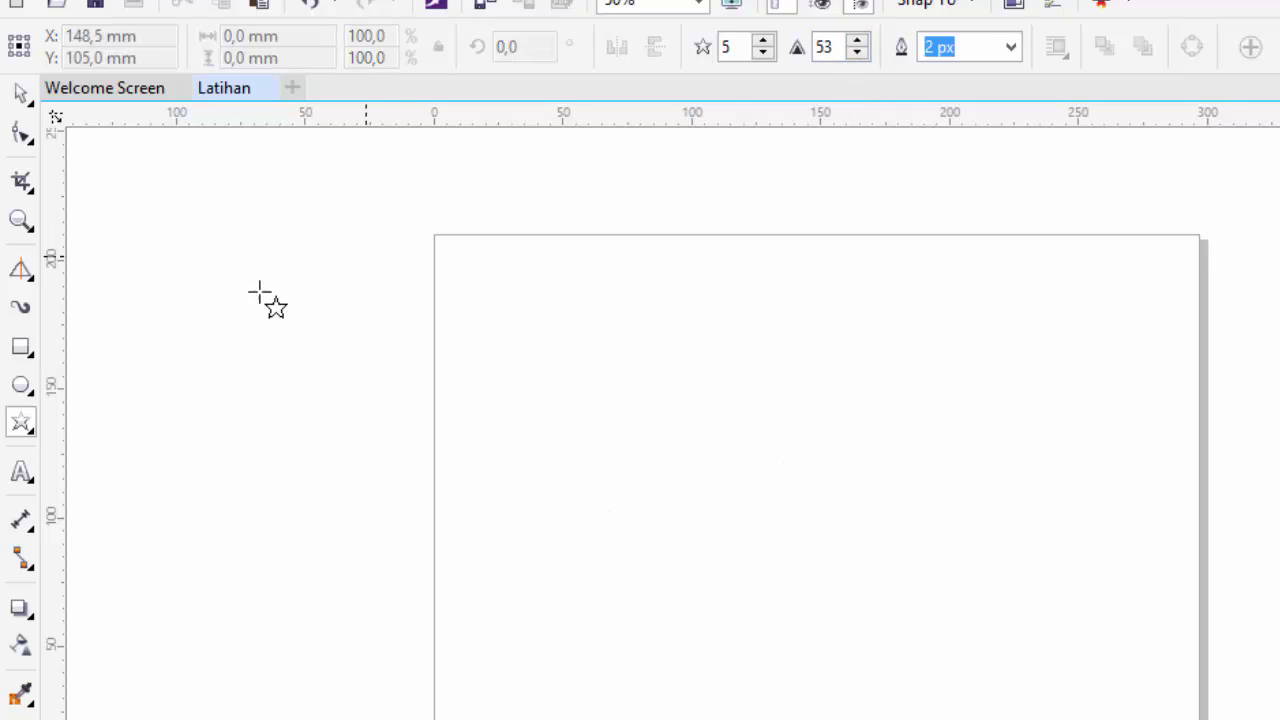
Step: Draw a nine-pointed complex star about 144 by 129 mm in the middle of the page and reduce it to 5 points
click(32, 443)
click(114, 480)
drag(617, 333, 977, 632)
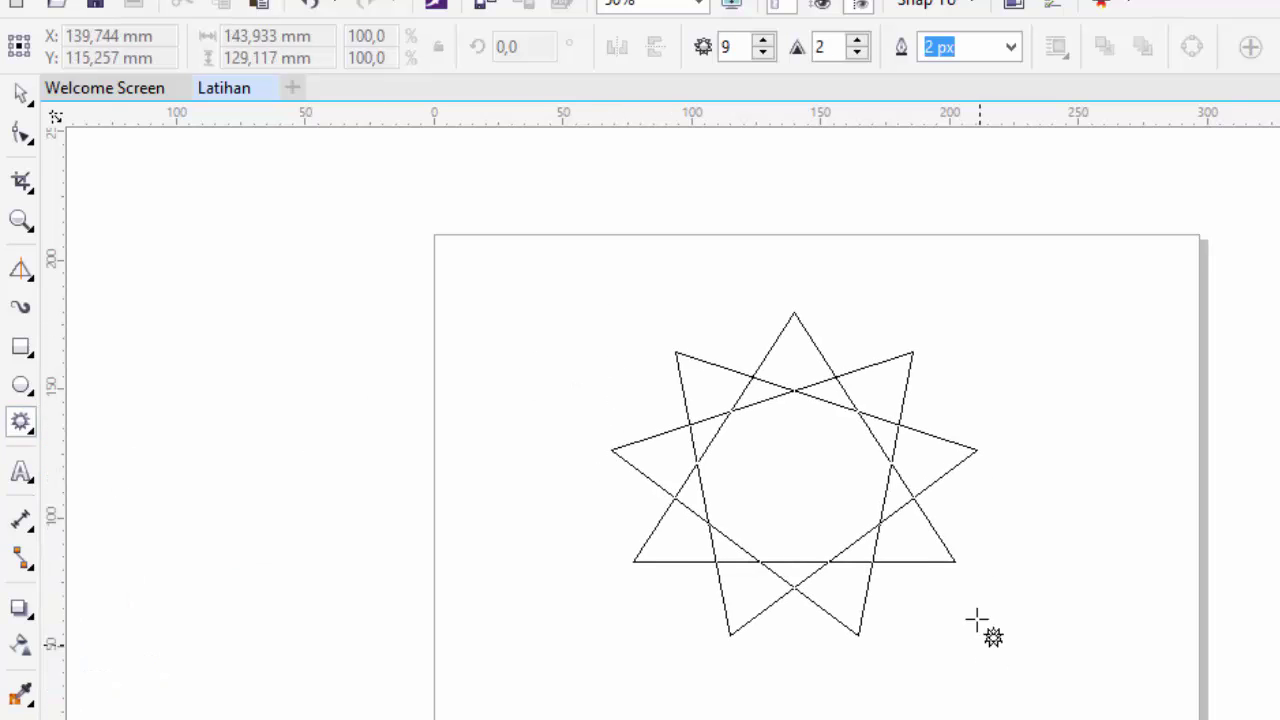
click(770, 56)
click(770, 56)
click(770, 56)
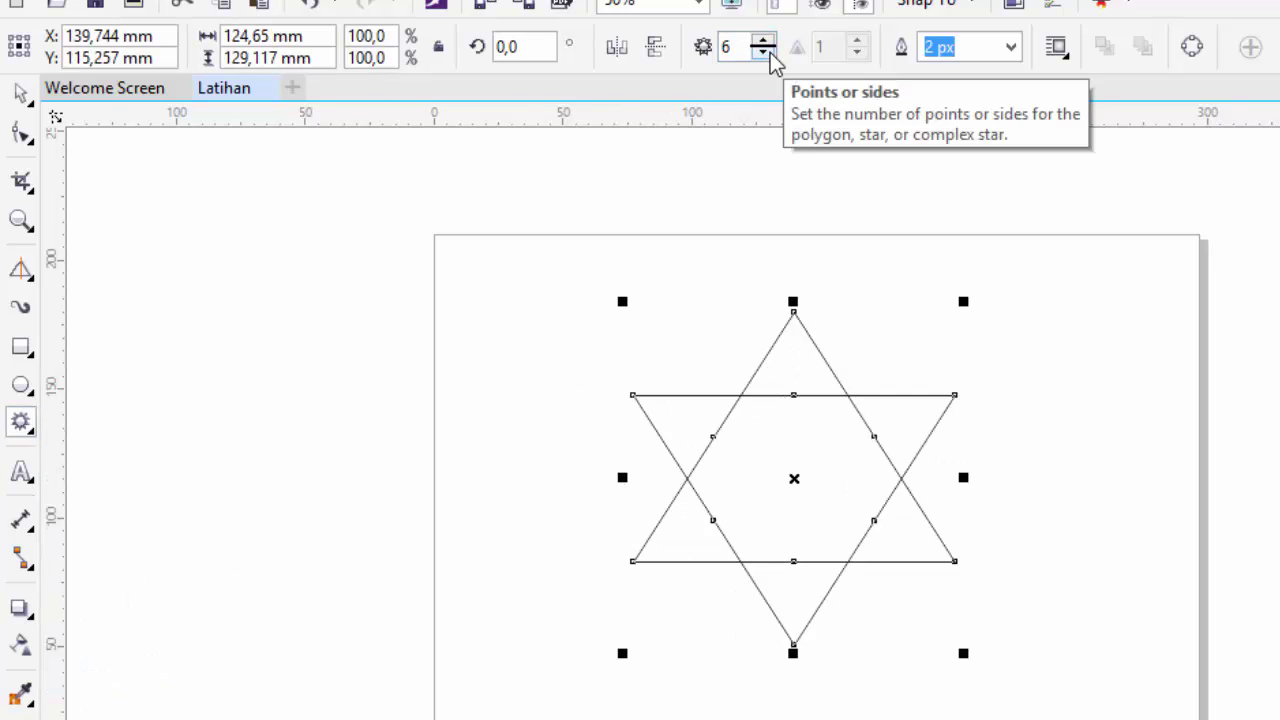
click(770, 56)
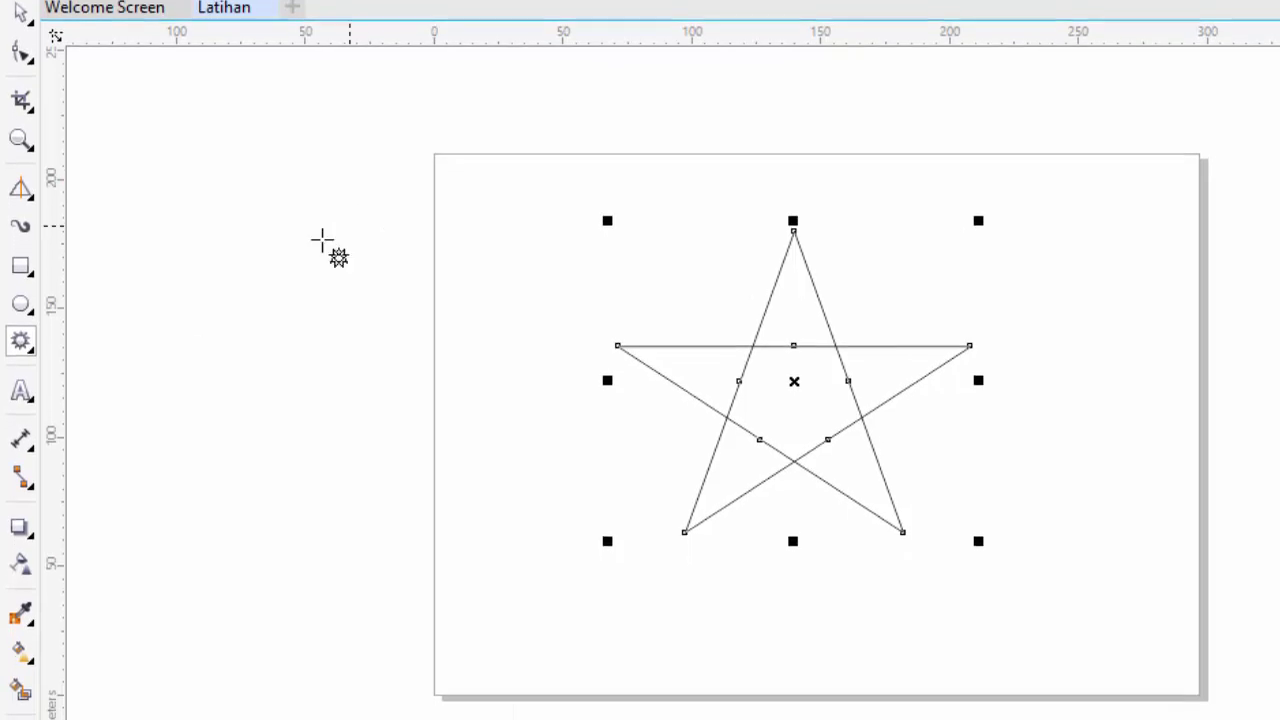
Step: Remove the complex star and draw a tall graph paper grid of 4 columns and 3 rows on the page
click(24, 345)
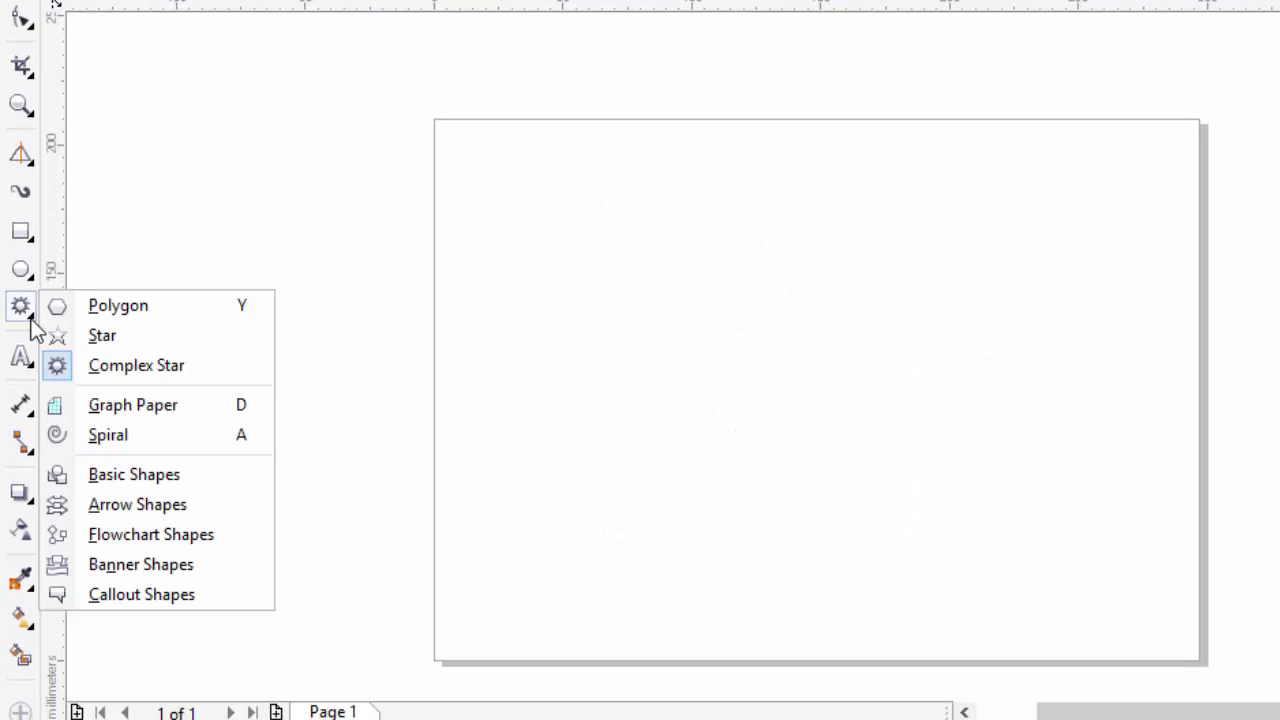
click(133, 405)
drag(536, 150, 942, 625)
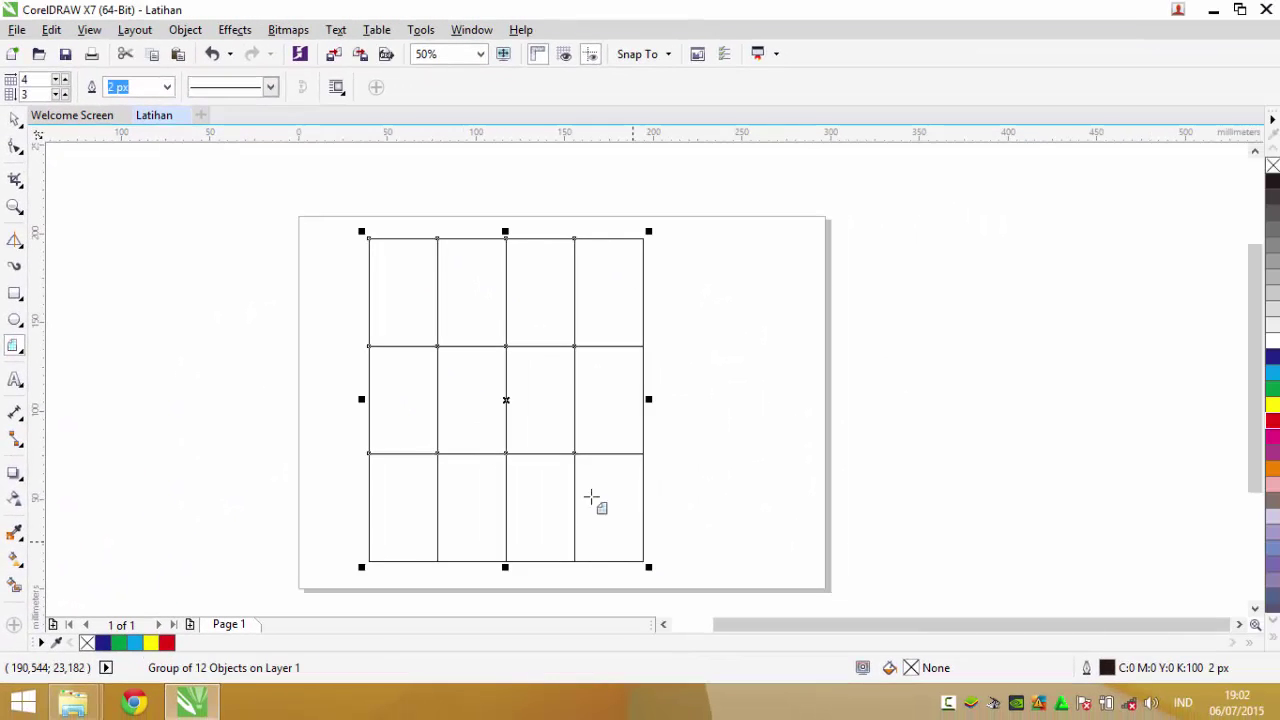
Step: Draw a graph paper grid of 17 columns and 32 rows to the right of the page
click(62, 80)
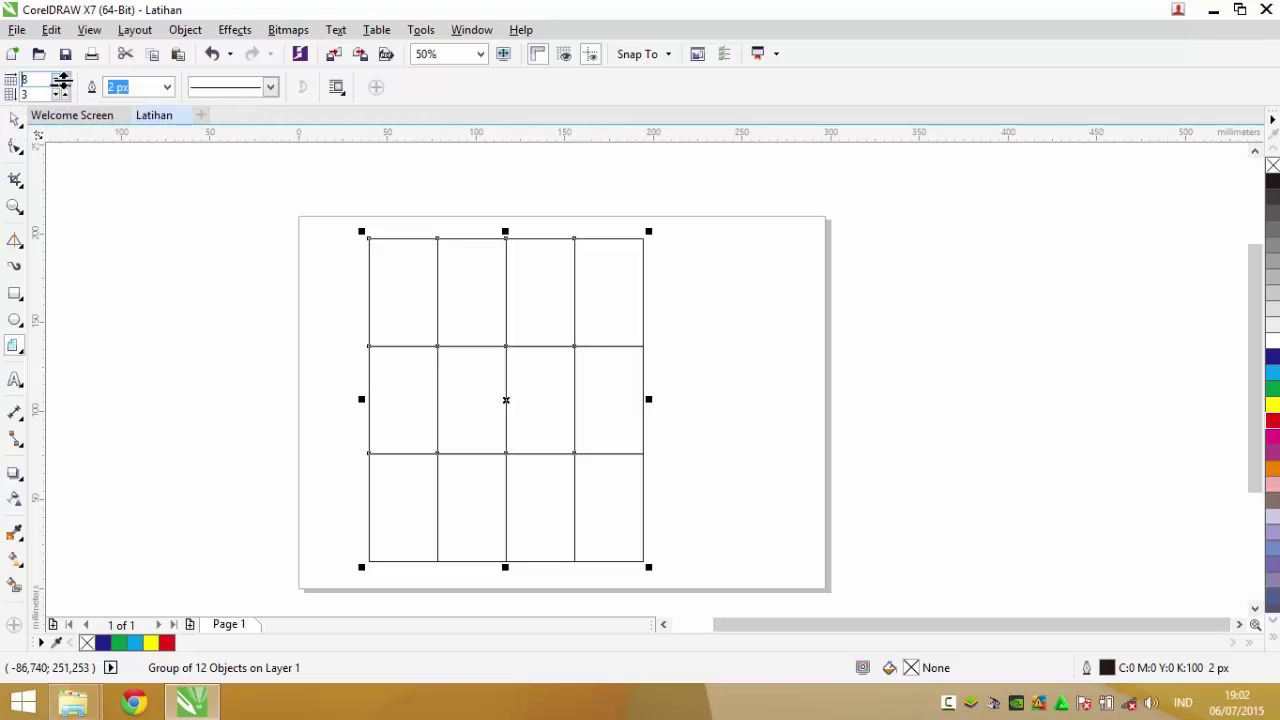
text(2)
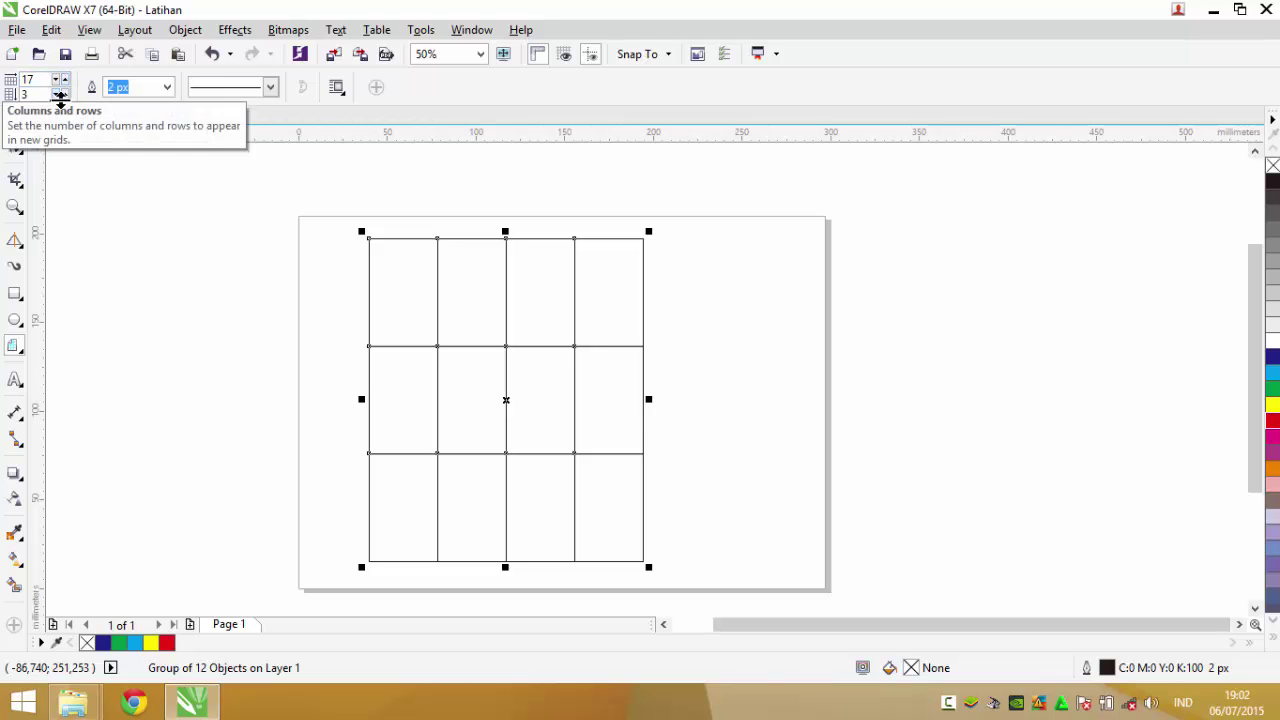
drag(876, 266, 1107, 526)
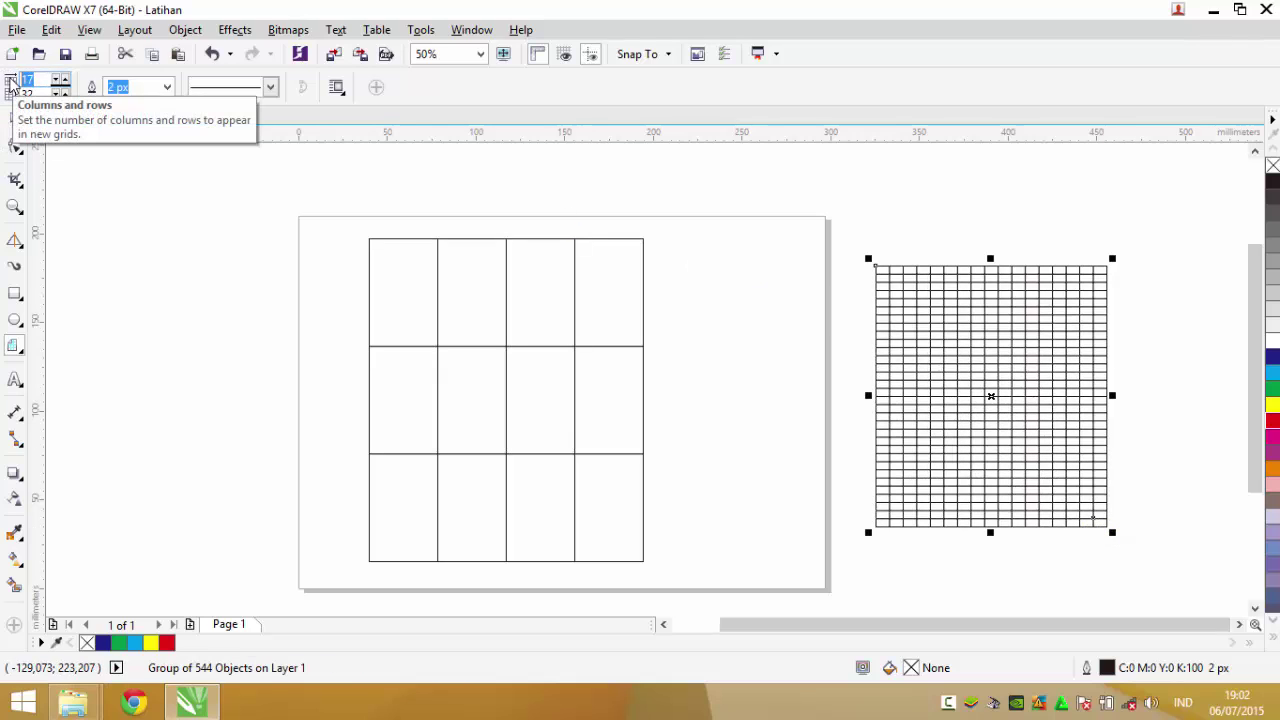
Step: Set the graph paper to 20 columns and 10 rows and draw a wide grid over the page's upper-left edge
key(Tab)
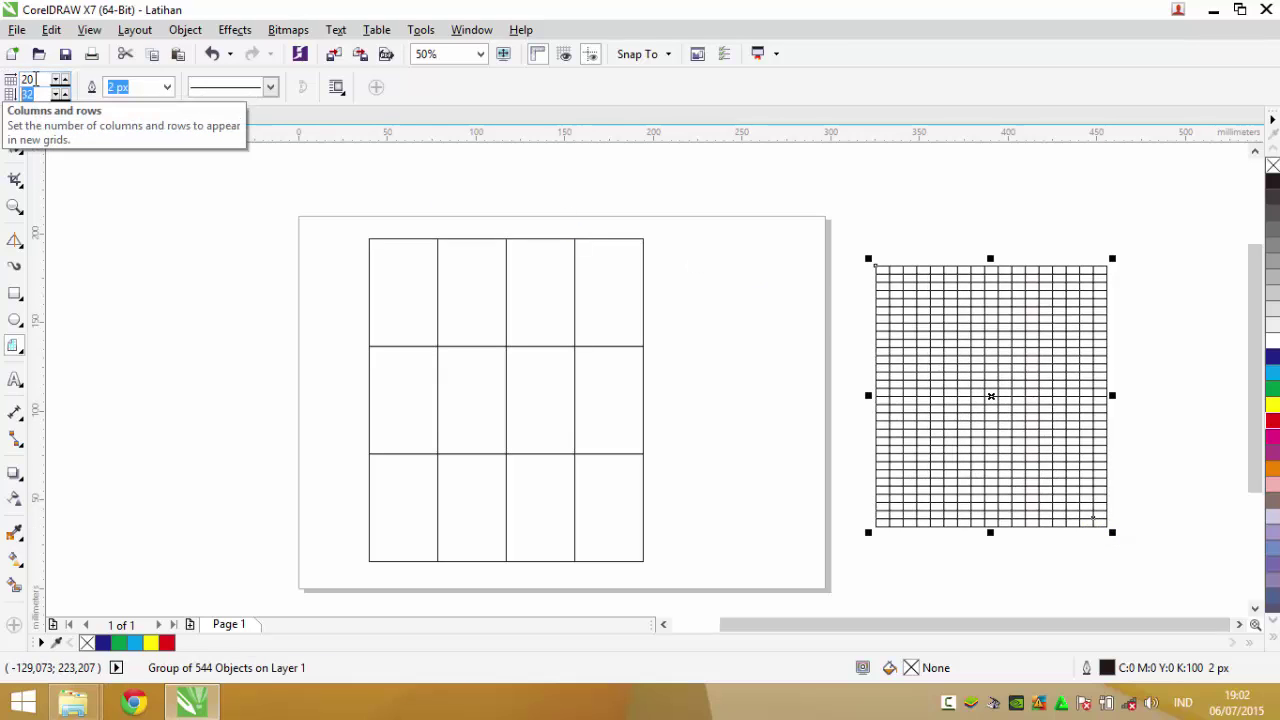
double_click(30, 79)
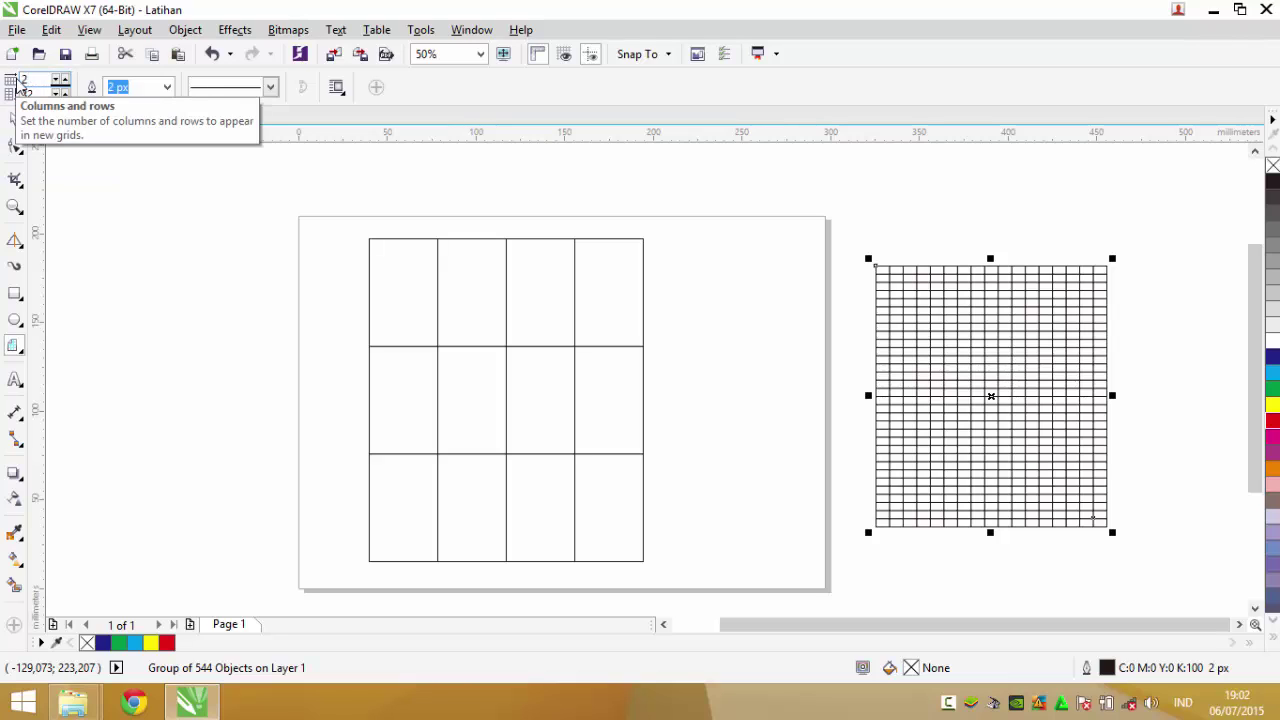
key(Tab)
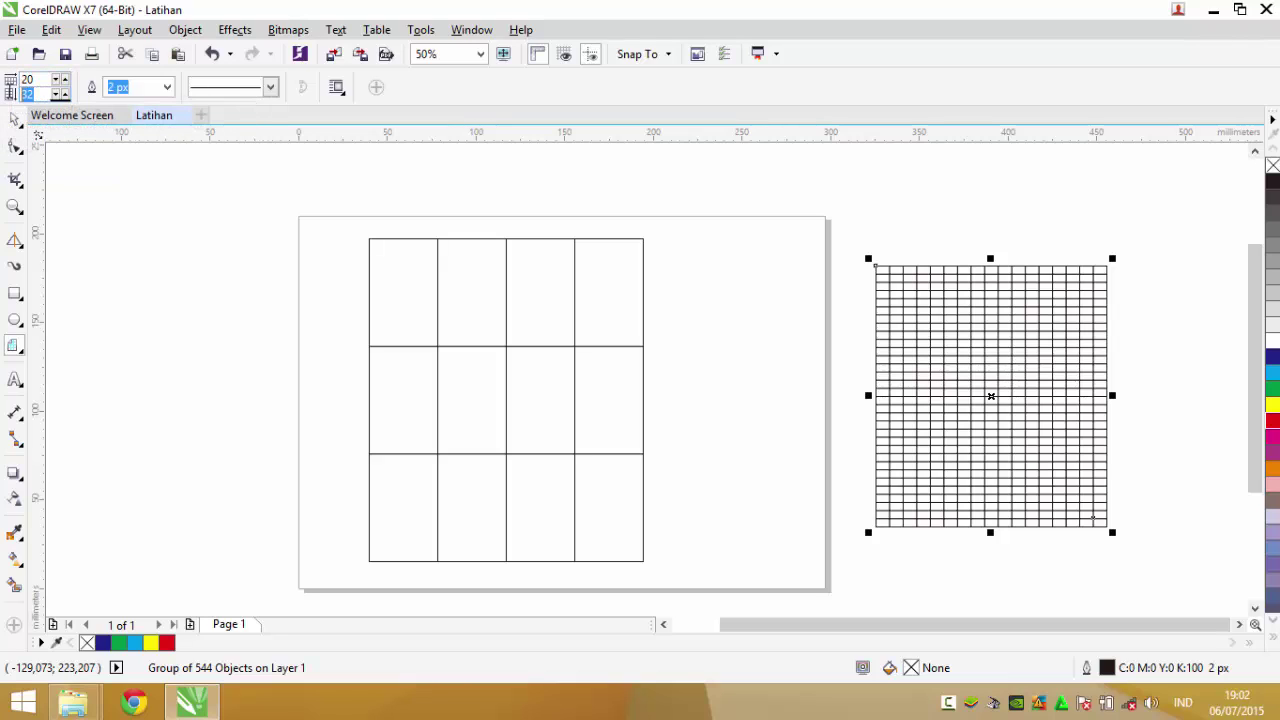
text(10)
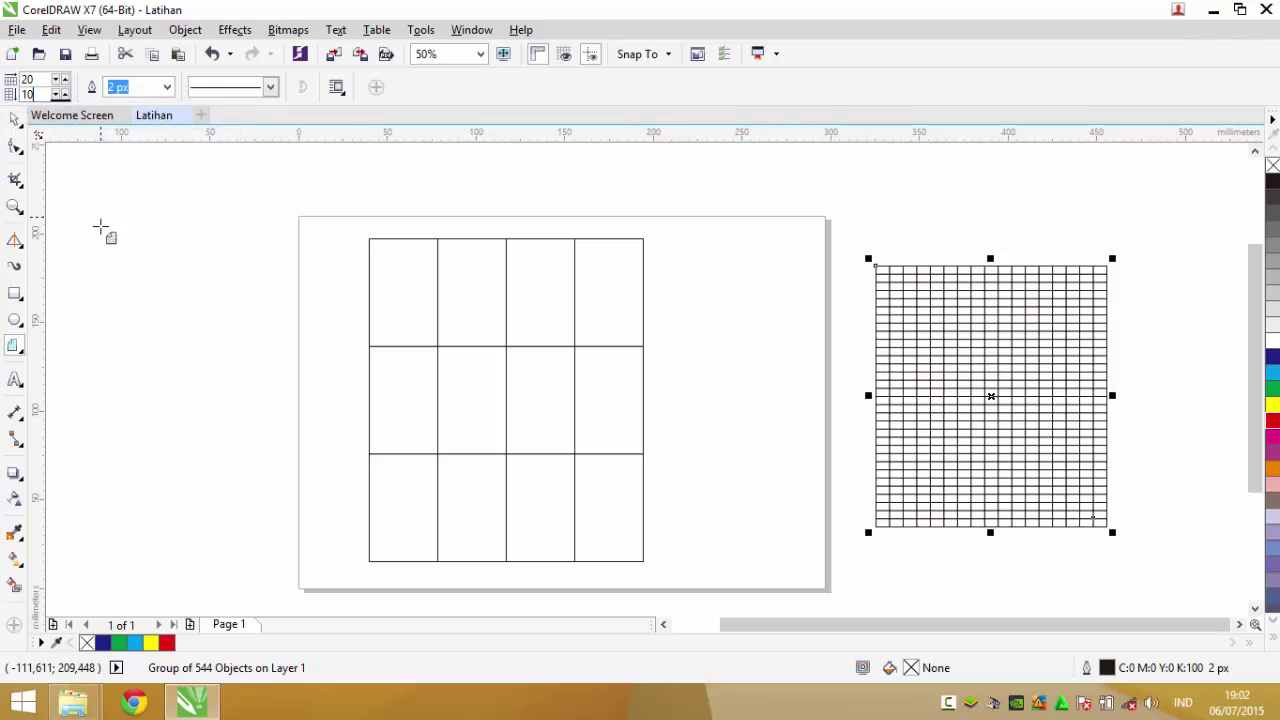
drag(100, 225, 306, 355)
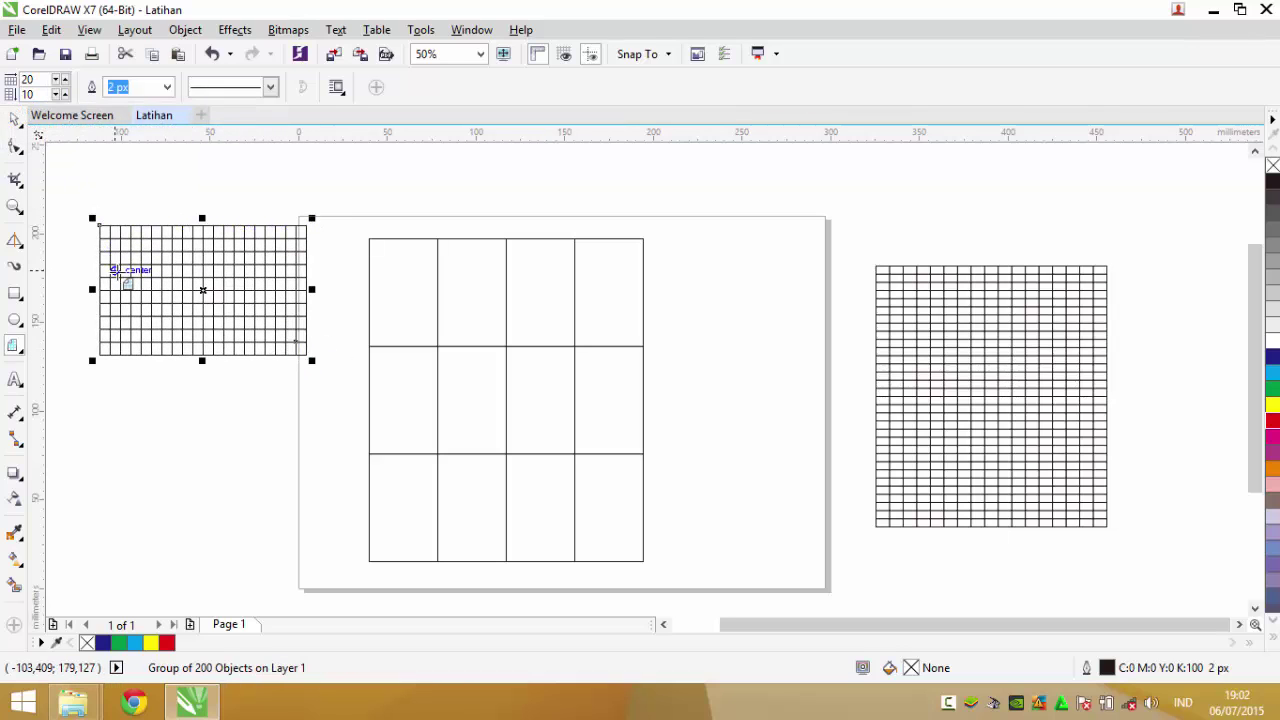
Step: Replace the grids with a symmetrical spiral of 4 revolutions in the middle of the page, and delete the spiral
click(17, 347)
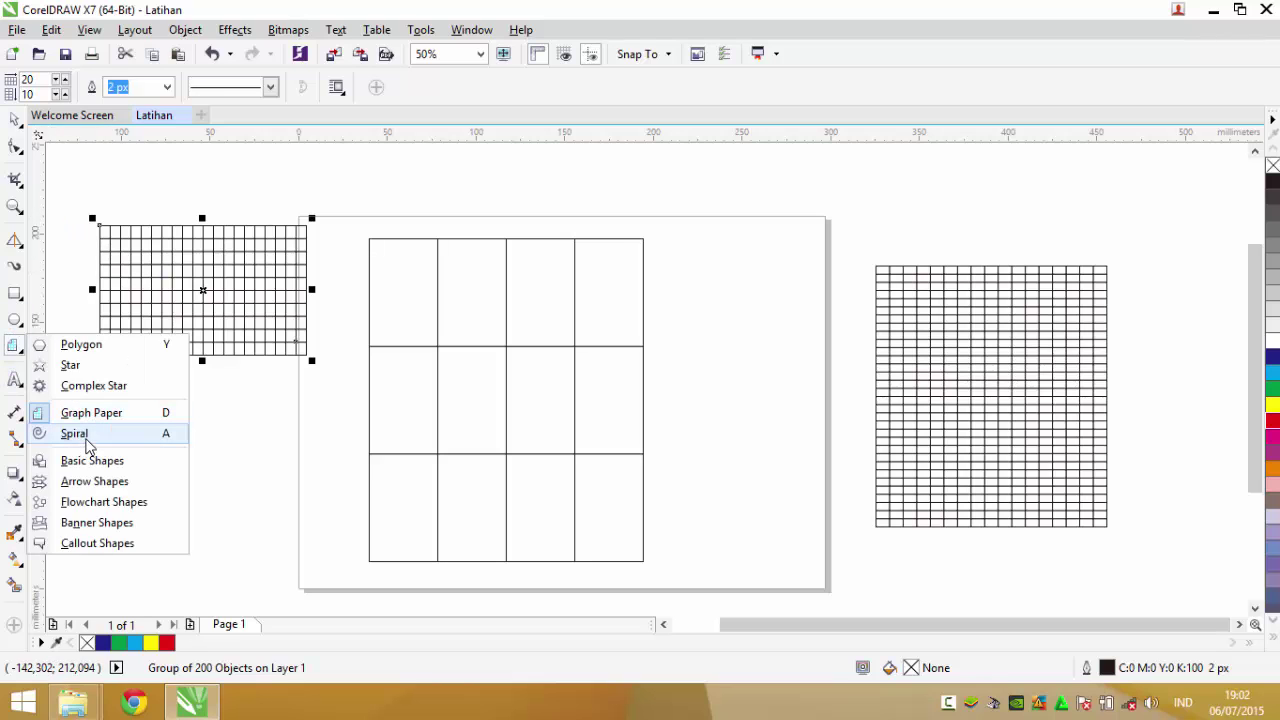
click(80, 436)
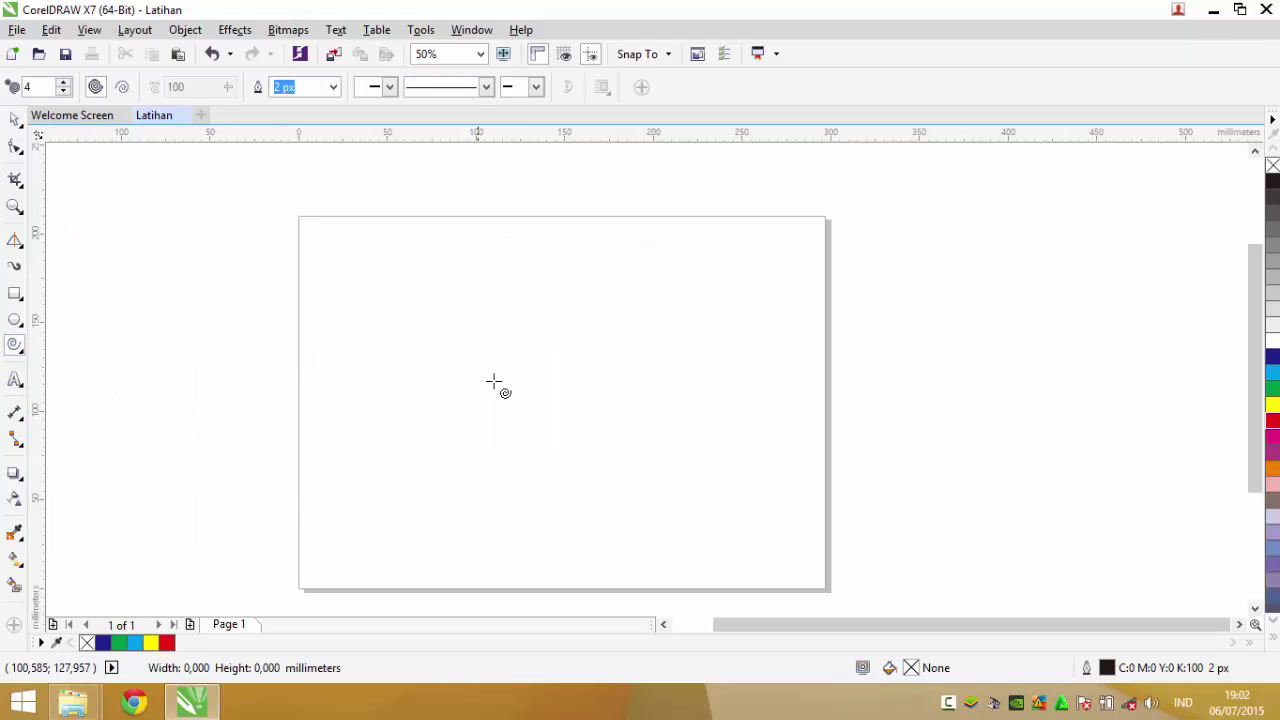
drag(491, 380, 617, 363)
key(Delete)
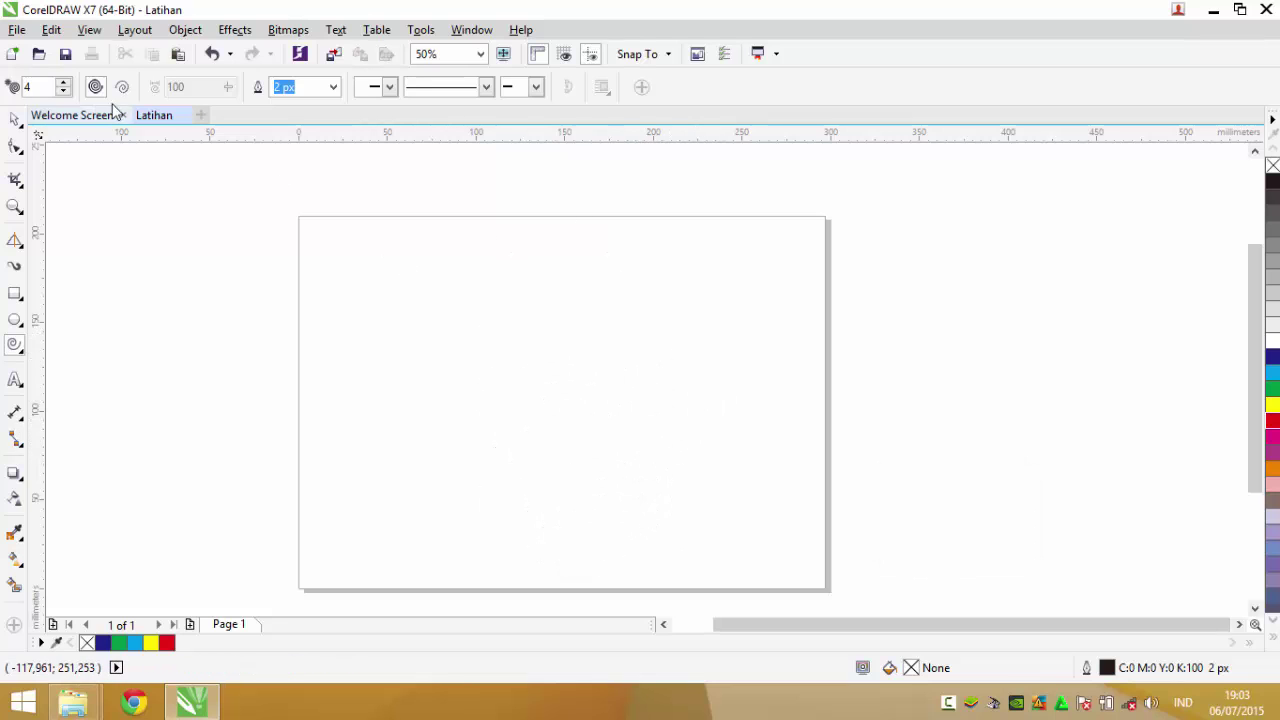
Step: Draw a logarithmic spiral of 4 revolutions with an expansion factor of 100 on the upper part of the page
click(122, 87)
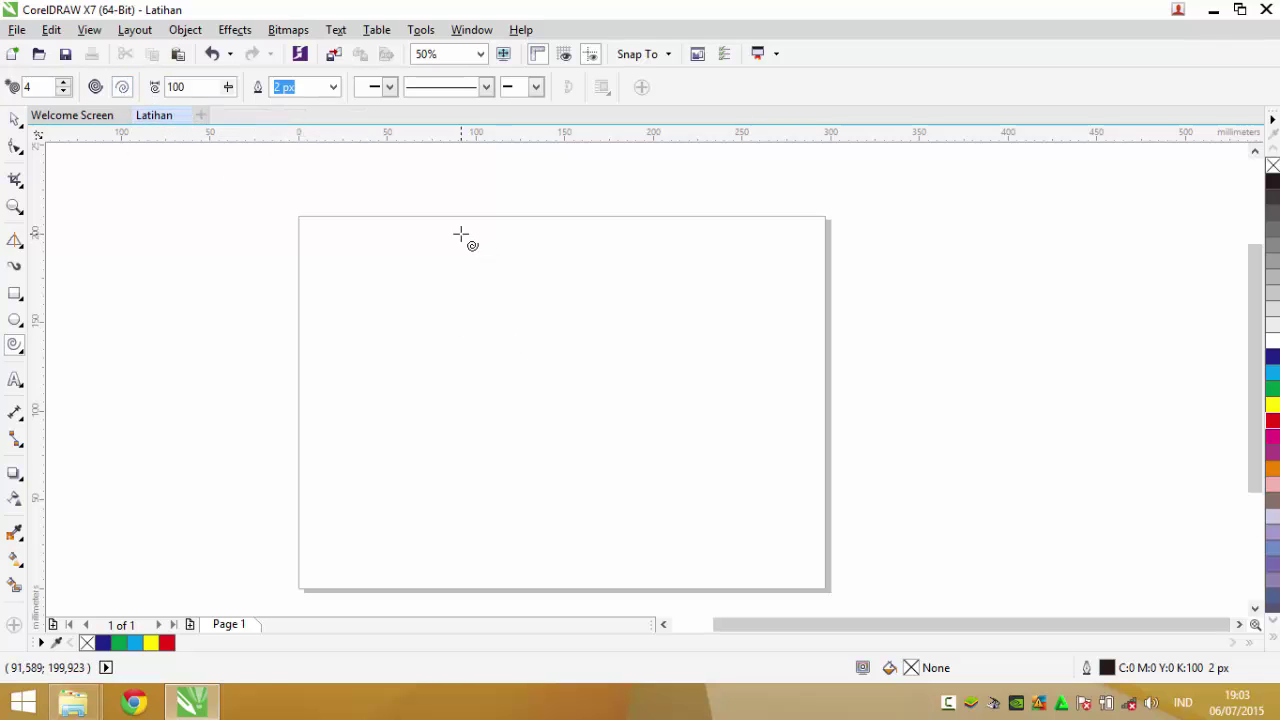
drag(460, 234, 694, 457)
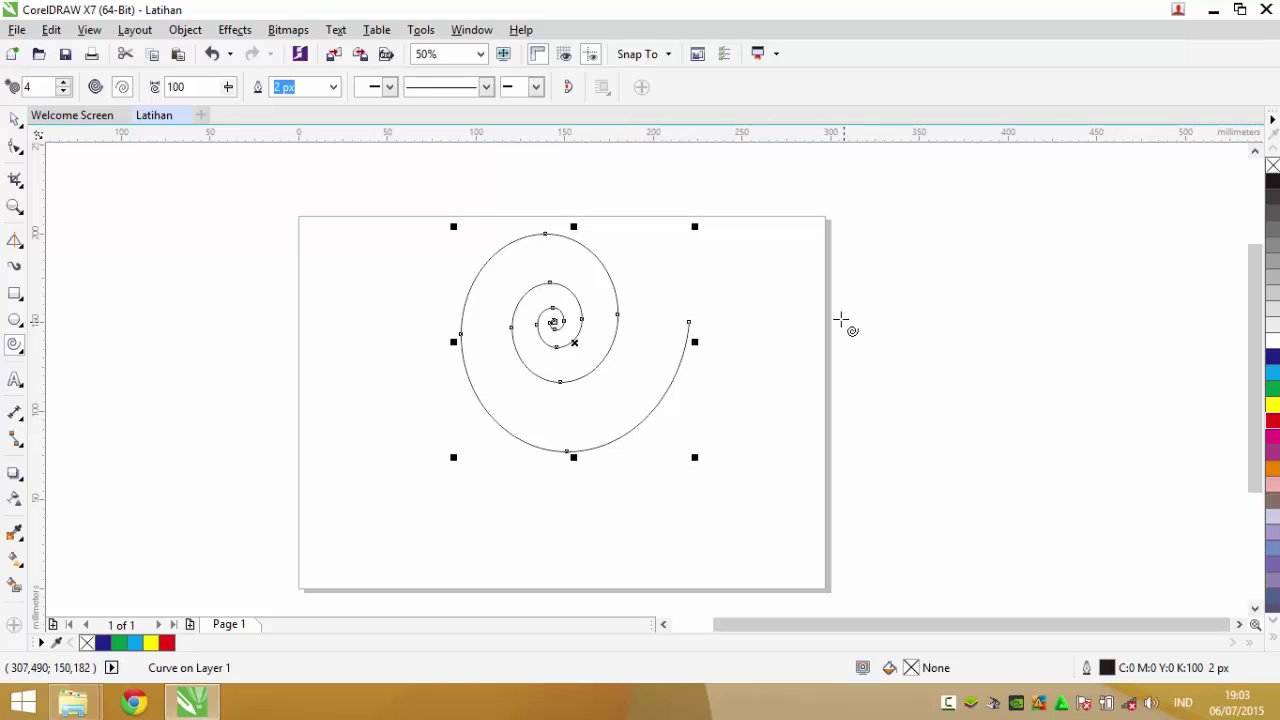
Step: Draw a symmetrical spiral of 4 revolutions over the page's left edge and one of 8 revolutions over its right edge
click(96, 88)
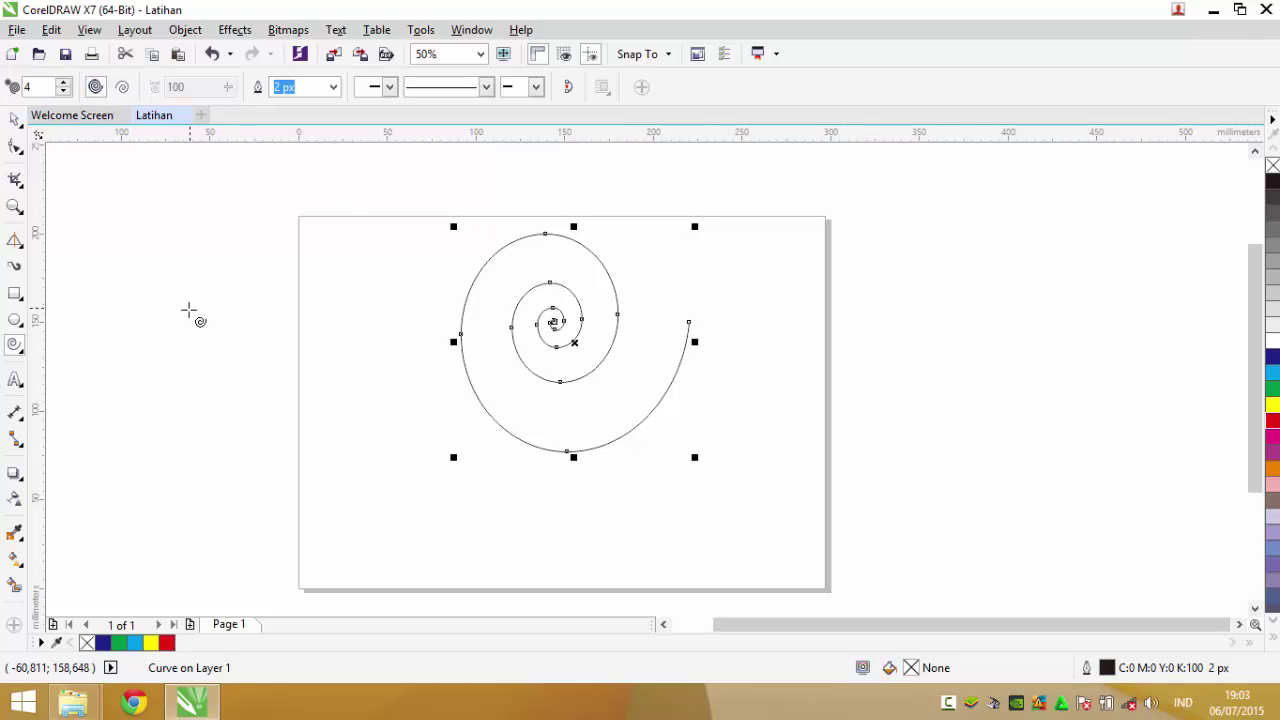
drag(188, 311, 400, 543)
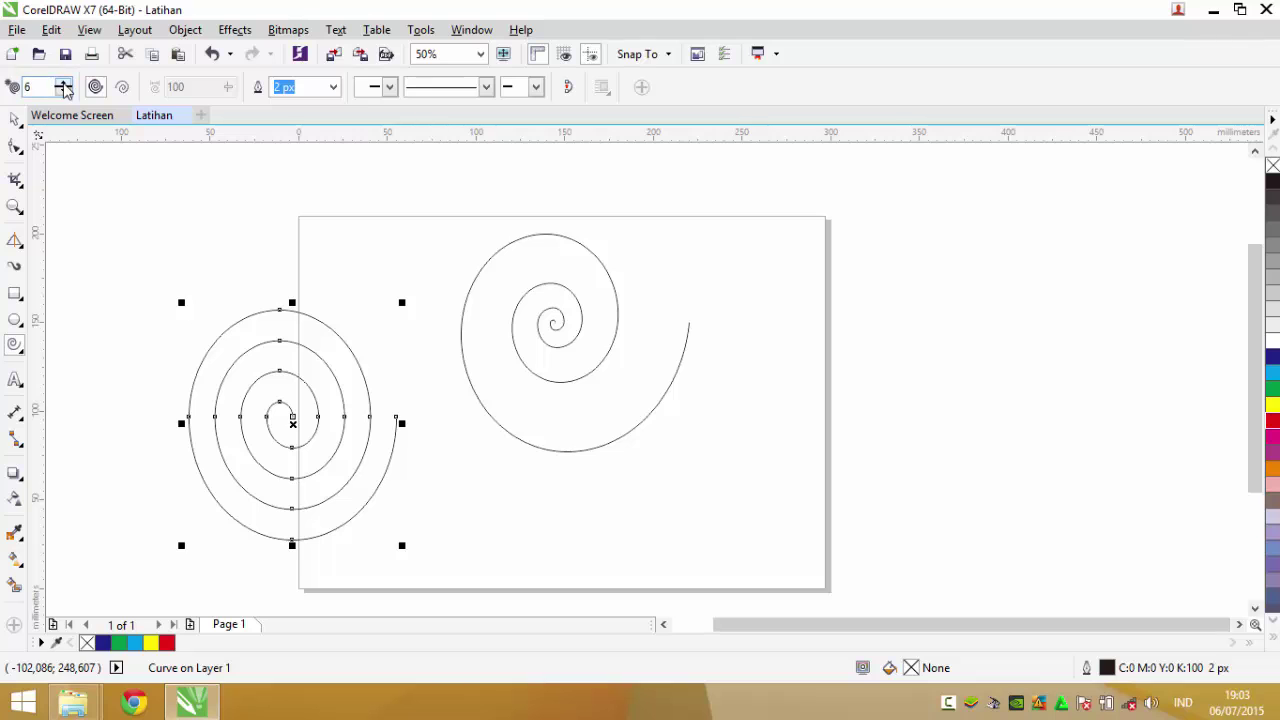
click(63, 84)
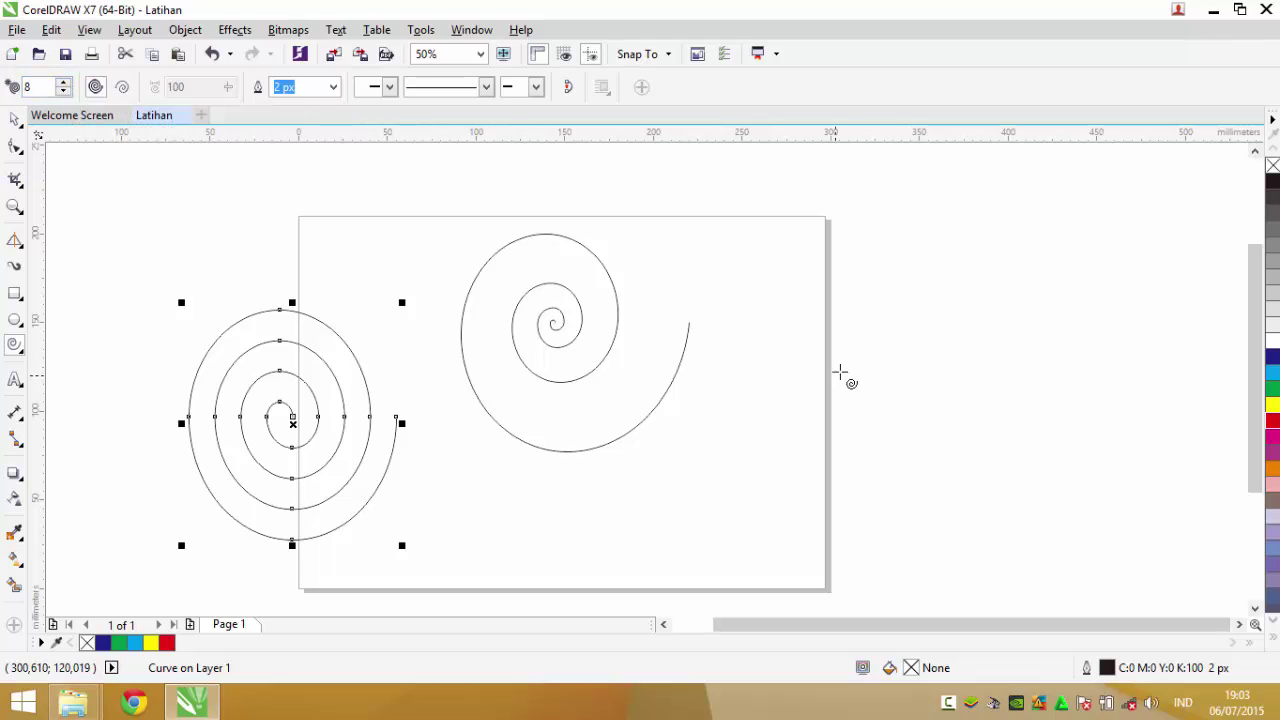
drag(820, 268, 1120, 571)
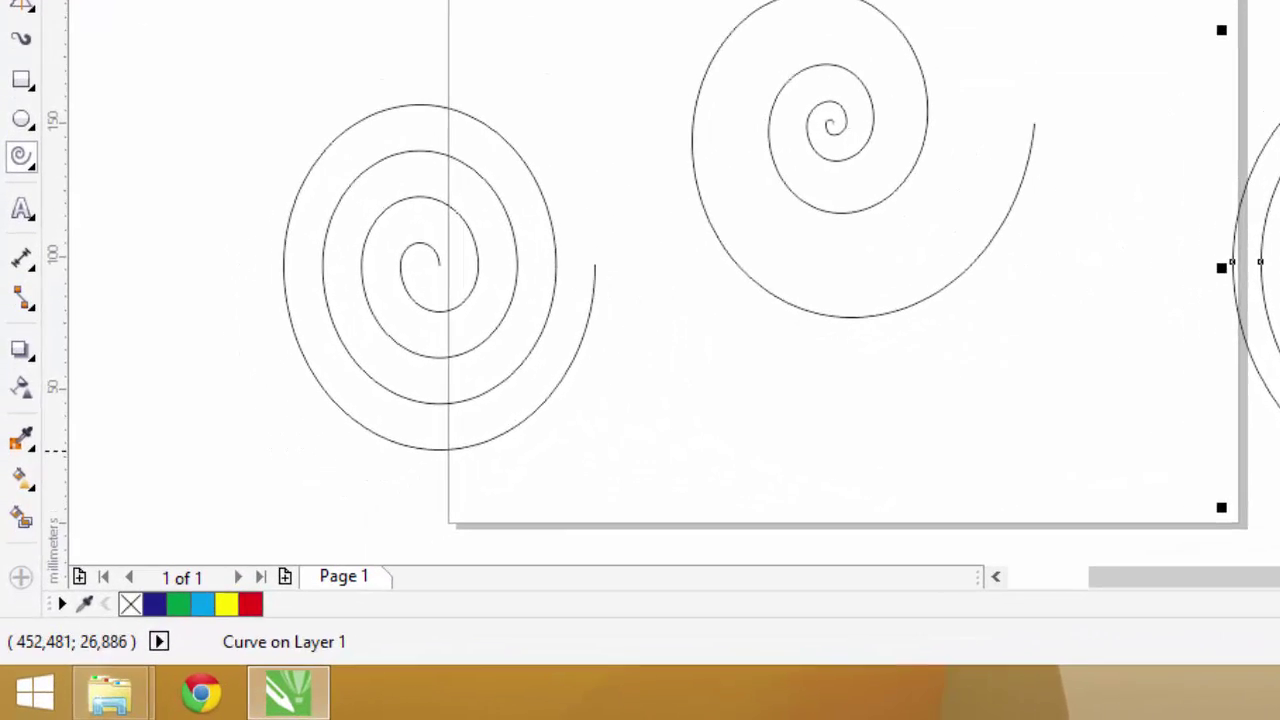
Step: Replace the spirals with a basic-shape parallelogram about 119 by 56 mm in the page's upper left and increase its slant
click(17, 346)
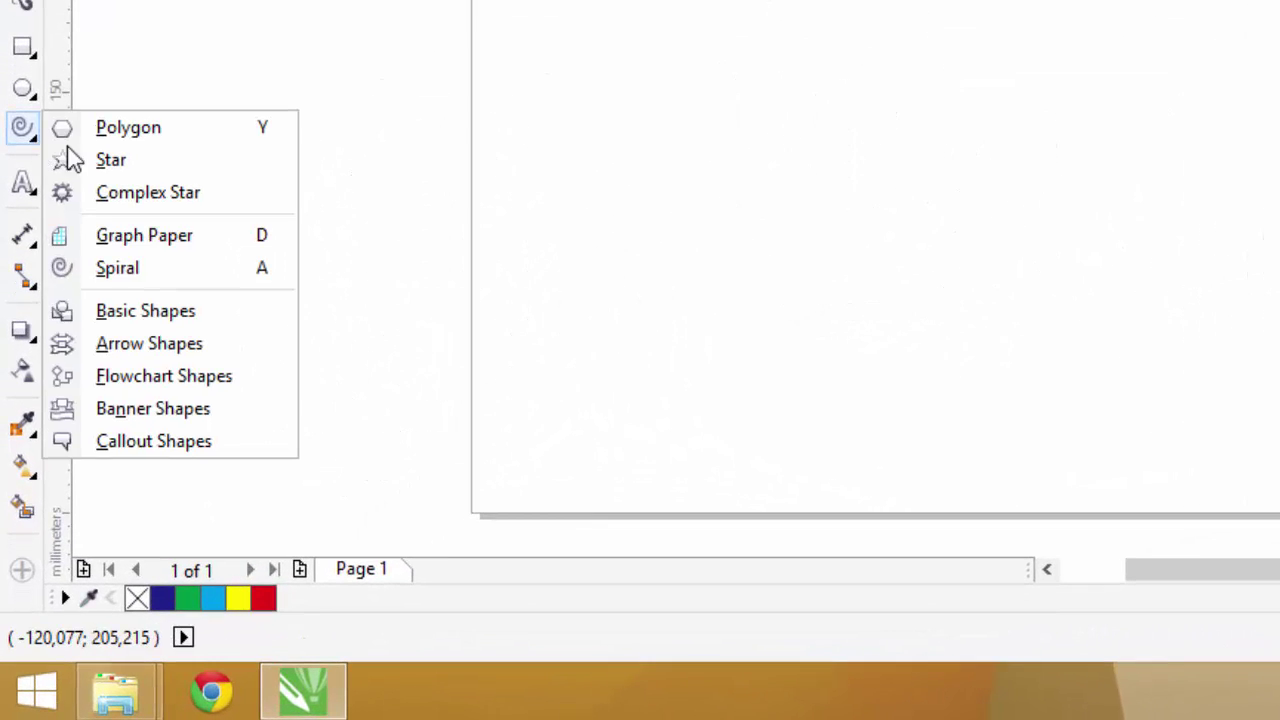
click(181, 314)
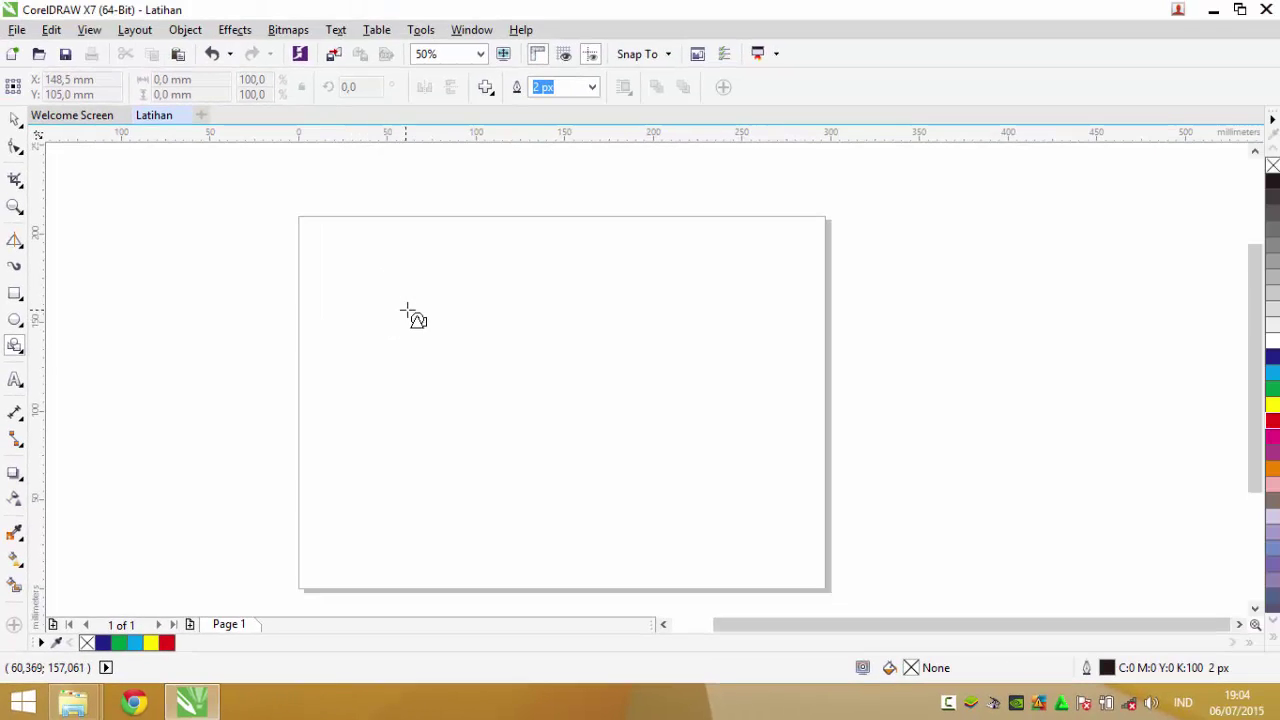
click(491, 92)
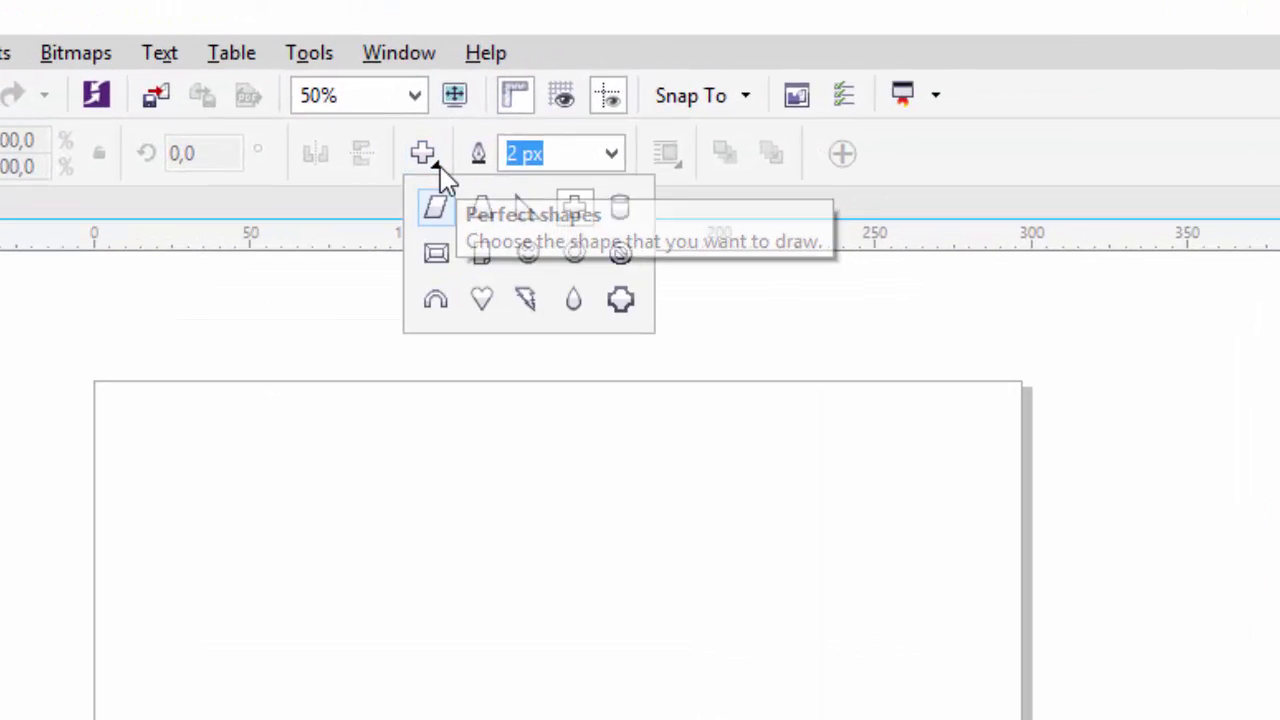
click(440, 225)
drag(185, 607, 514, 453)
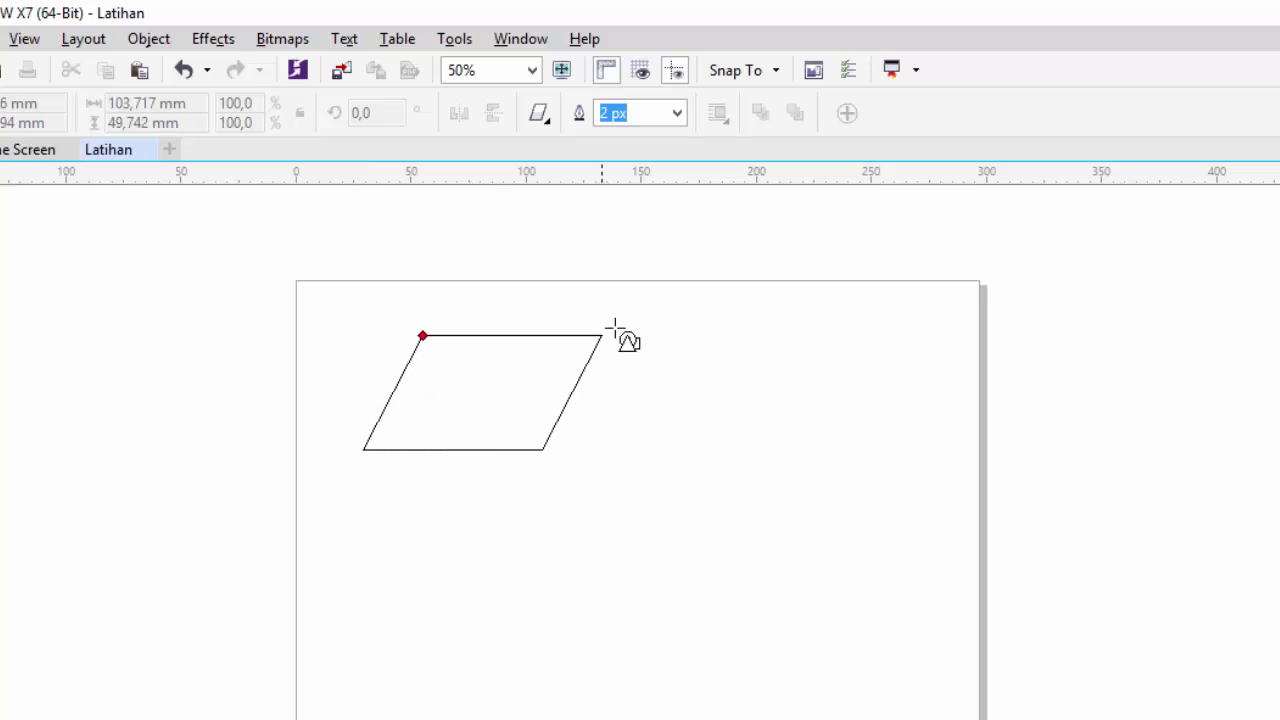
drag(615, 327, 640, 318)
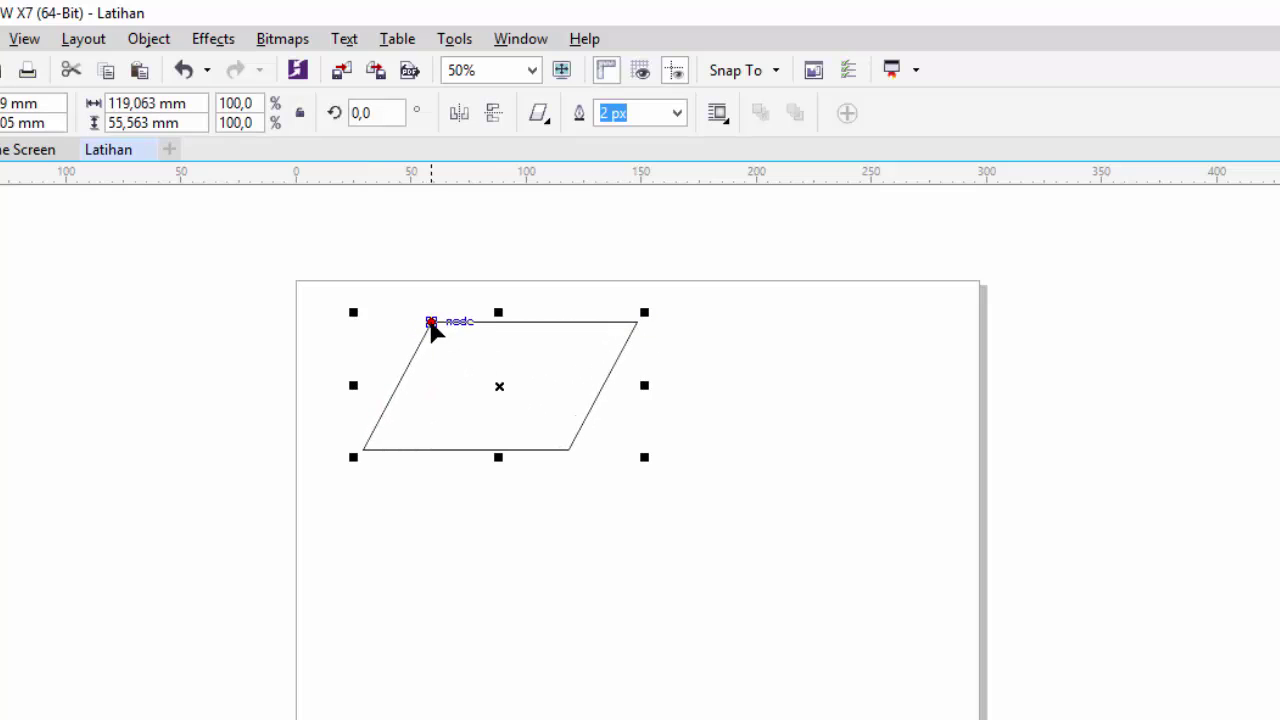
drag(431, 326, 468, 330)
Step: Draw a trapezoid about 94 by 61 mm to the right of the parallelogram and narrow its upper edge
click(543, 116)
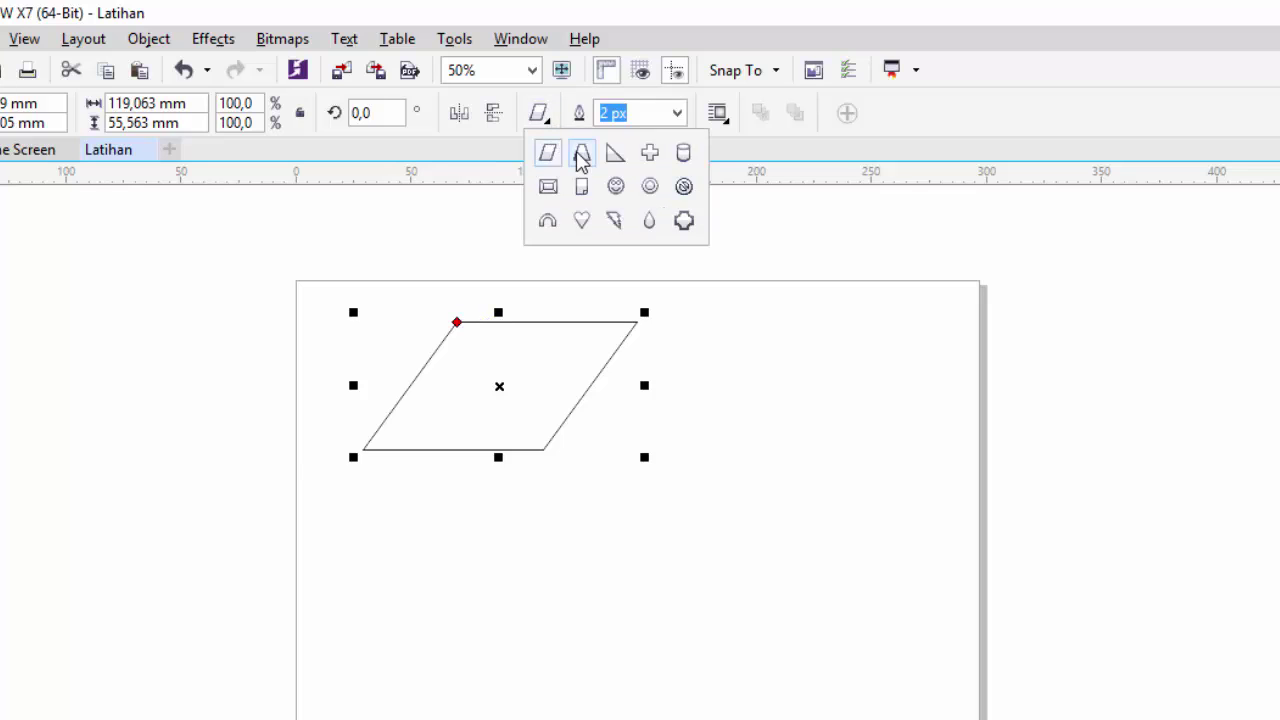
click(581, 152)
drag(738, 366, 962, 514)
drag(792, 366, 816, 368)
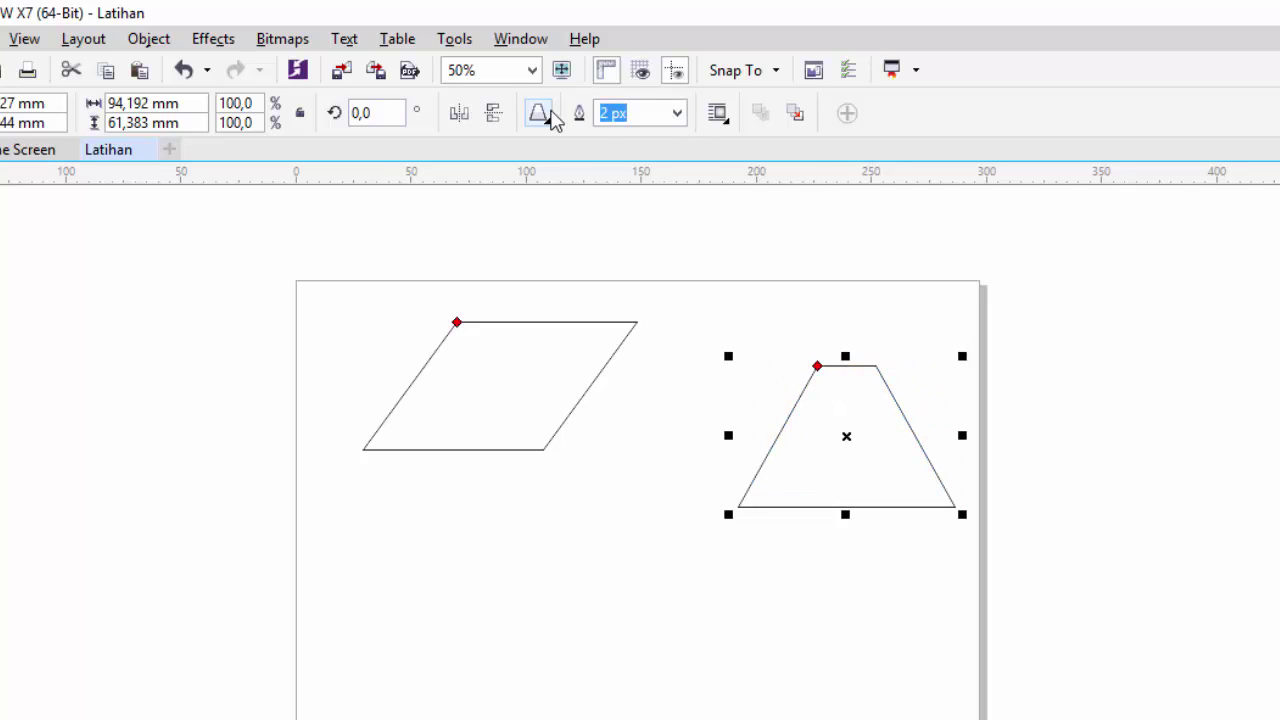
Step: Draw a right triangle about 71 by 65 mm below the parallelogram
click(544, 115)
click(618, 153)
mouse_move(391, 554)
mouse_down()
mouse_move(449, 591)
mouse_move(555, 702)
mouse_up()
Step: Draw a cross shape to the right of the triangle, and clear all shapes from the page
click(548, 120)
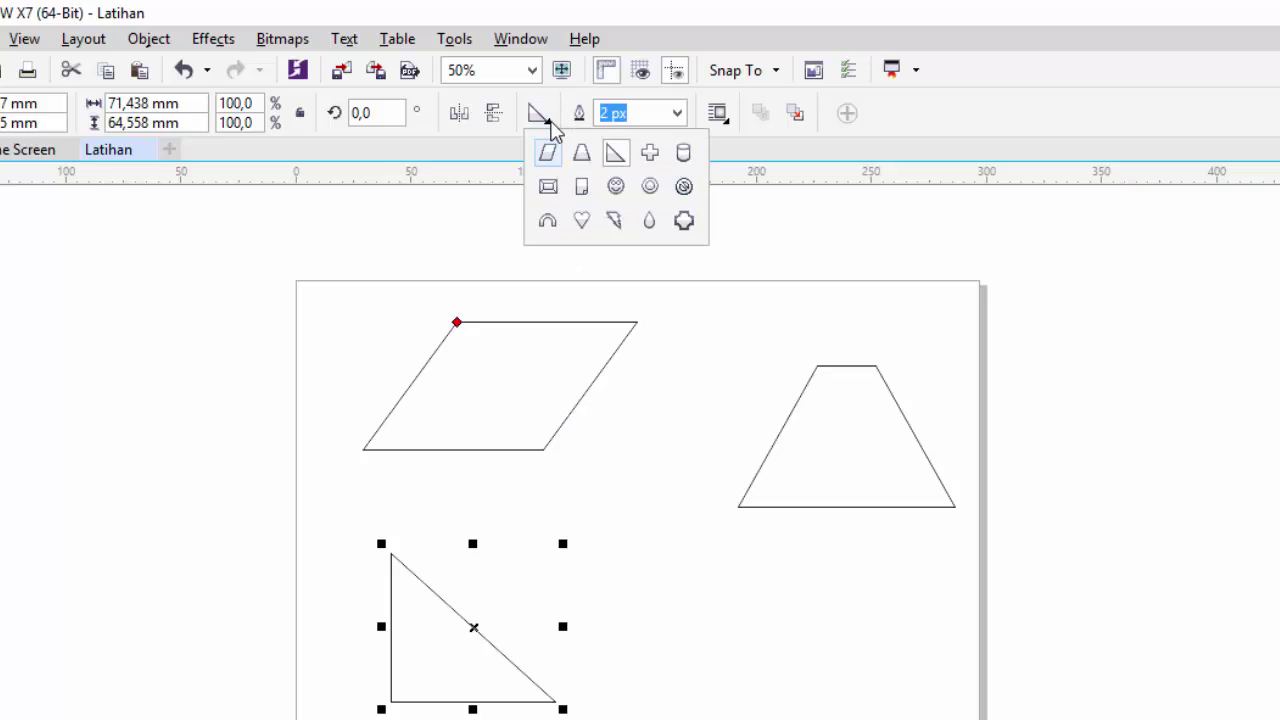
click(650, 153)
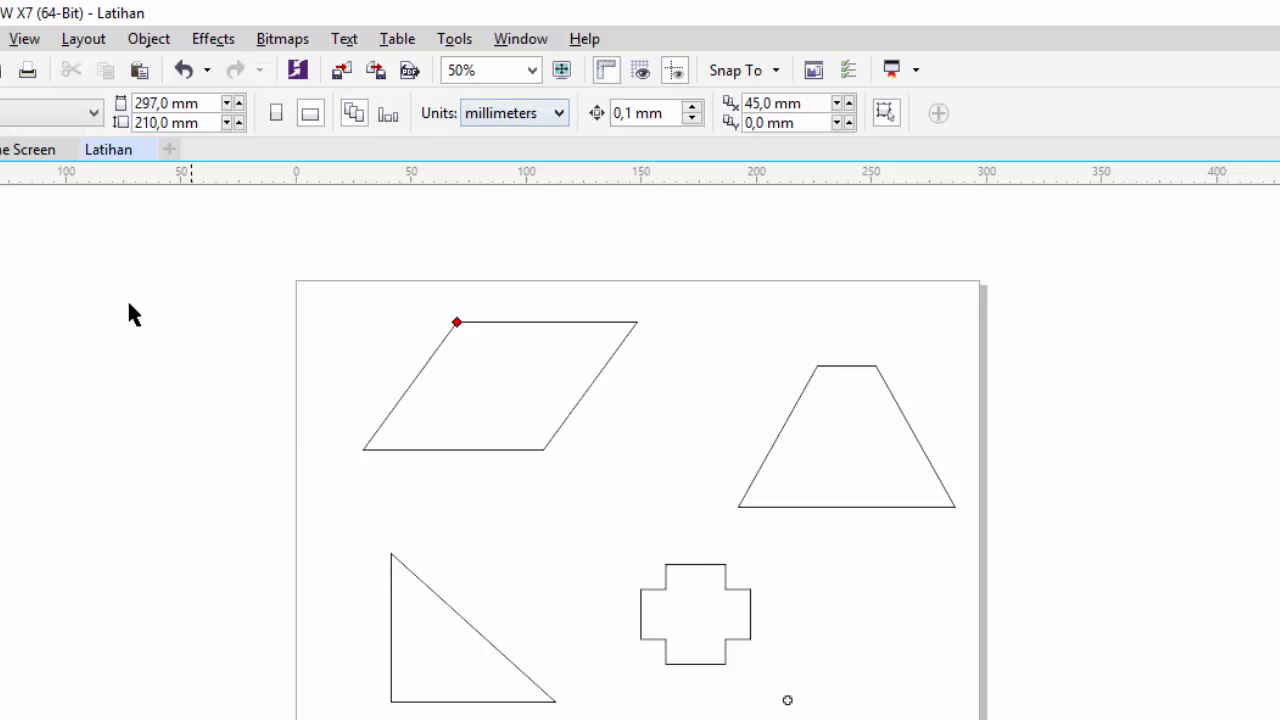
key(ctrl+a)
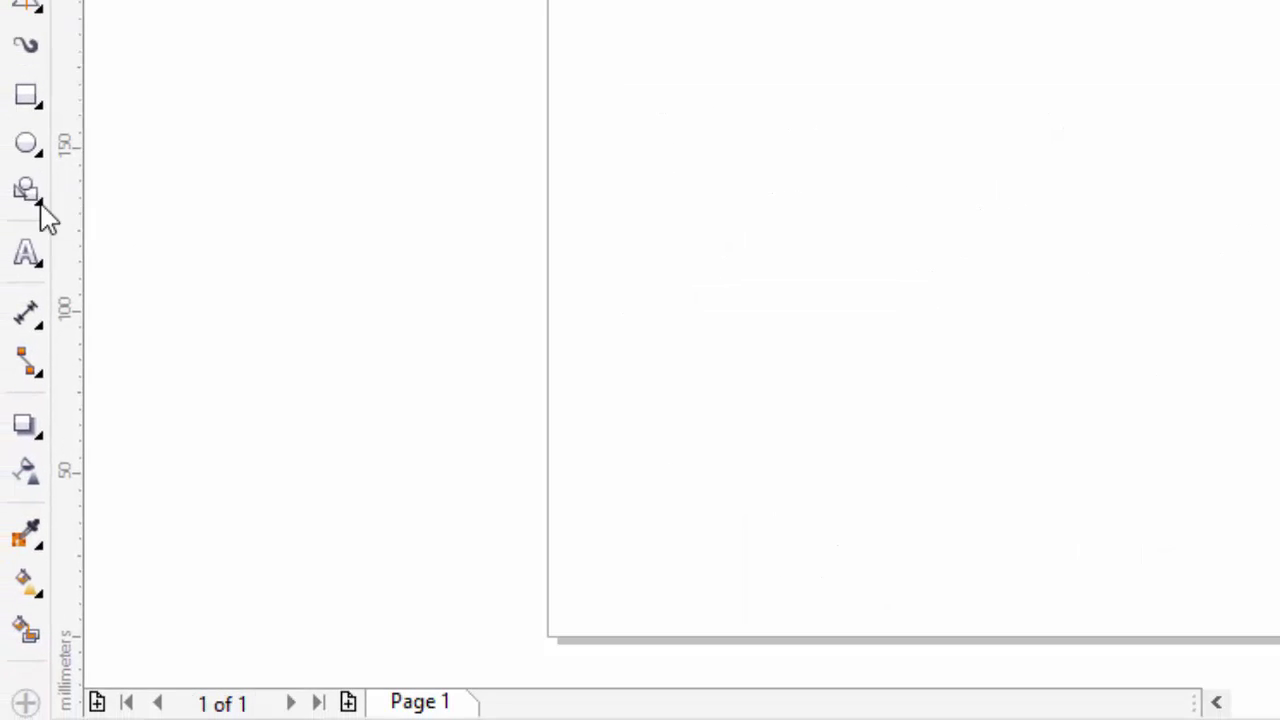
Step: Examine the shapes available in the Arrow Shapes, Flowchart Shapes and Banner Shapes tools
click(40, 209)
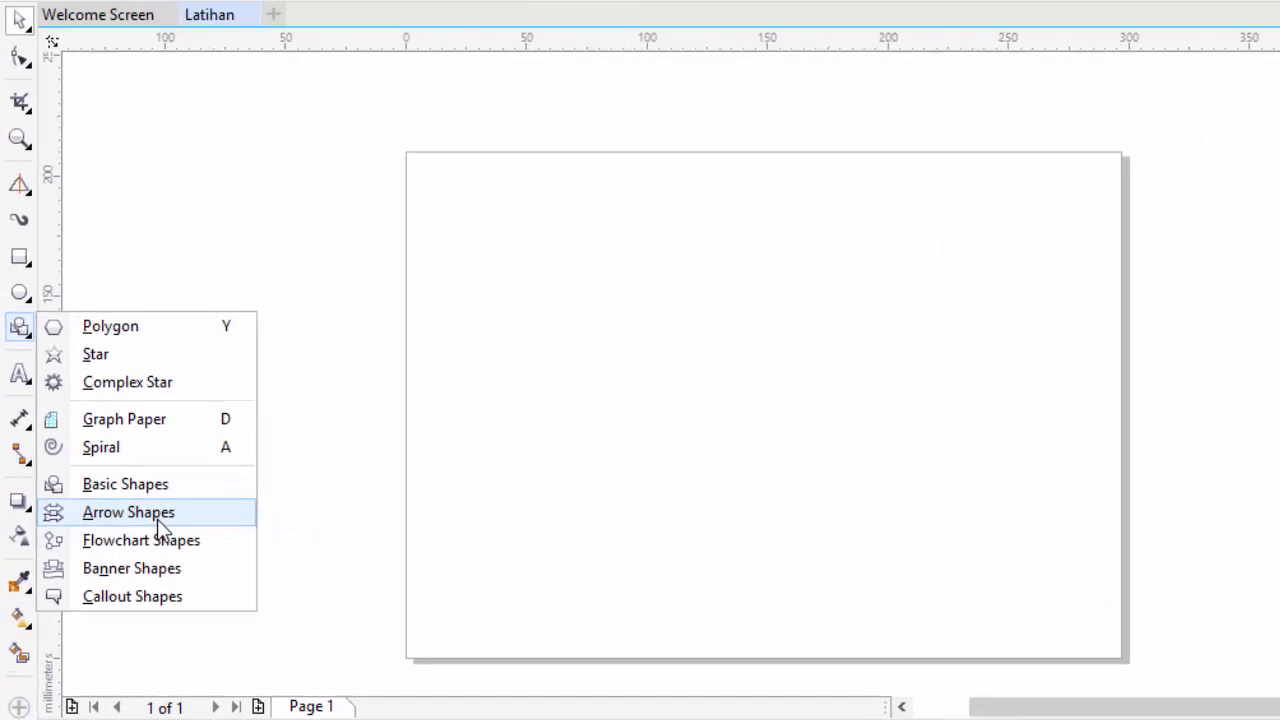
click(158, 522)
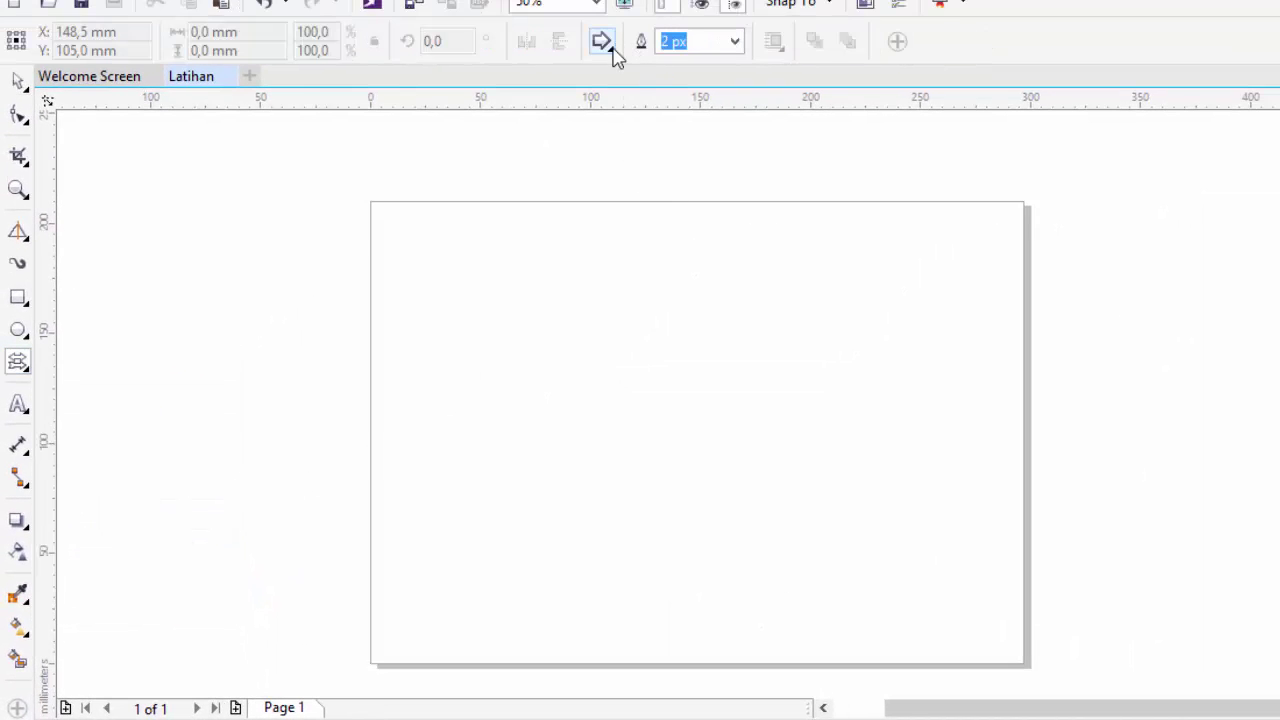
click(604, 44)
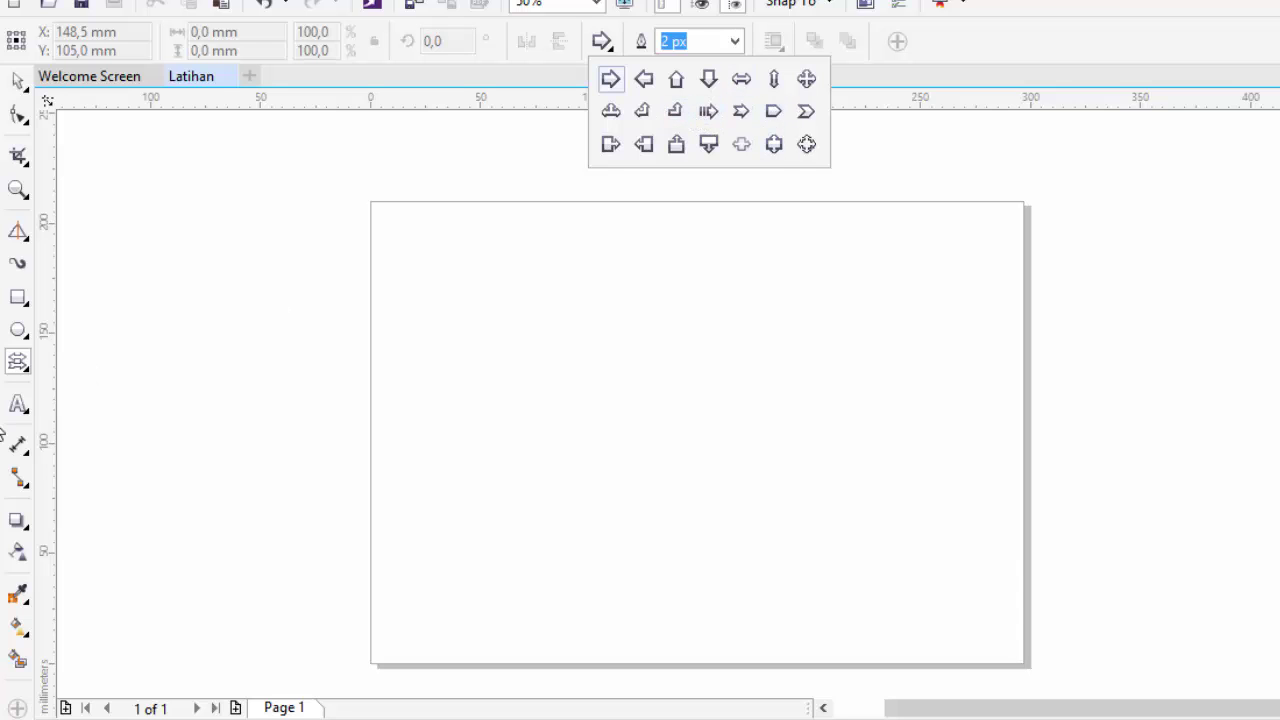
click(34, 381)
click(29, 373)
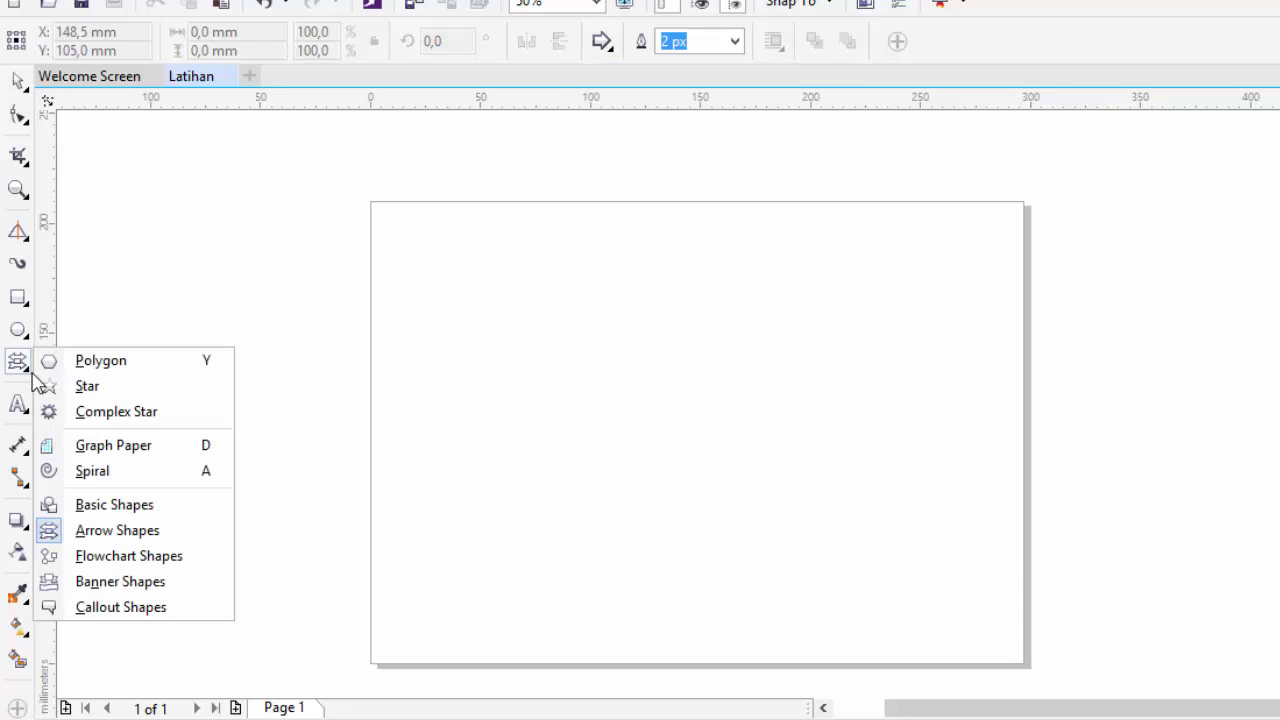
click(129, 556)
click(605, 44)
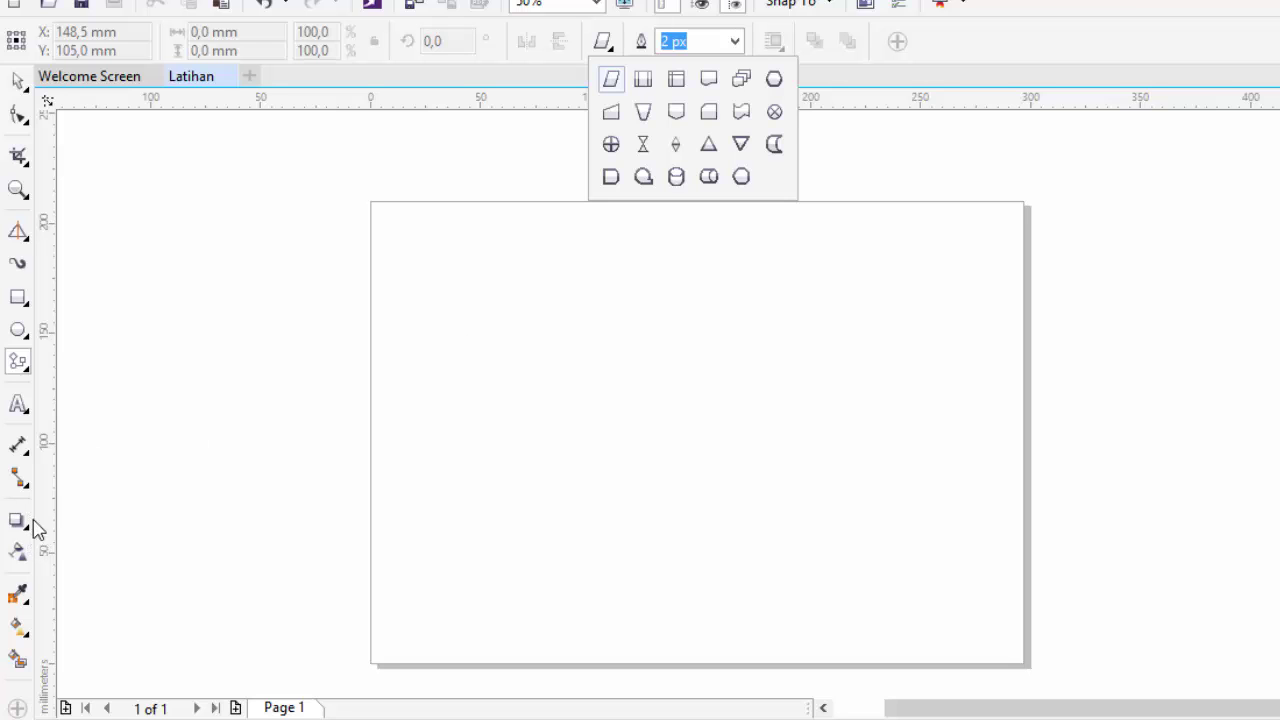
click(29, 372)
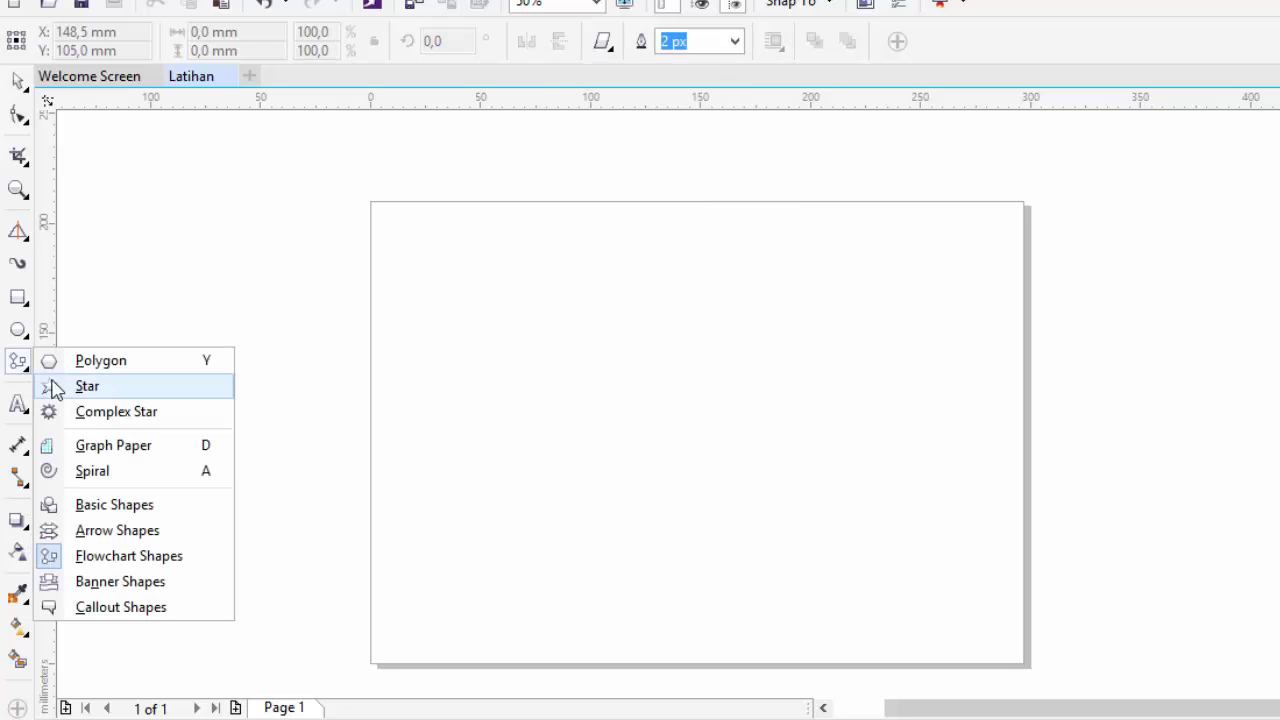
click(120, 582)
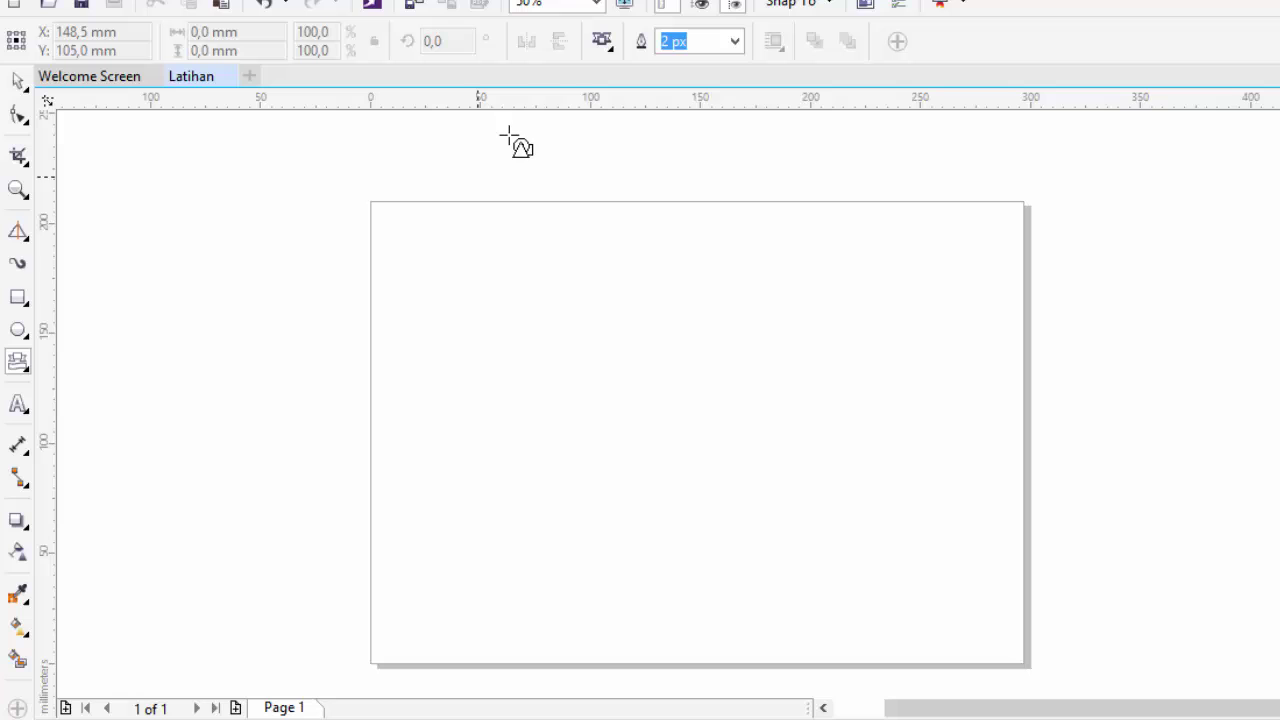
click(601, 44)
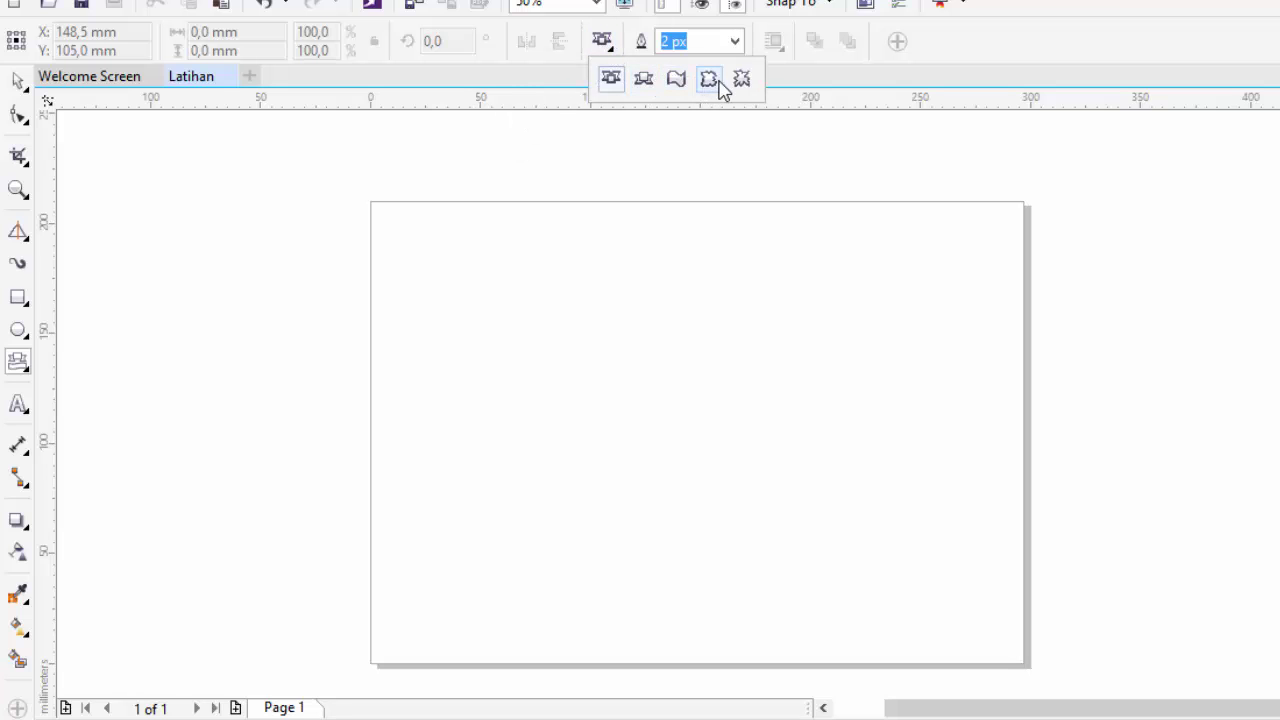
Step: Draw two rectangular callouts side by side, about 97 by 102 mm and 65 by 81 mm including their pointers, with the pointers pulled below the boxes
click(33, 373)
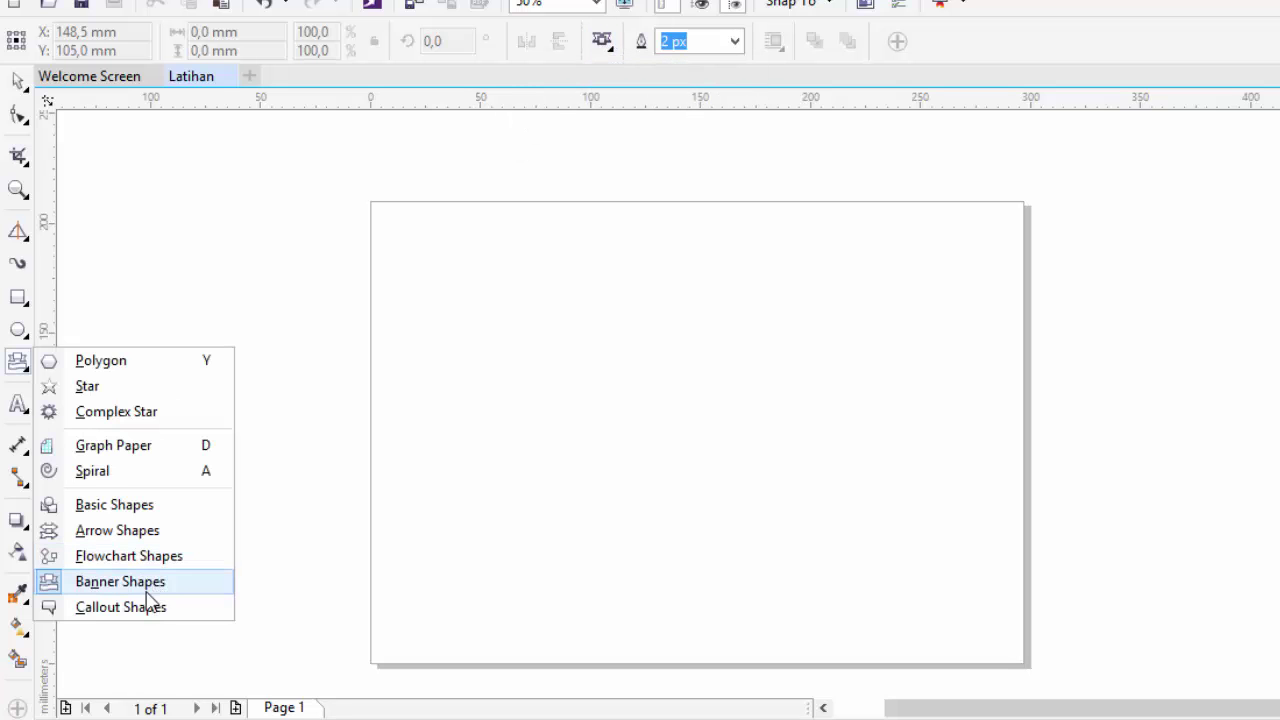
click(151, 606)
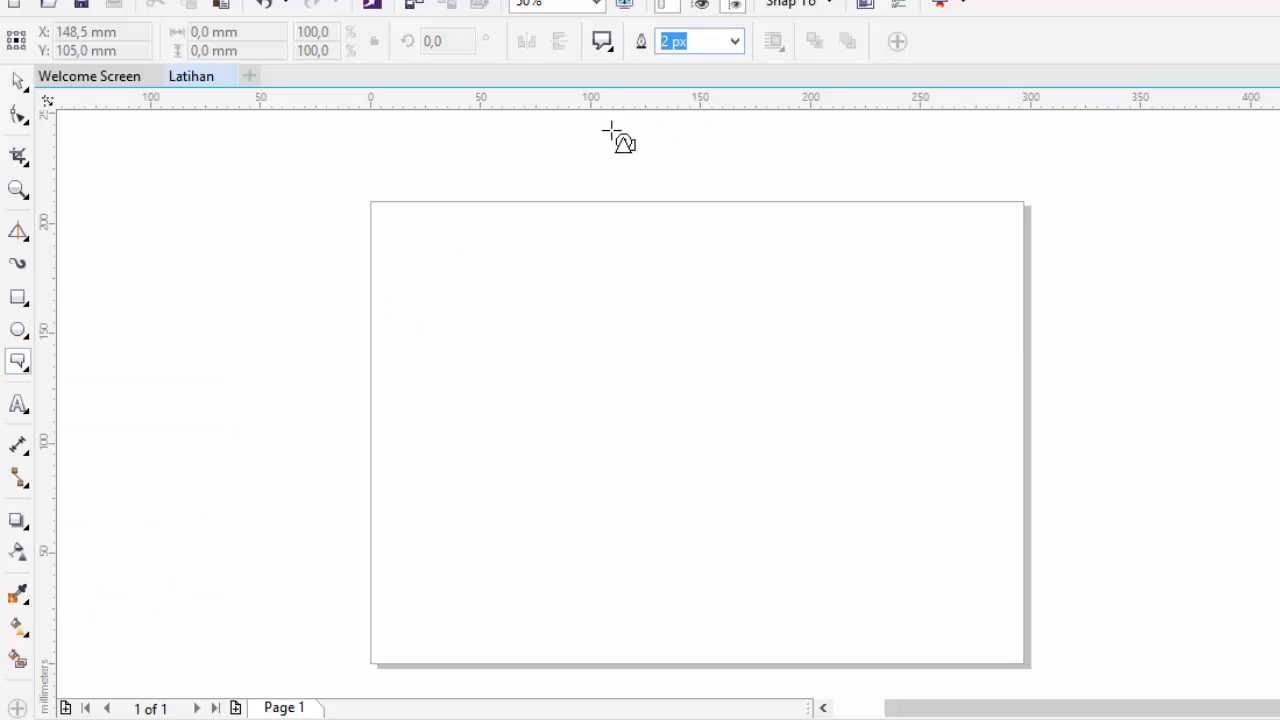
drag(587, 255, 848, 465)
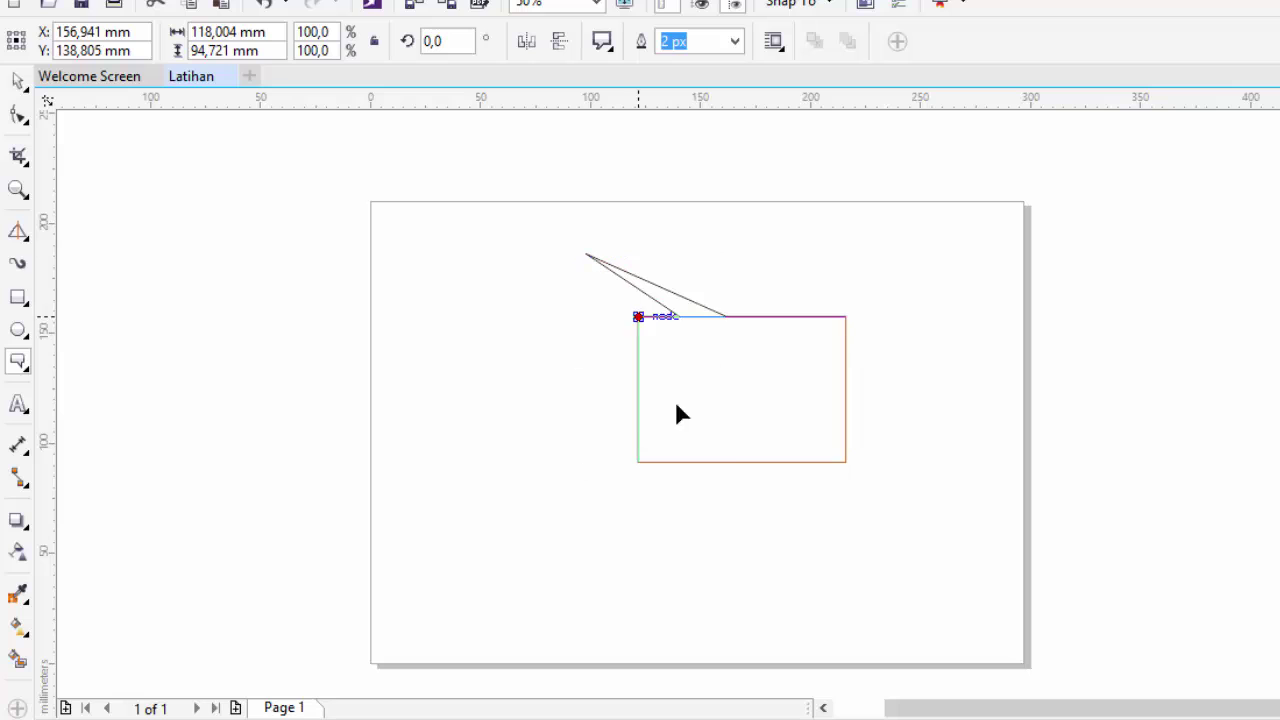
drag(669, 547, 633, 542)
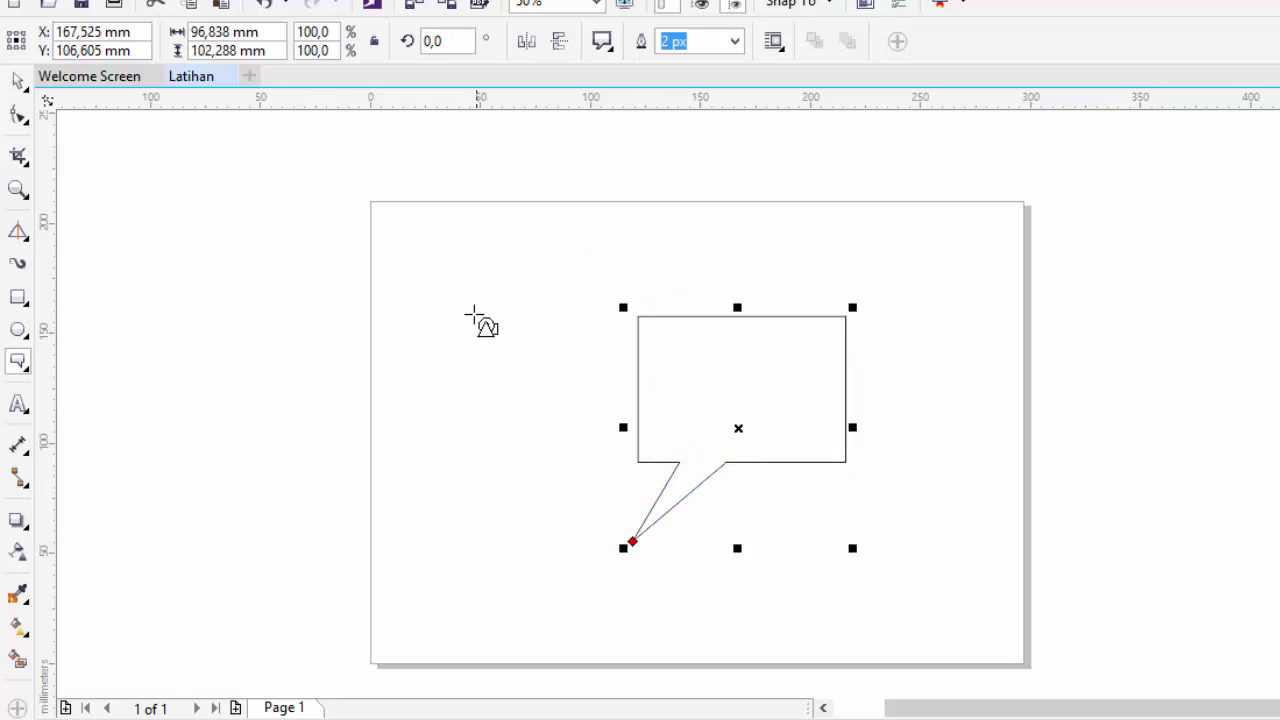
mouse_move(388, 268)
mouse_down()
mouse_move(529, 394)
mouse_move(566, 409)
mouse_move(566, 437)
mouse_up()
mouse_move(389, 269)
mouse_down()
mouse_move(474, 513)
mouse_move(432, 498)
mouse_up()
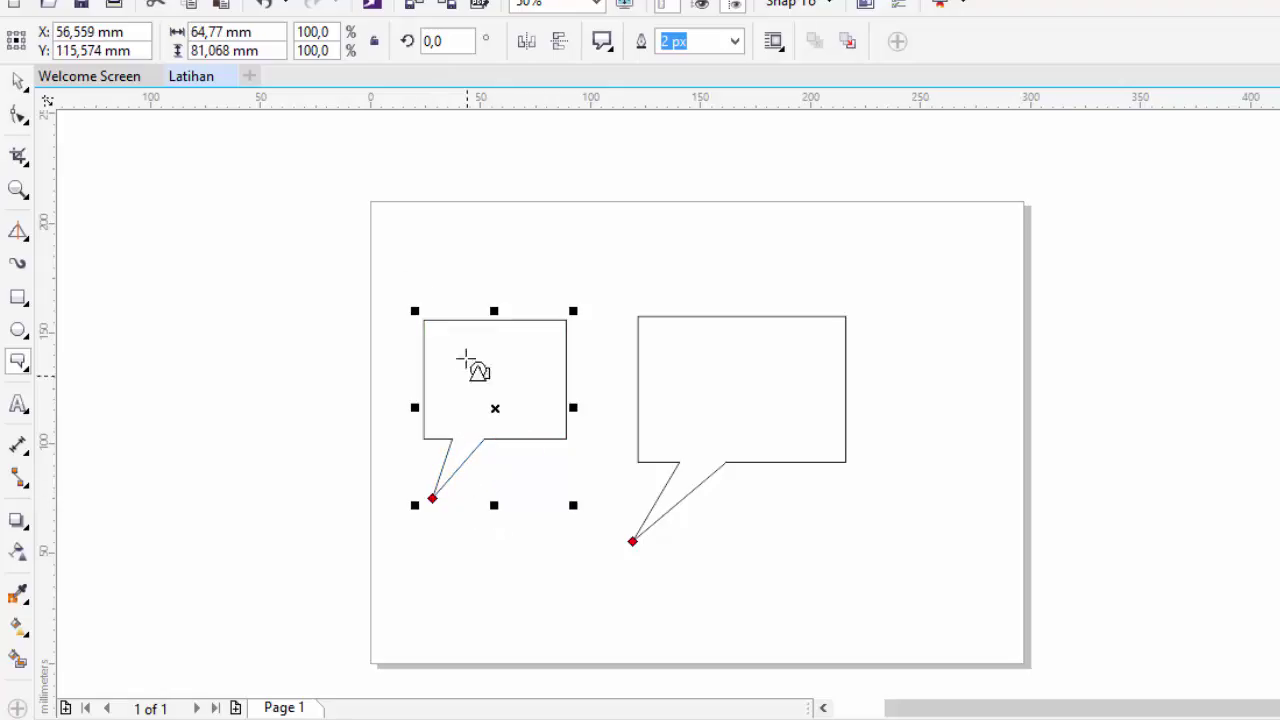